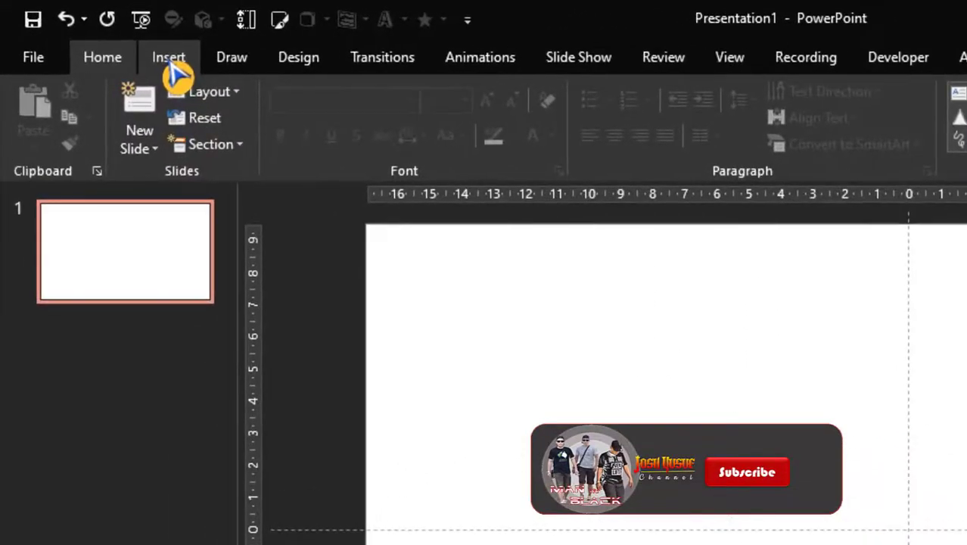
# Insert the kulit dalam 1 and kulit luar1 leather pictures from this computer
pyautogui.click(149, 55)
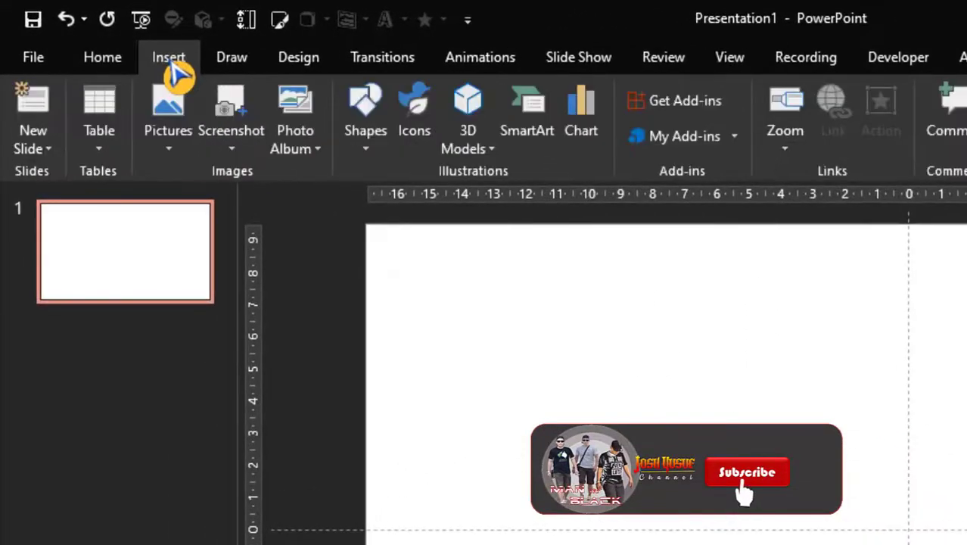
pyautogui.click(173, 155)
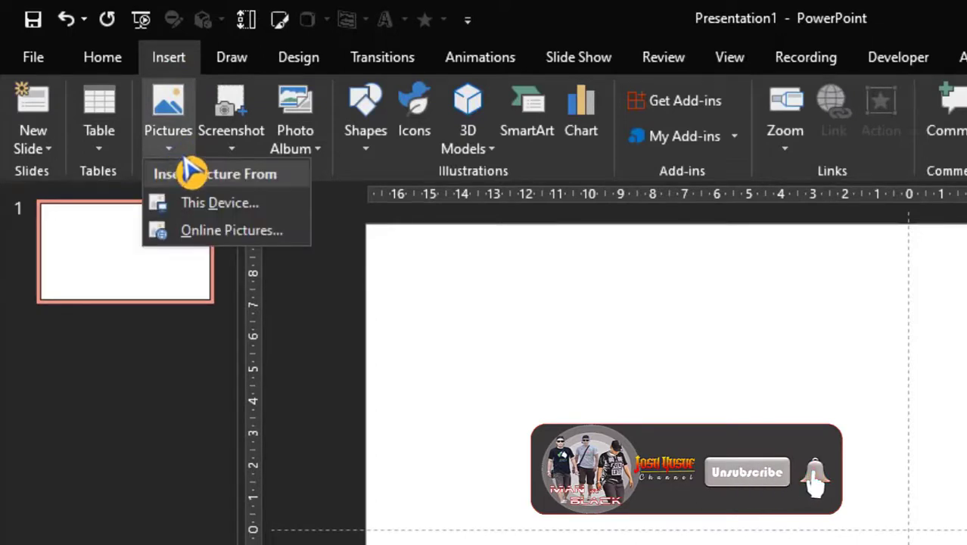
pyautogui.click(221, 210)
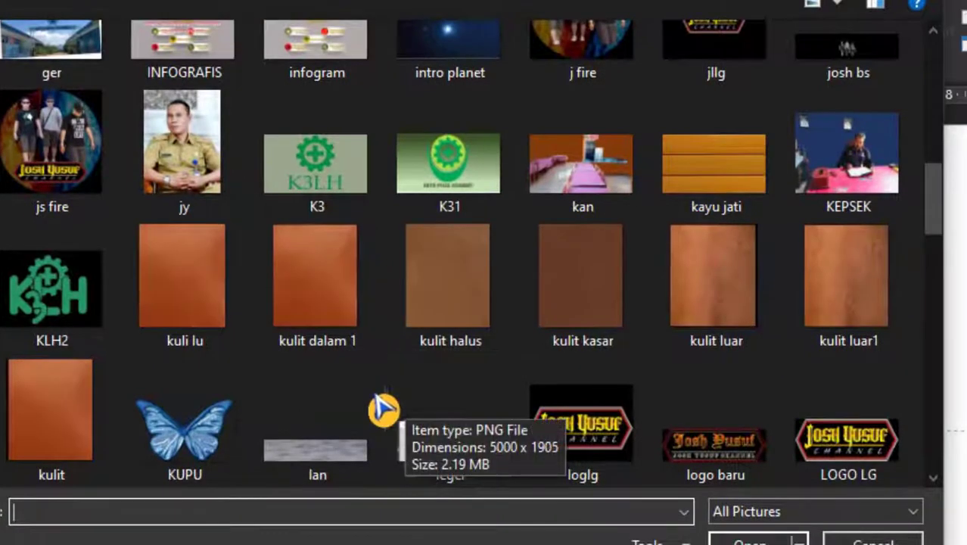
pyautogui.click(353, 311)
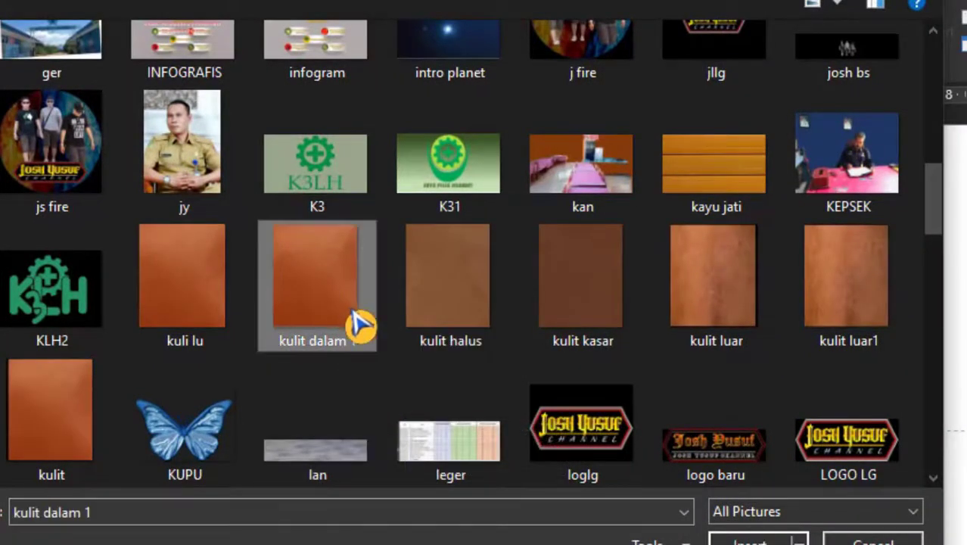
pyautogui.keyDown('ctrl'); pyautogui.click(863, 306); pyautogui.keyUp('ctrl')
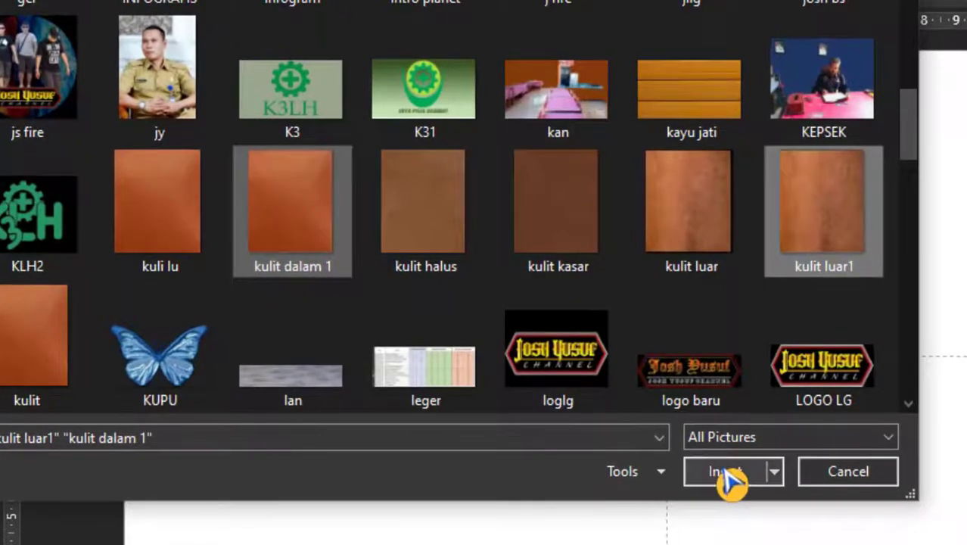
pyautogui.click(728, 479)
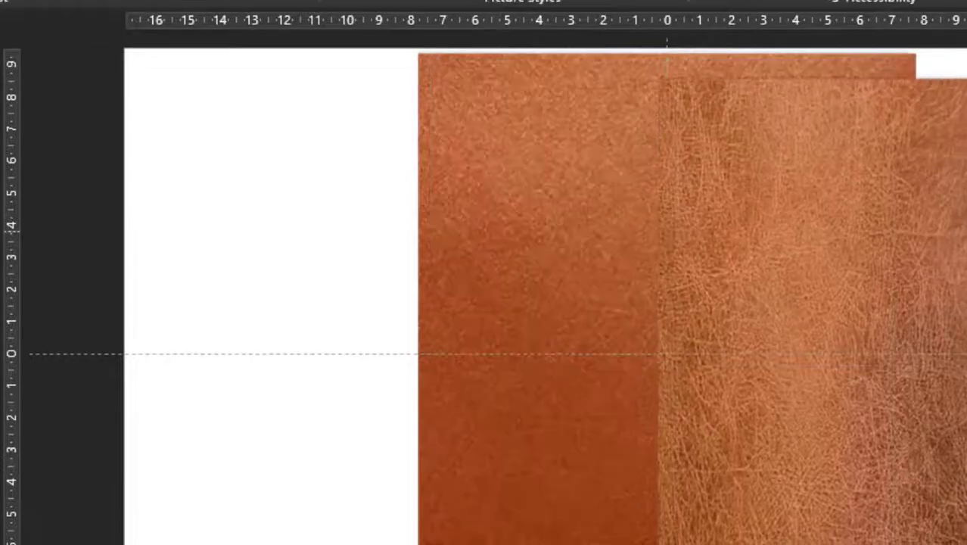
# Arrange the smooth leather on the left half and the textured leather on the right half
pyautogui.moveTo(619, 220); pyautogui.dragTo(323, 216)
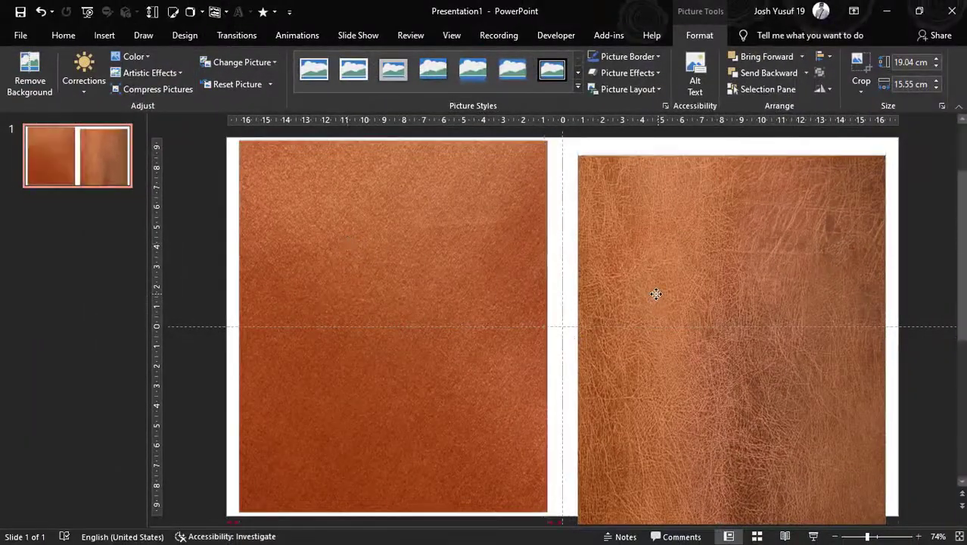
pyautogui.moveTo(655, 296); pyautogui.dragTo(657, 283)
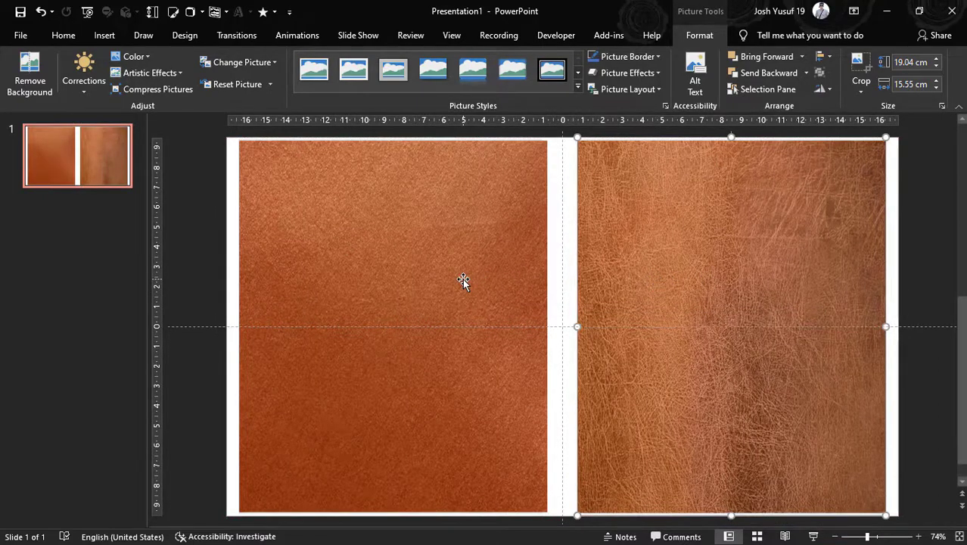
pyautogui.click(128, 175)
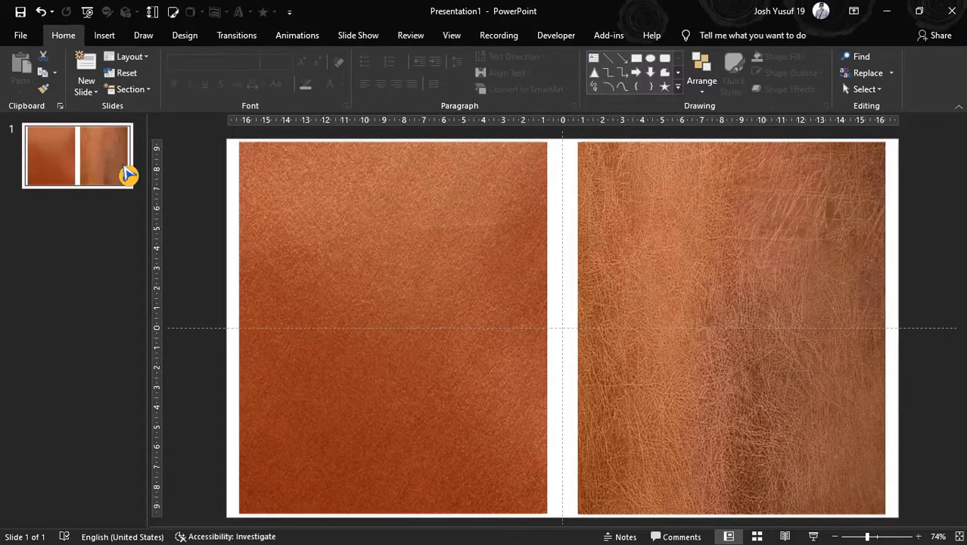
# Add a new slide and draw an outline-free 18 × 16.19 cm rectangle over its right half
pyautogui.hotkey('ctrl', 'm')
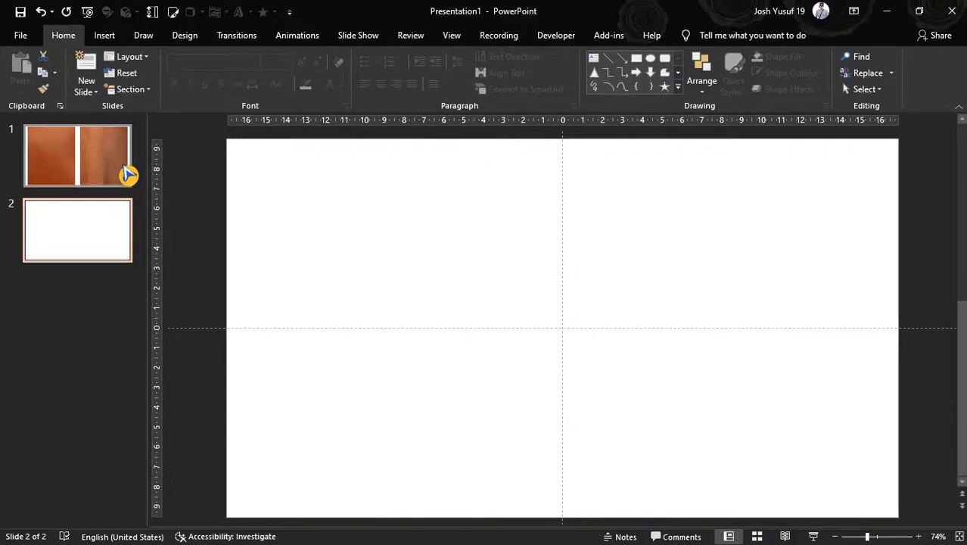
pyautogui.click(106, 34)
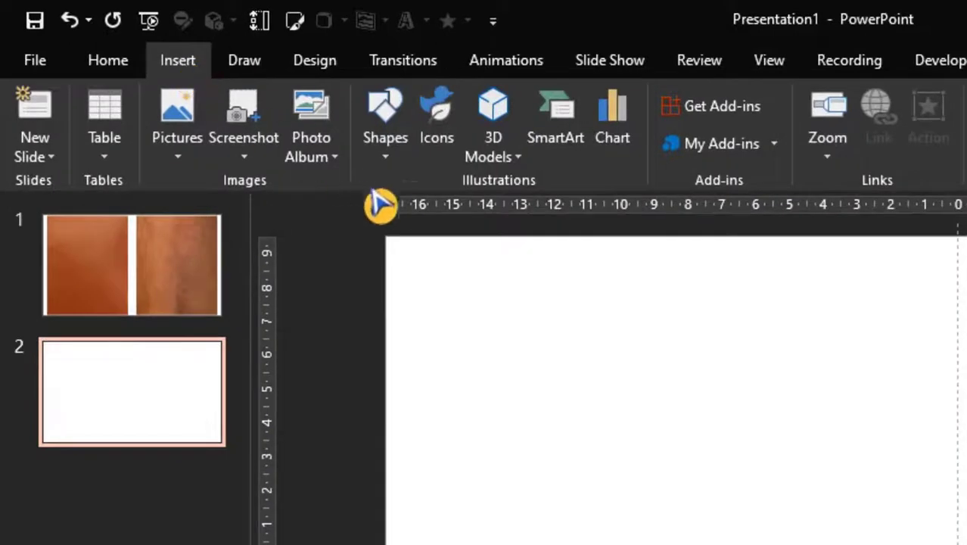
pyautogui.click(397, 168)
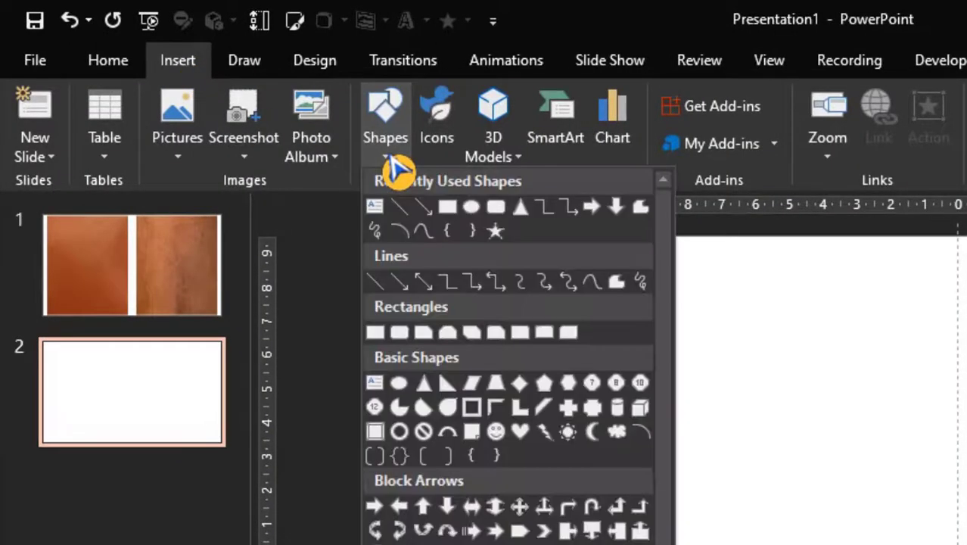
pyautogui.click(377, 333)
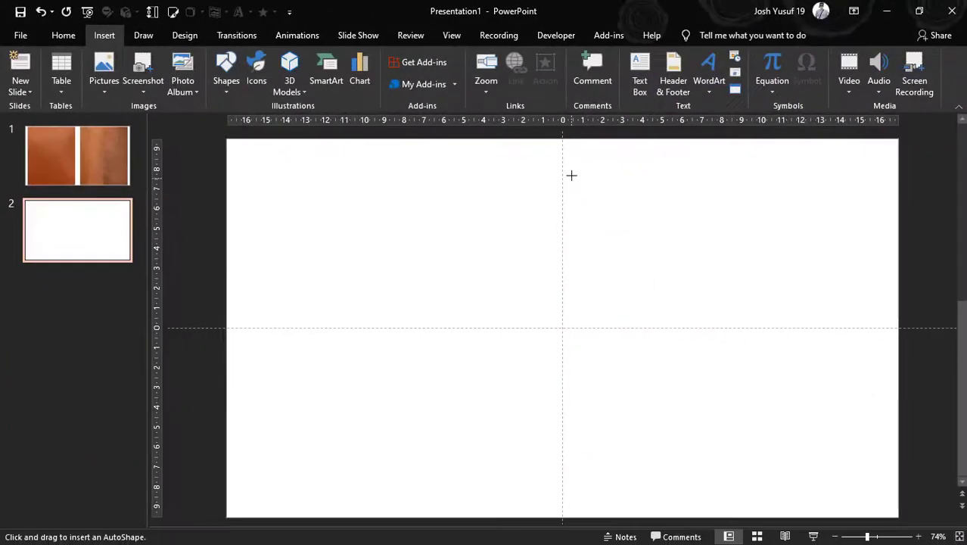
pyautogui.moveTo(570, 148); pyautogui.dragTo(874, 482)
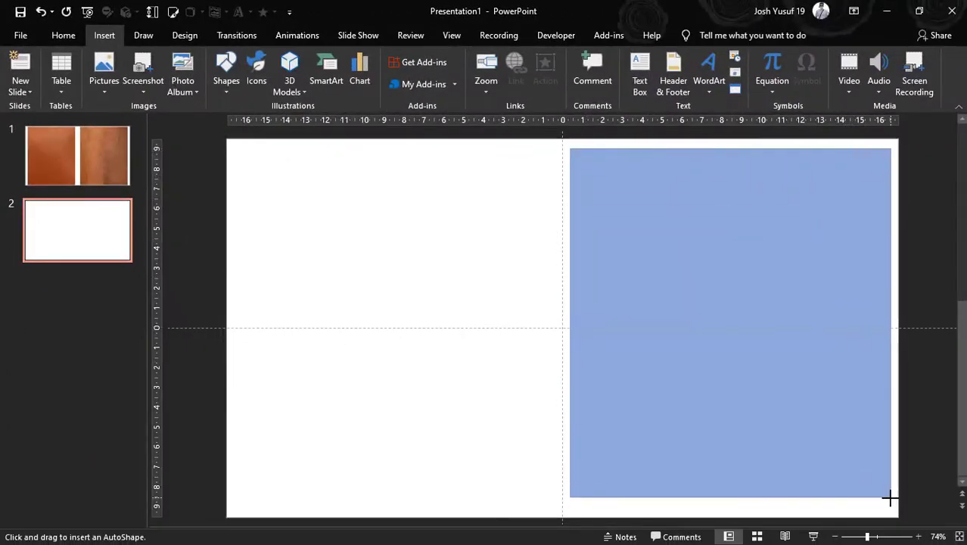
pyautogui.moveTo(874, 482); pyautogui.dragTo(884, 506)
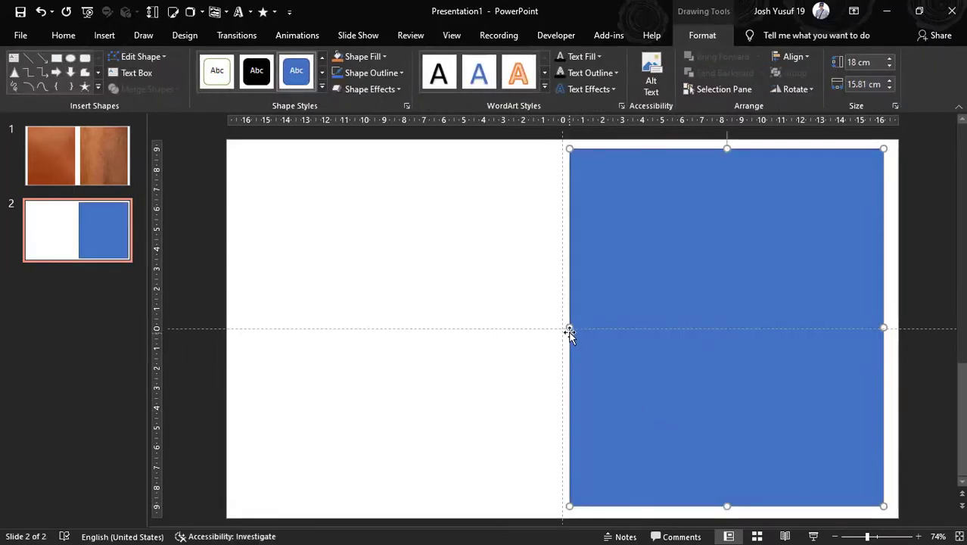
pyautogui.moveTo(570, 327); pyautogui.dragTo(562, 327)
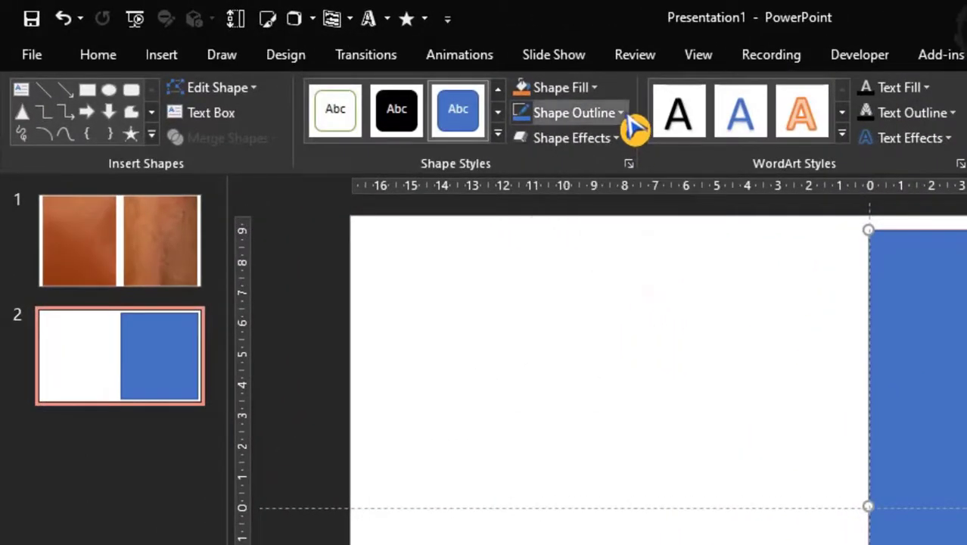
pyautogui.click(625, 118)
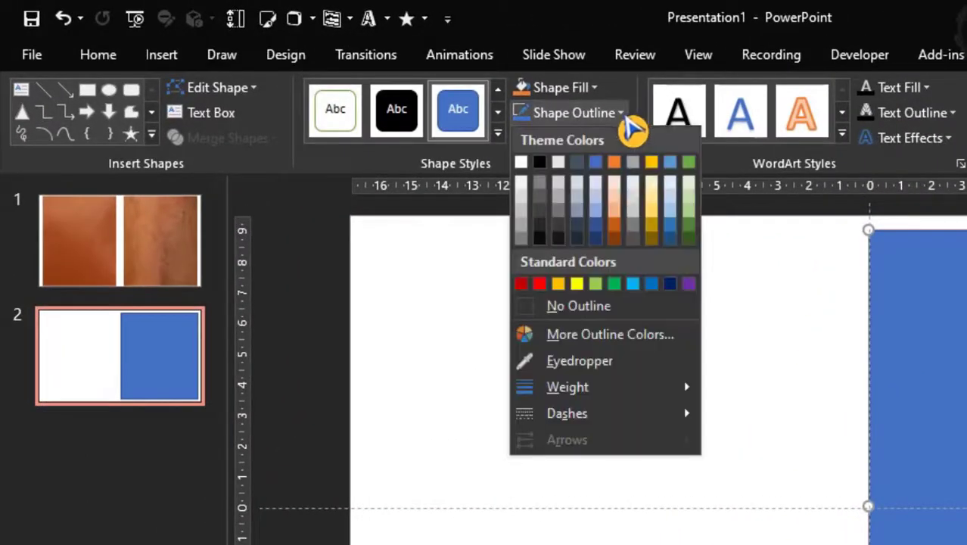
pyautogui.click(605, 316)
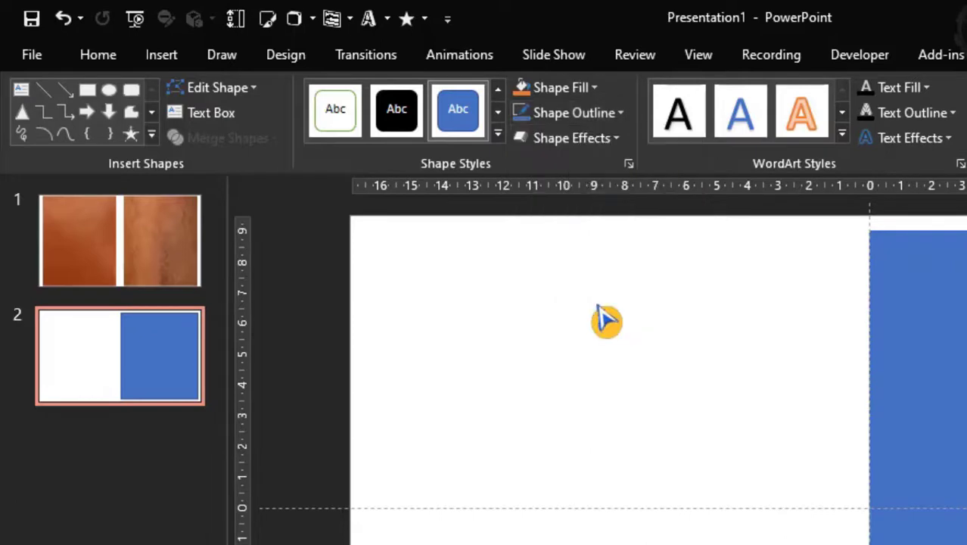
# Copy the textured leather picture from the right half of slide 1
pyautogui.click(174, 257)
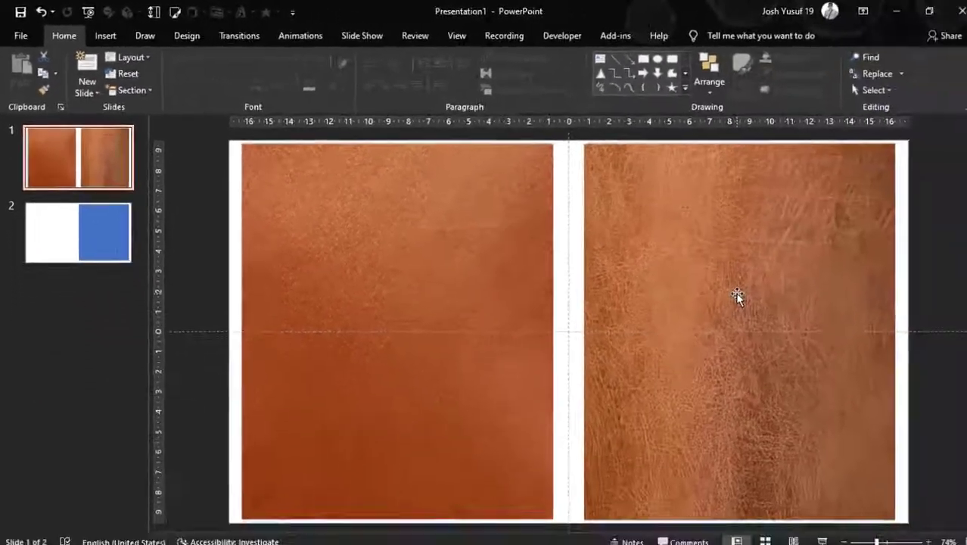
pyautogui.click(729, 290)
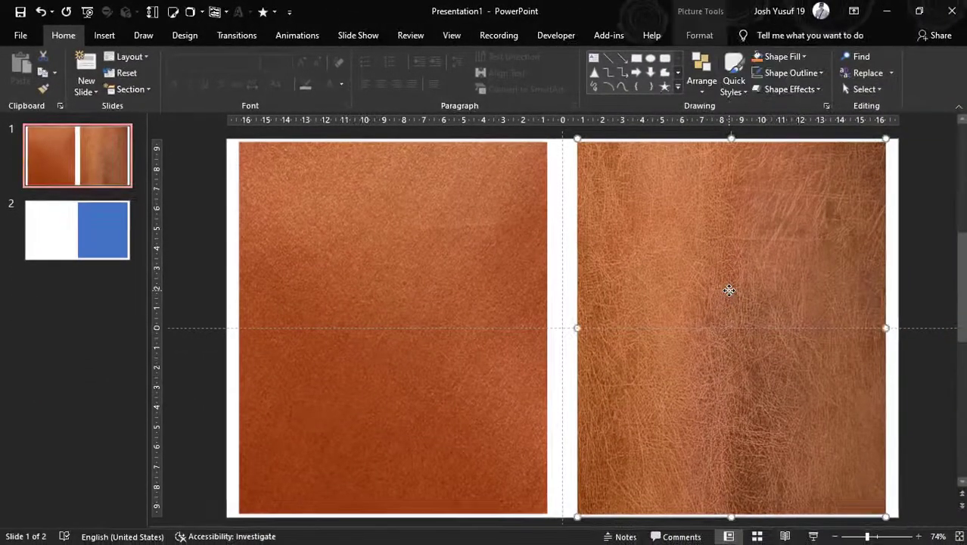
pyautogui.rightClick(729, 291)
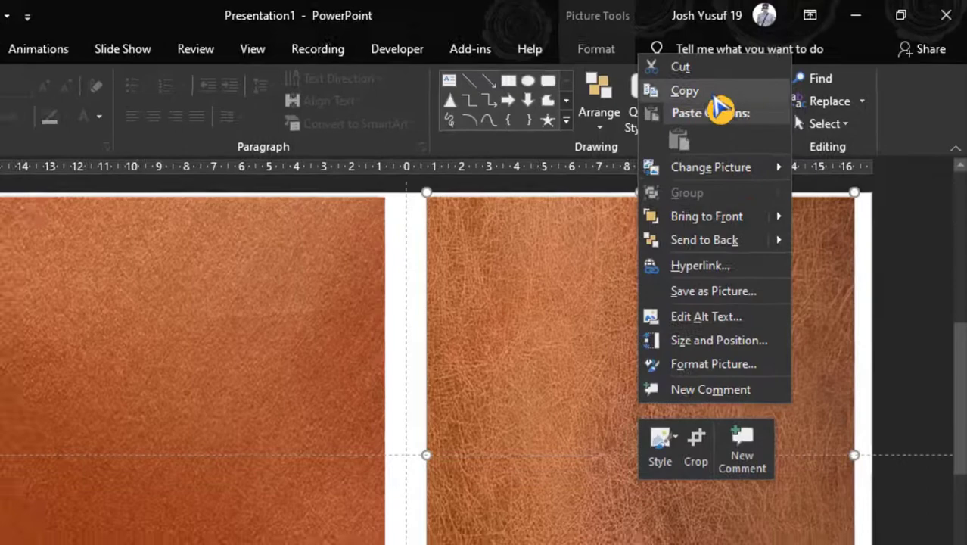
pyautogui.click(725, 97)
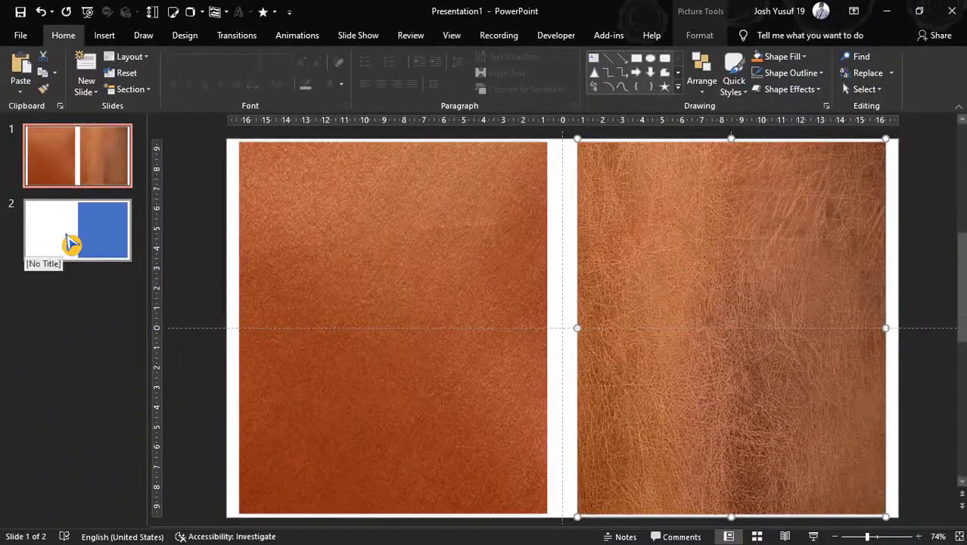
# On slide 2, fill the blue rectangle with the copied leather picture
pyautogui.click(72, 242)
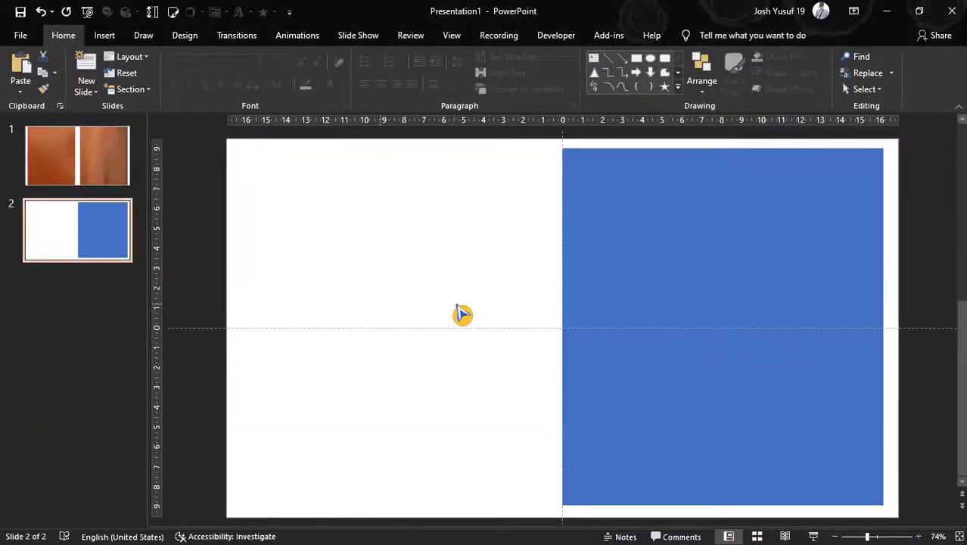
pyautogui.rightClick(677, 296)
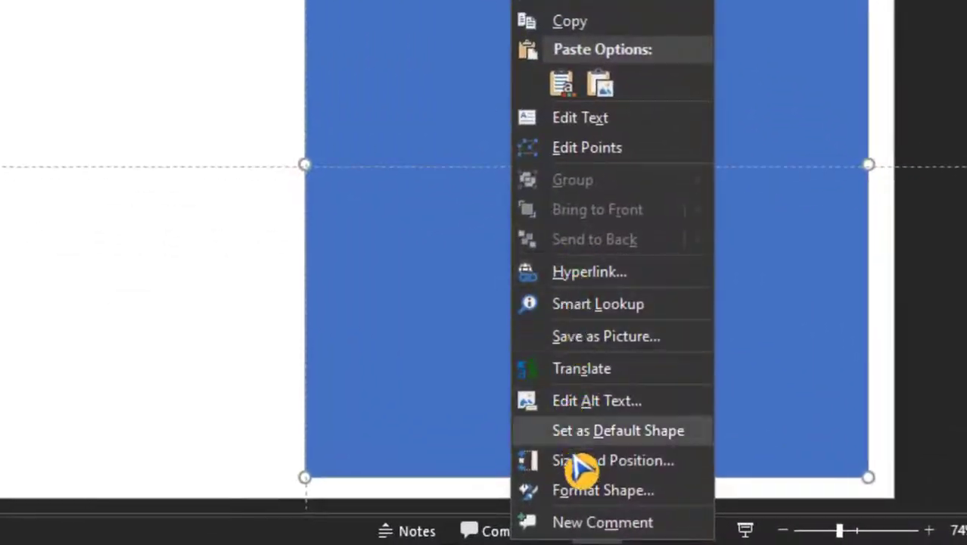
pyautogui.click(585, 496)
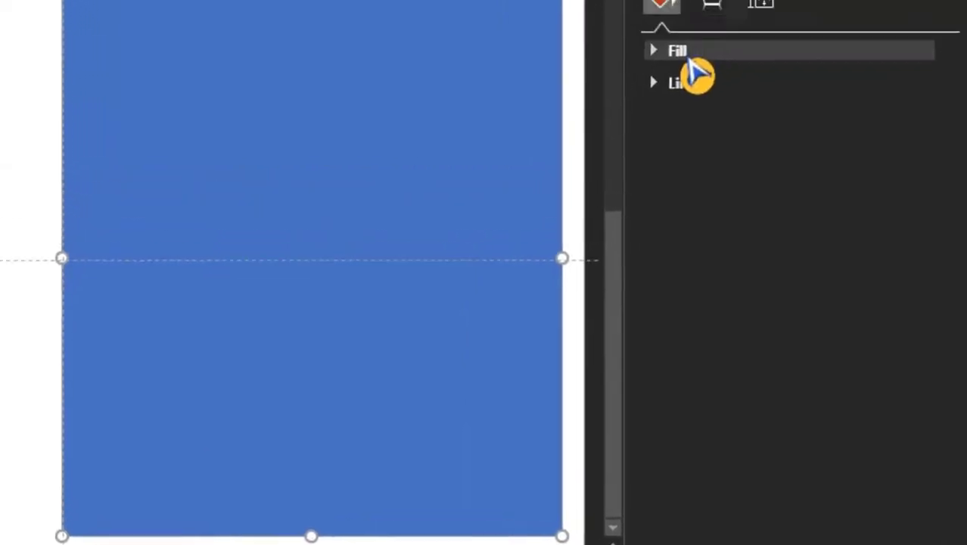
pyautogui.click(639, 176)
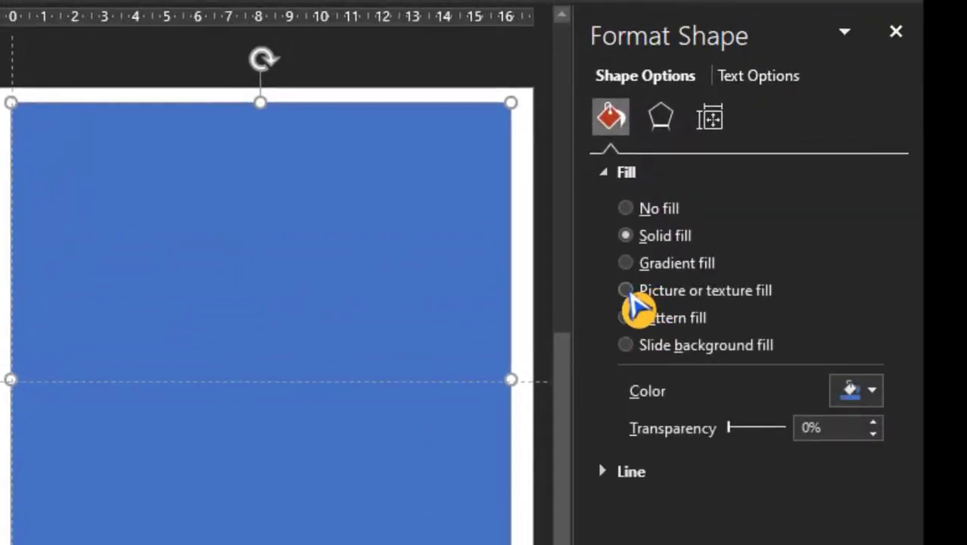
pyautogui.click(626, 291)
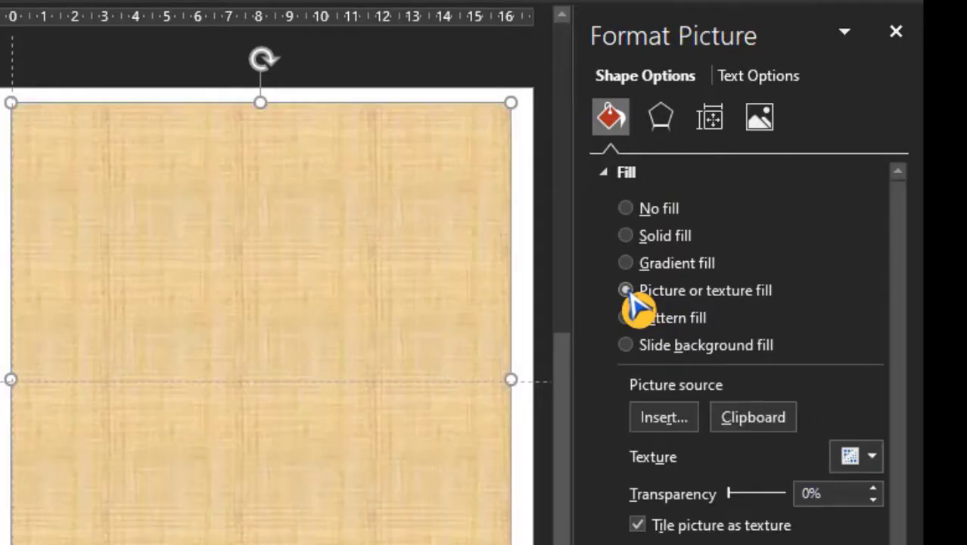
pyautogui.click(751, 424)
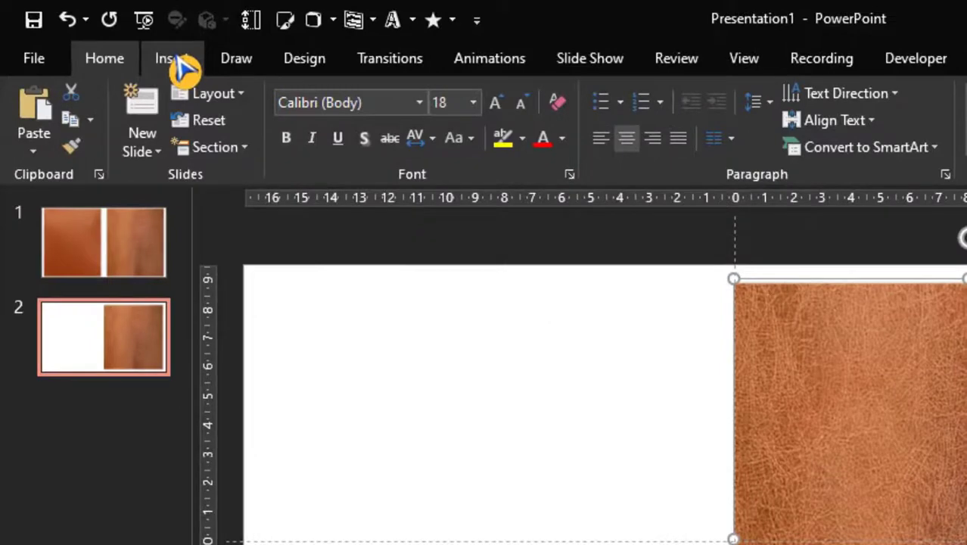
# Draw a small rectangle on the leather half of slide 2
pyautogui.click(108, 36)
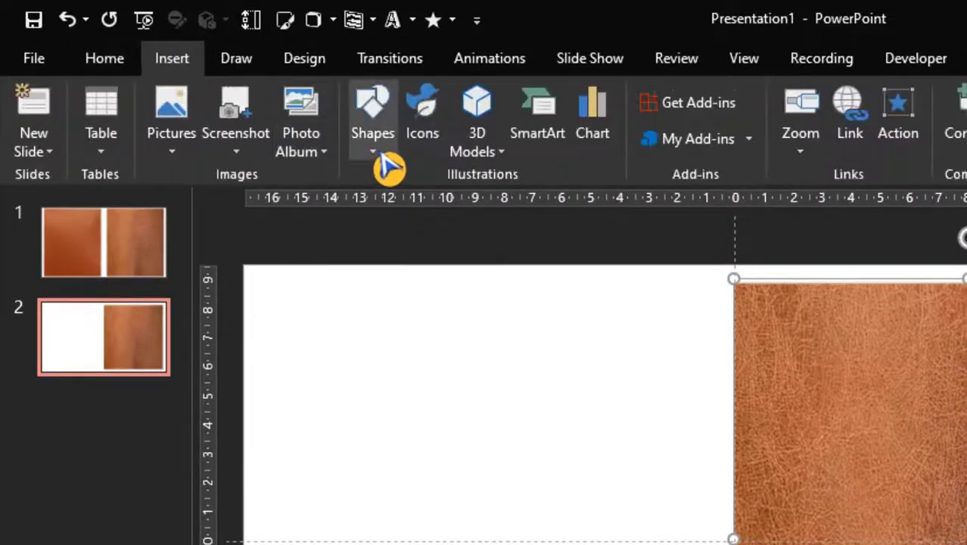
pyautogui.click(378, 155)
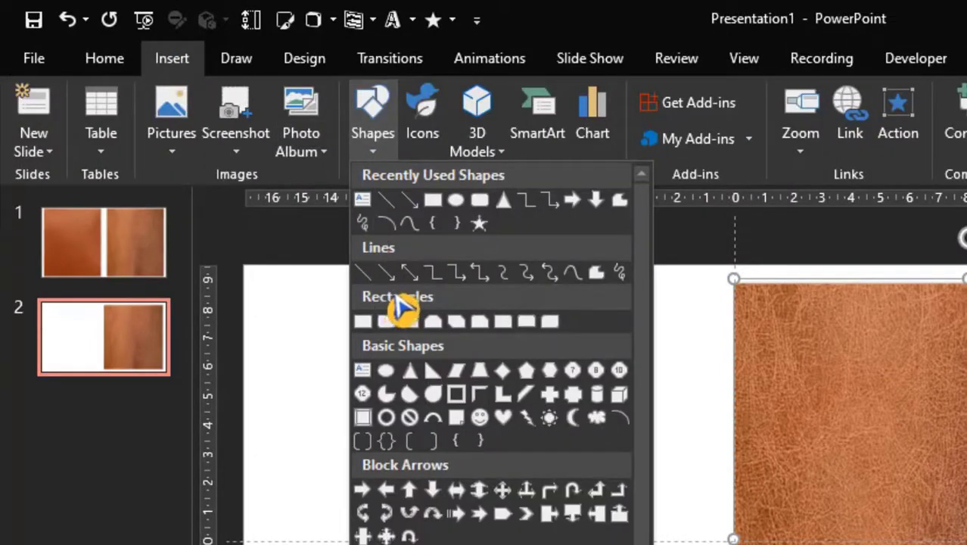
pyautogui.click(363, 322)
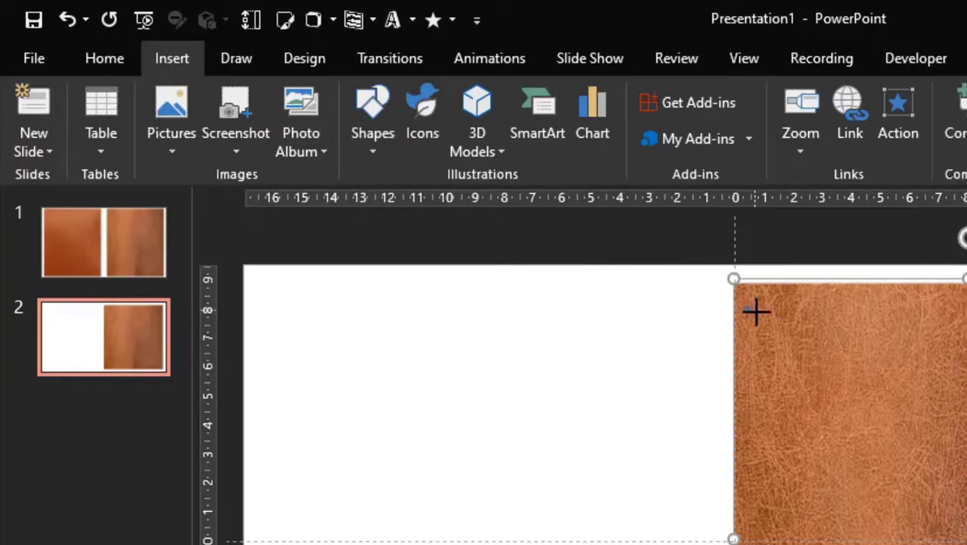
pyautogui.moveTo(755, 310); pyautogui.dragTo(757, 317)
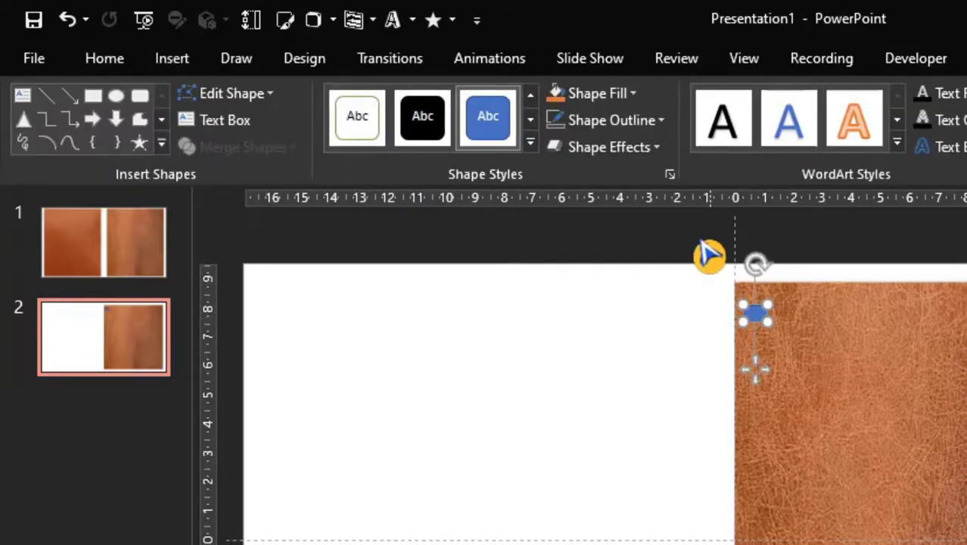
# Remove the small shape's outline and fill it dark orange
pyautogui.click(666, 126)
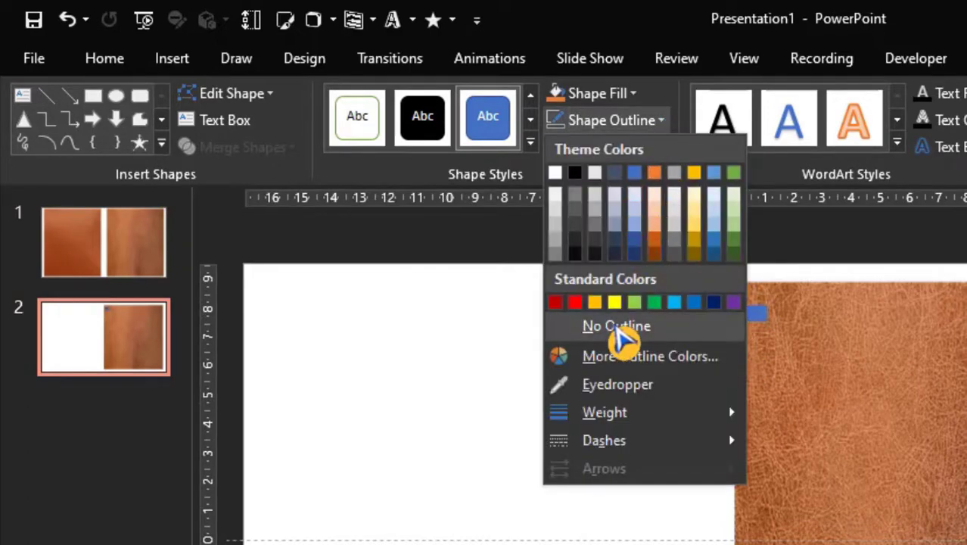
pyautogui.click(618, 339)
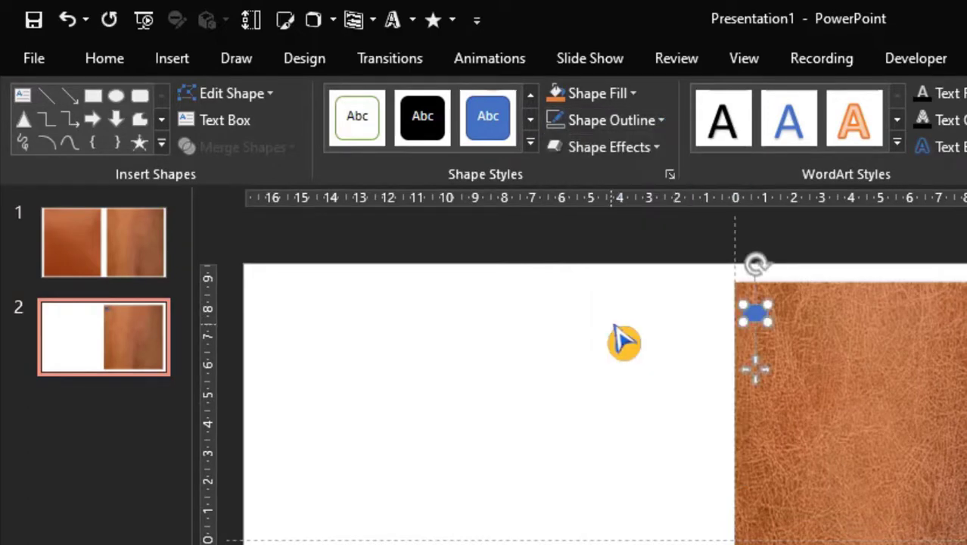
pyautogui.click(634, 94)
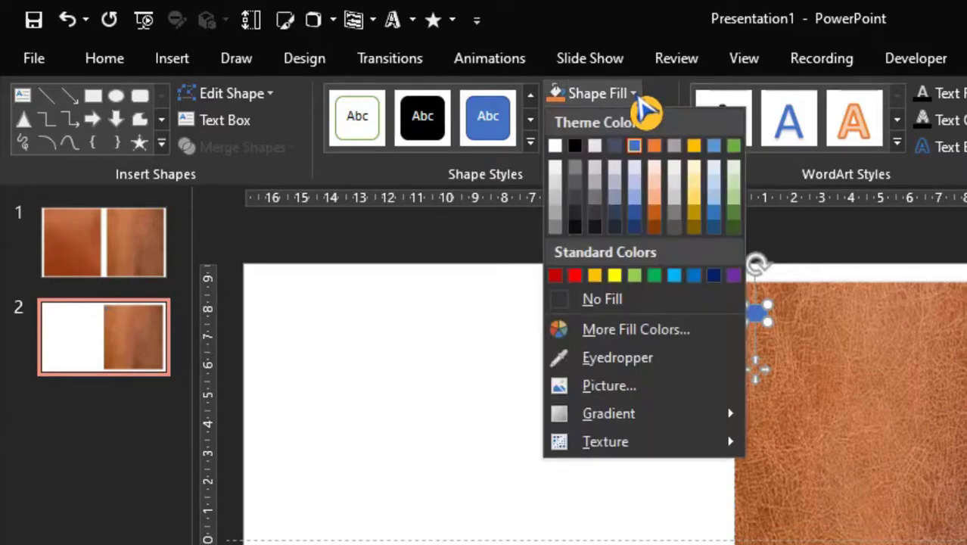
pyautogui.click(655, 230)
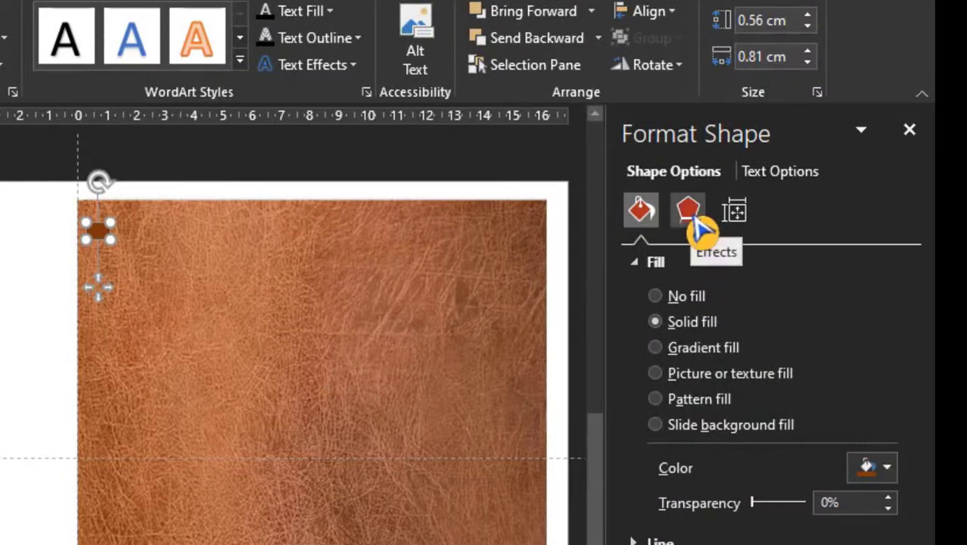
# Give the small shape an Inside: Top Left inner shadow
pyautogui.click(690, 213)
pyautogui.click(677, 263)
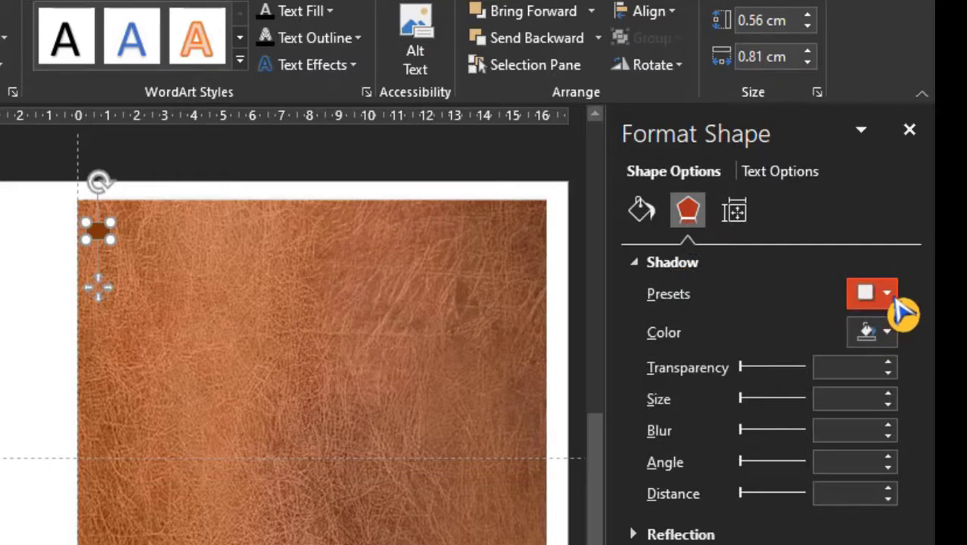
pyautogui.click(893, 296)
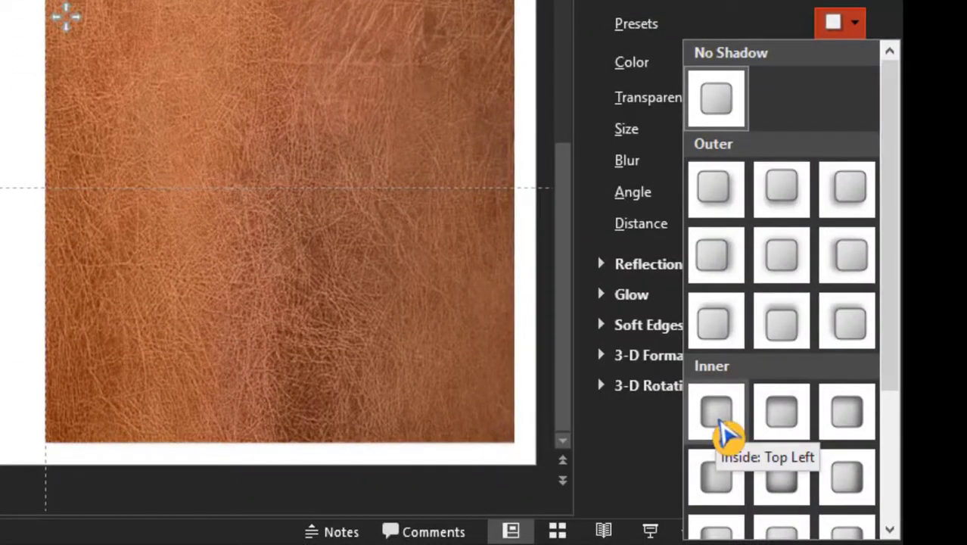
pyautogui.click(728, 432)
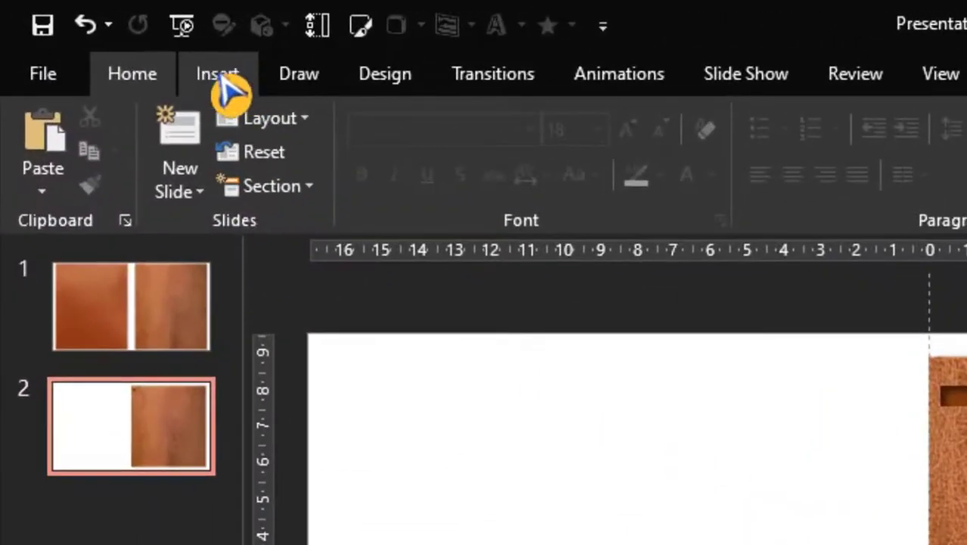
pyautogui.click(218, 73)
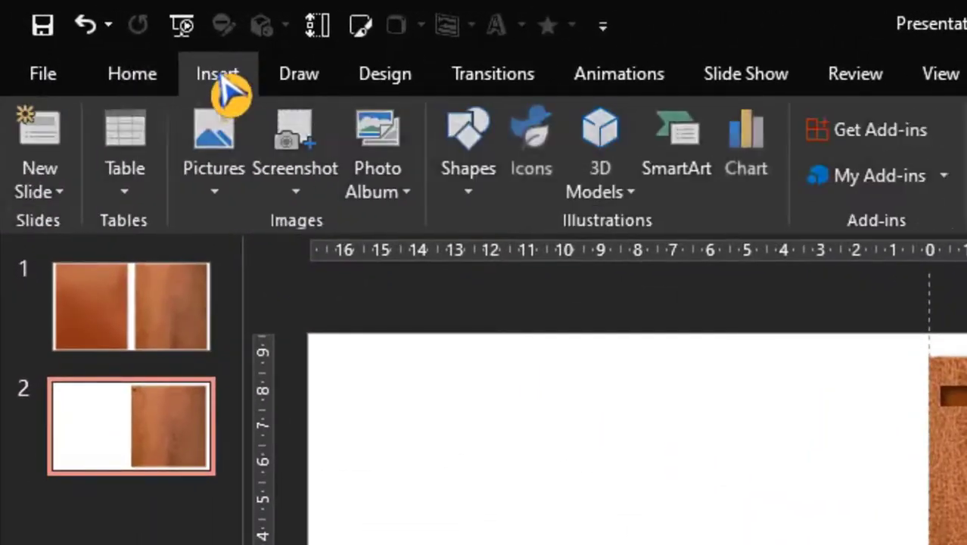
# Draw a small arc on the white page
pyautogui.click(470, 193)
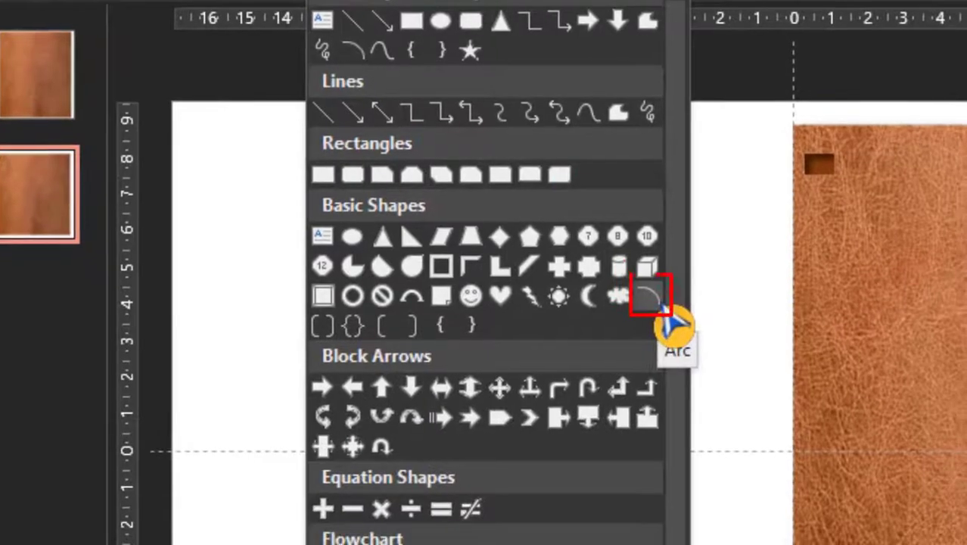
pyautogui.click(663, 310)
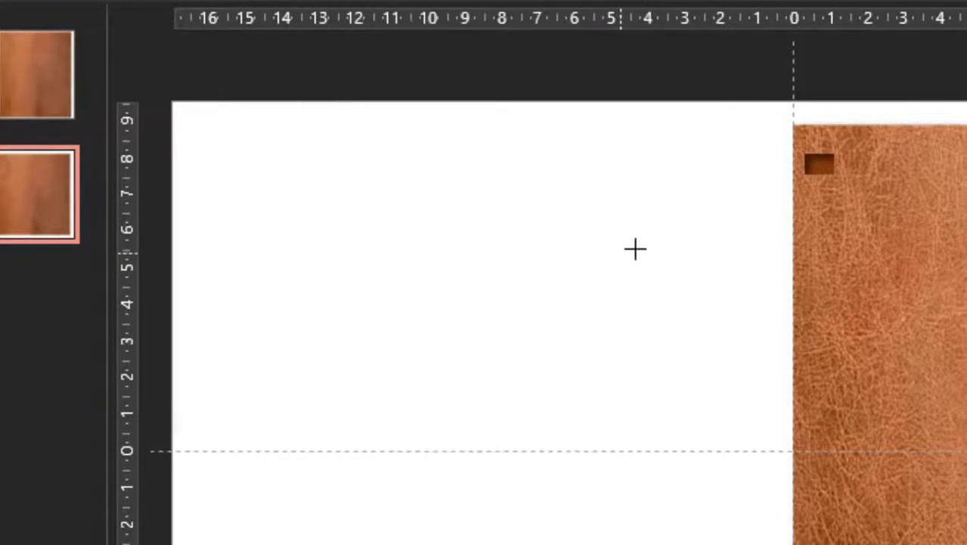
pyautogui.moveTo(606, 226); pyautogui.dragTo(663, 269)
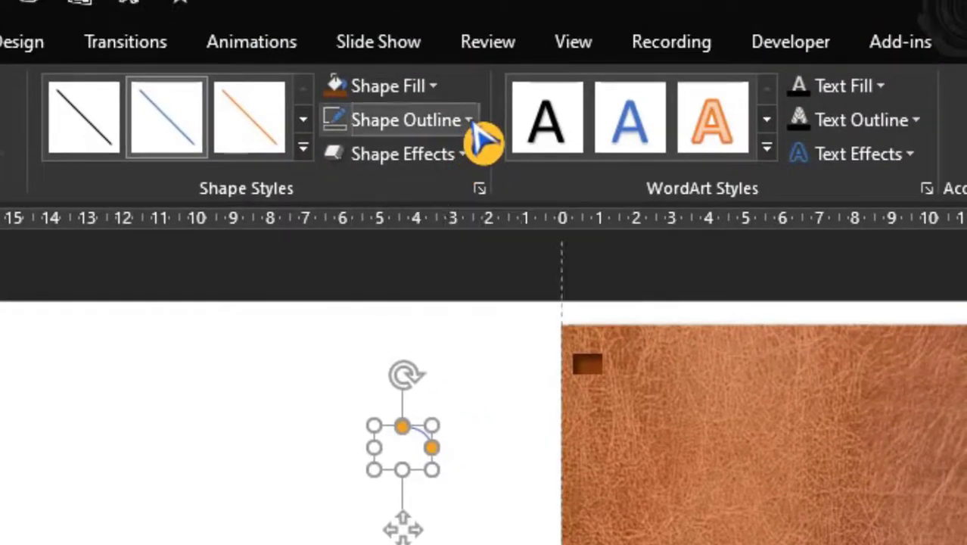
# Set the arc's outline to a 5 pt gradient line
pyautogui.click(482, 140)
pyautogui.moveTo(424, 488)
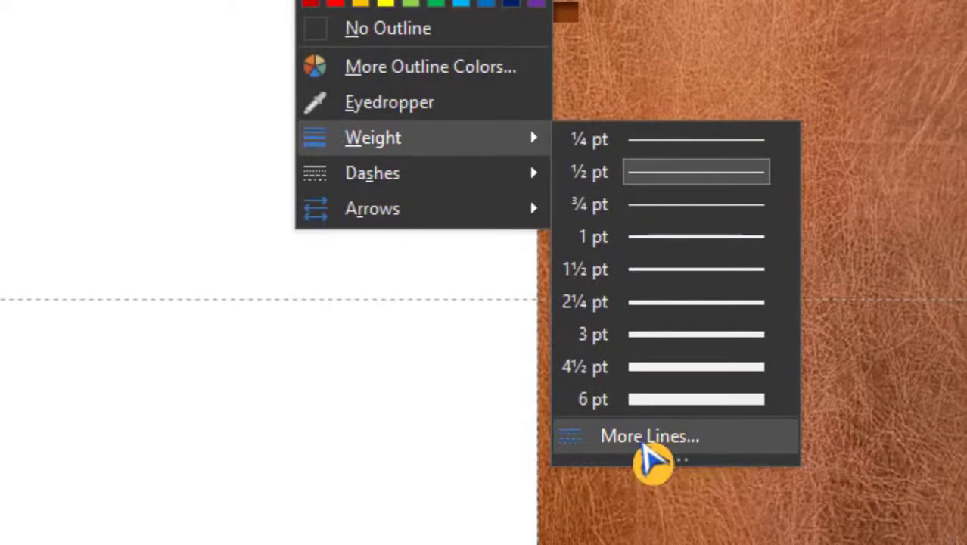
pyautogui.click(647, 445)
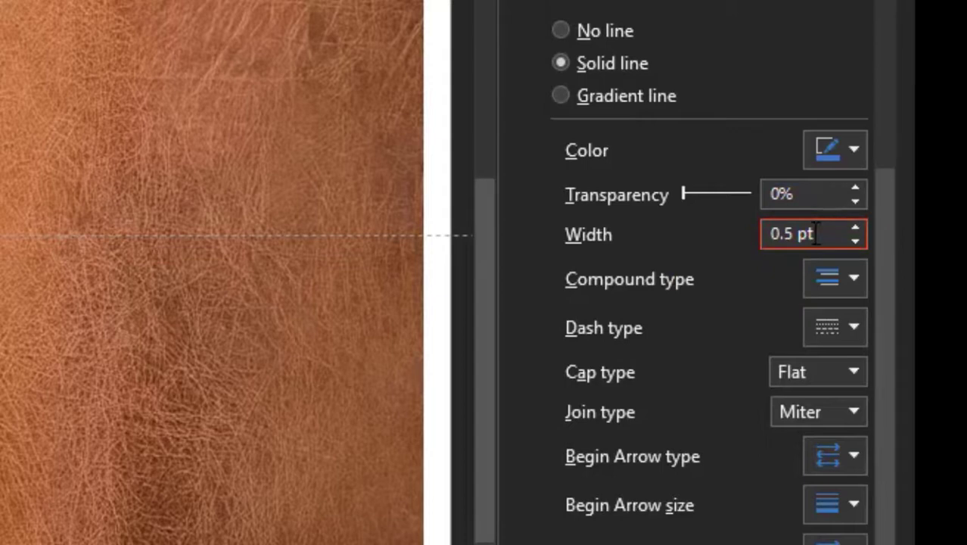
pyautogui.moveTo(794, 227); pyautogui.dragTo(767, 244)
pyautogui.write('5')
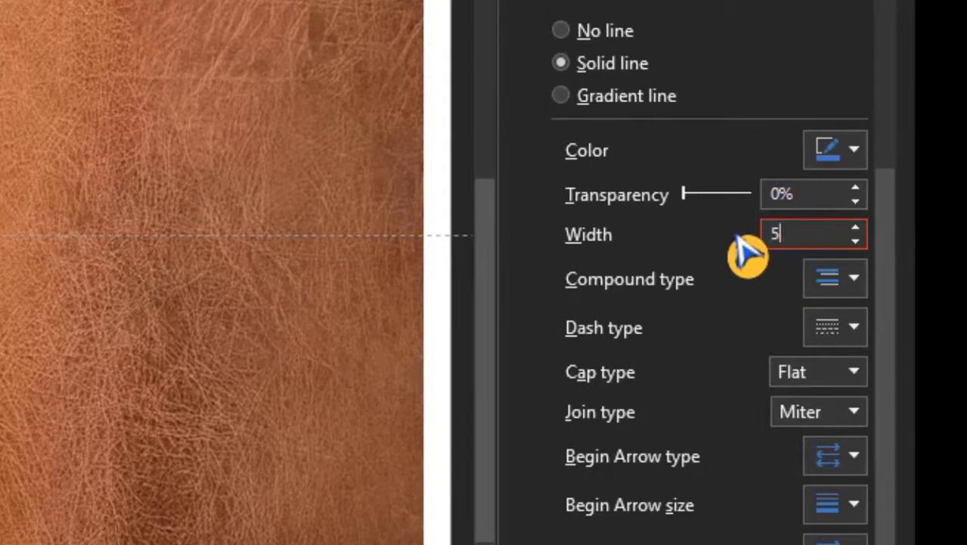
pyautogui.click(566, 97)
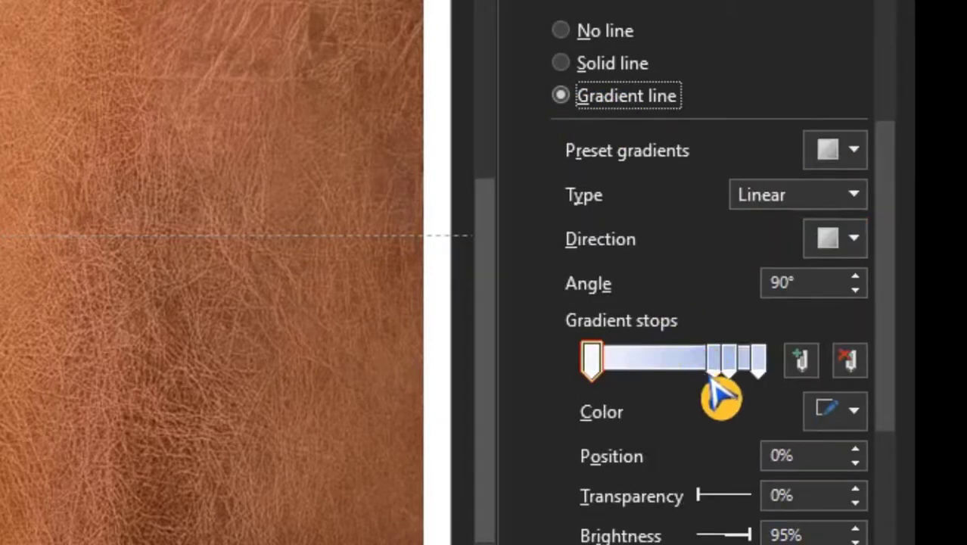
# Add a gradient stop at 38%, making the first stop black and the 38% stop white
pyautogui.moveTo(726, 374); pyautogui.dragTo(651, 374)
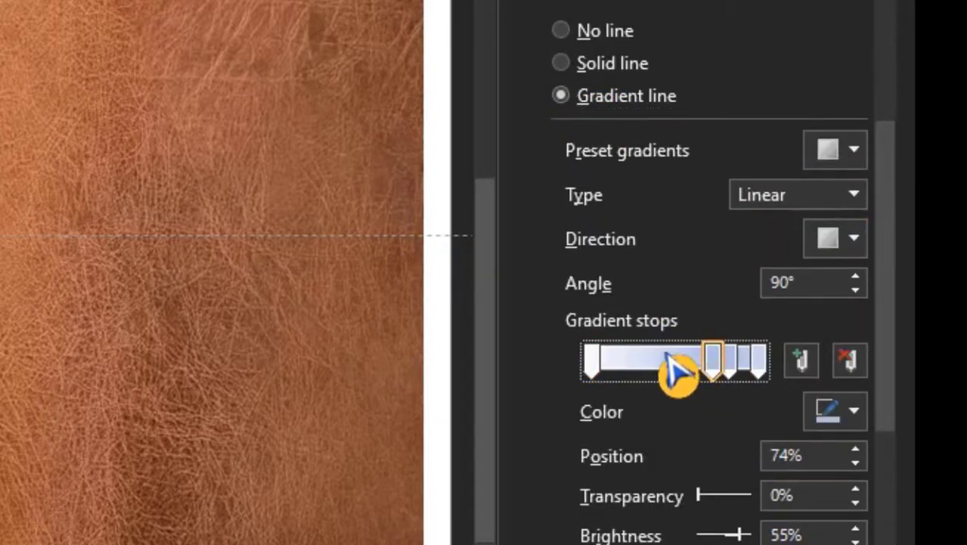
pyautogui.click(594, 367)
pyautogui.click(854, 424)
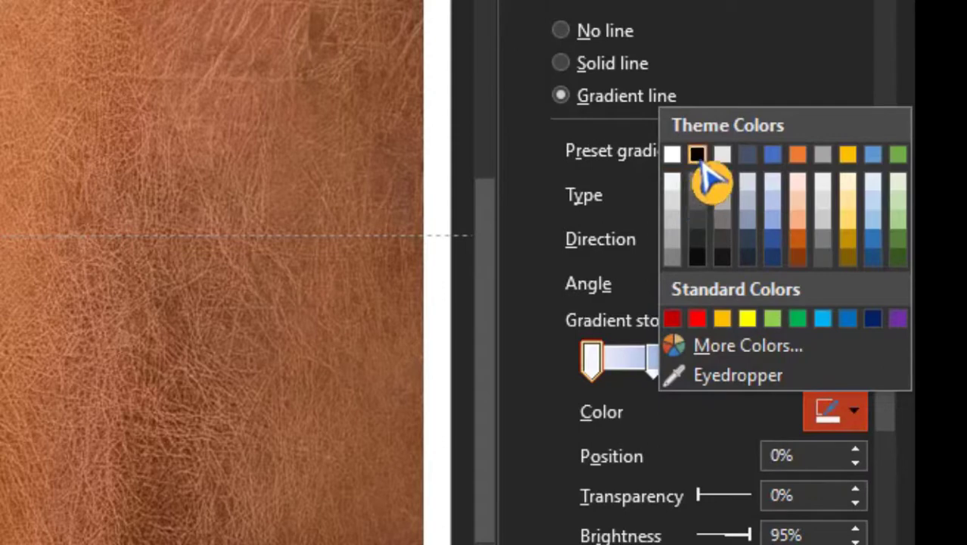
pyautogui.click(697, 155)
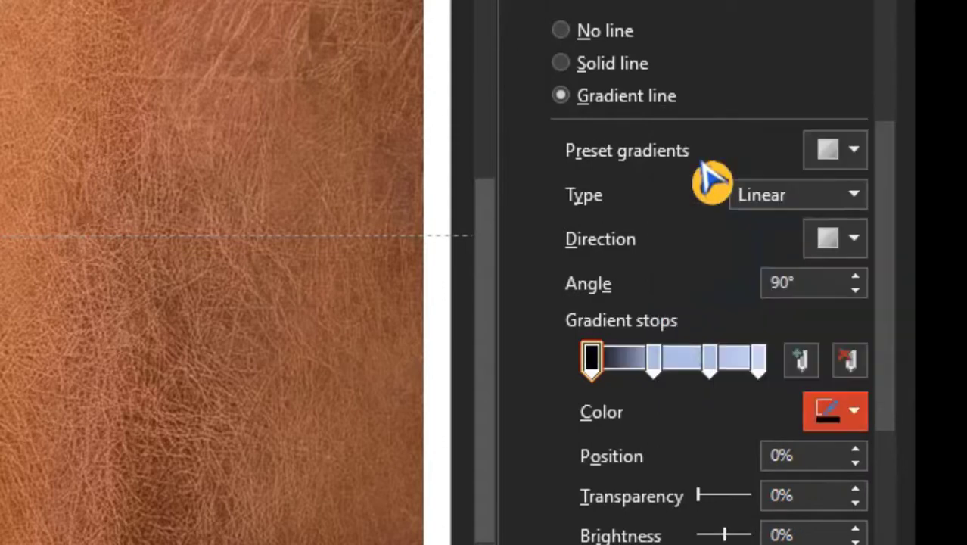
pyautogui.click(654, 368)
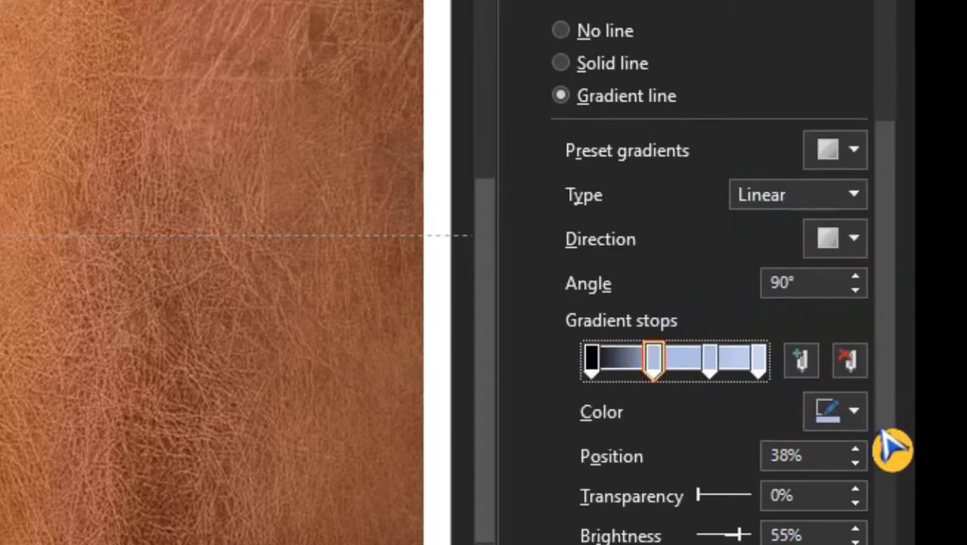
pyautogui.click(856, 414)
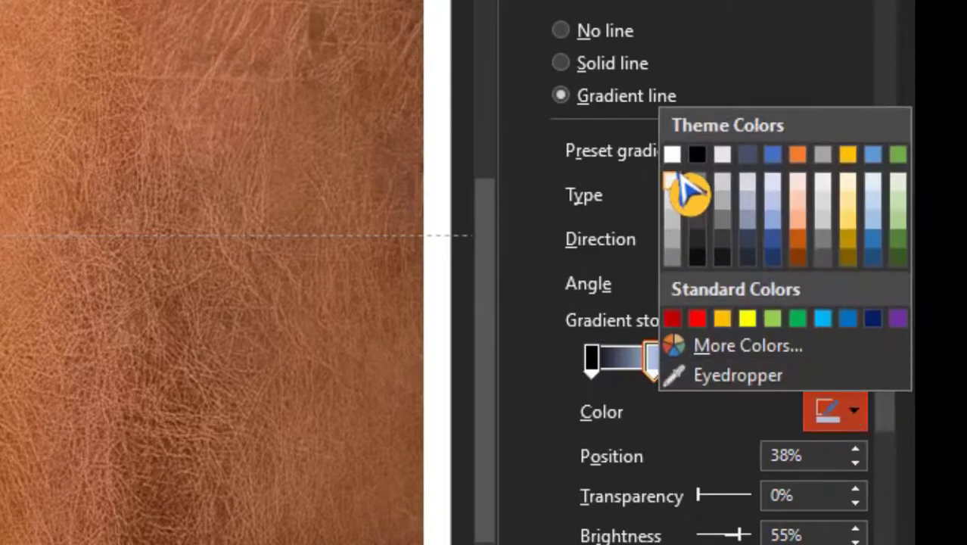
pyautogui.click(672, 154)
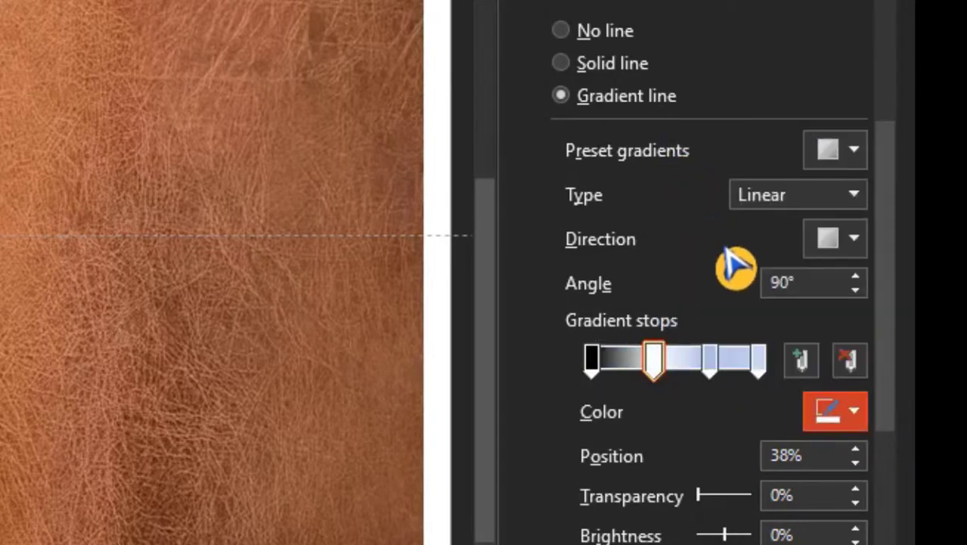
# Make the 71% gradient stop grey and the 100% stop black
pyautogui.click(717, 360)
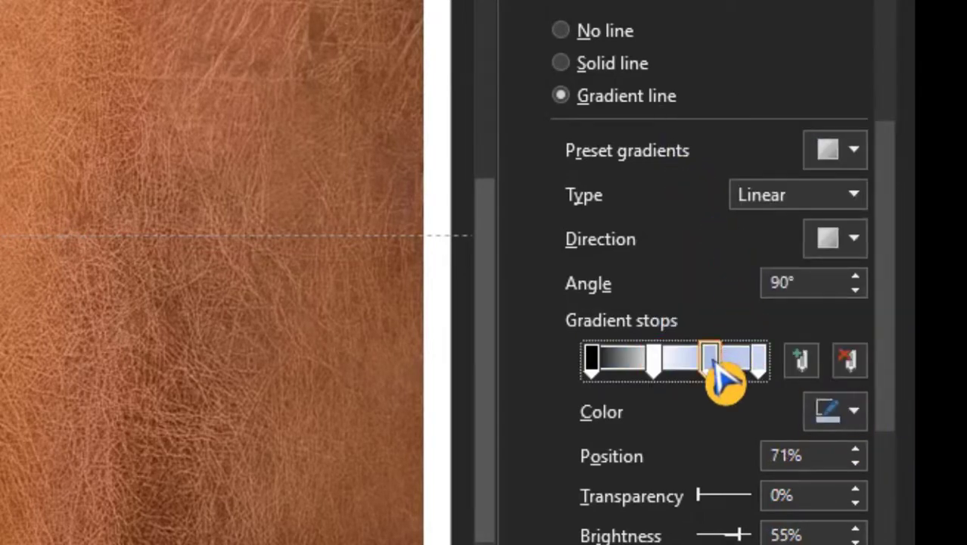
pyautogui.click(859, 424)
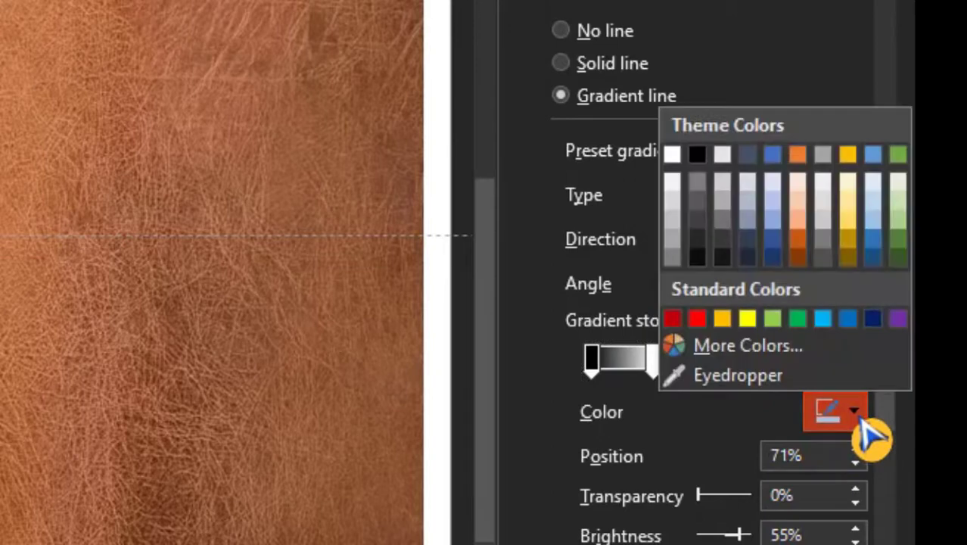
pyautogui.click(696, 182)
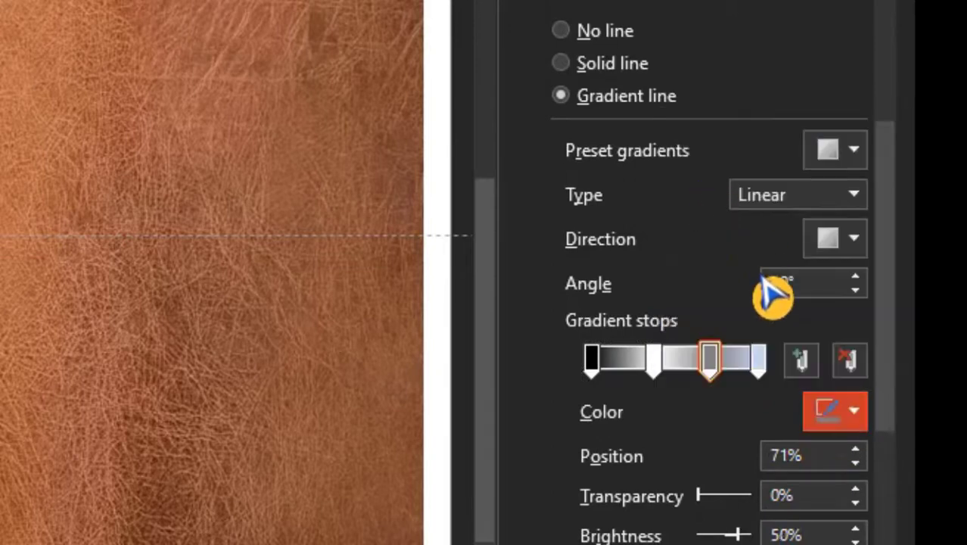
pyautogui.click(759, 357)
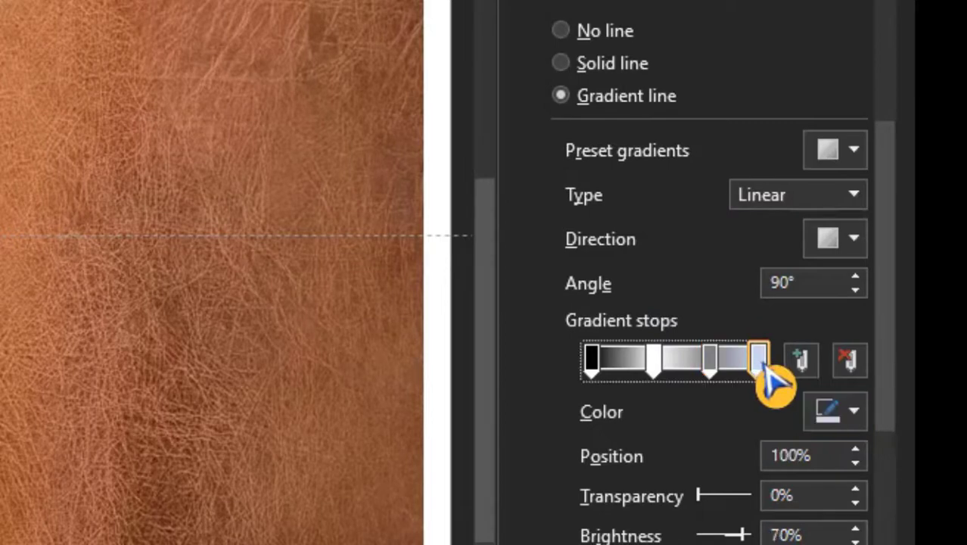
pyautogui.click(861, 428)
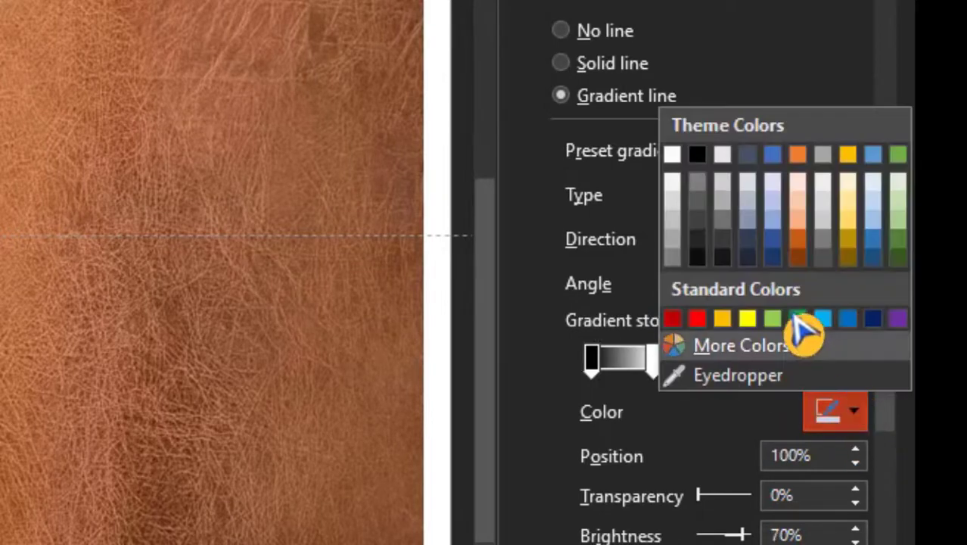
pyautogui.click(704, 163)
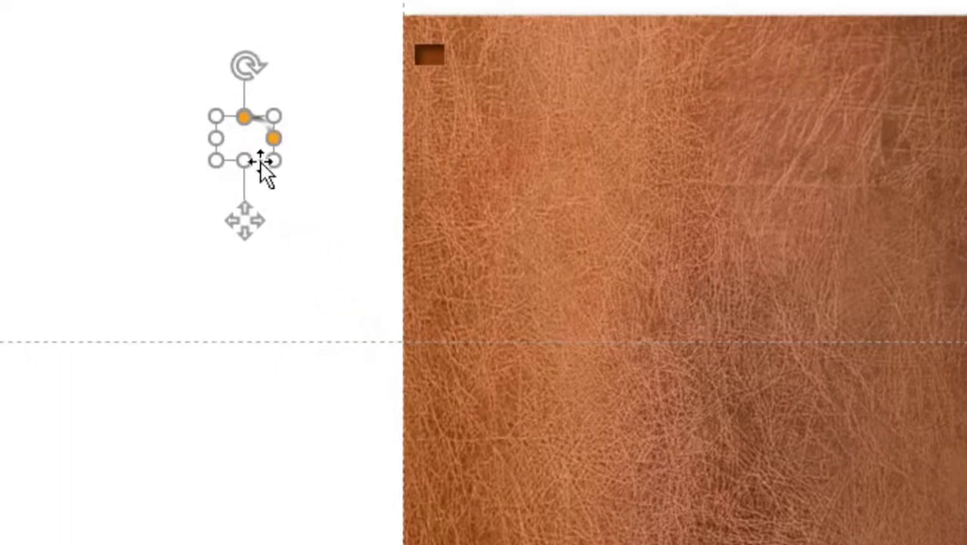
# Move the metallic arc onto the dark hole at the cover's top-left edge and select both shapes
pyautogui.click(252, 147)
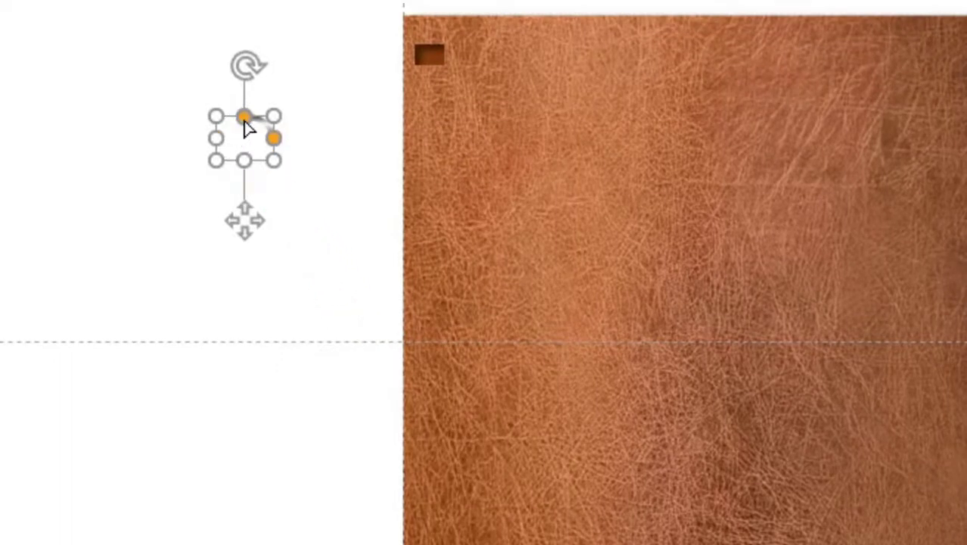
pyautogui.click(224, 142)
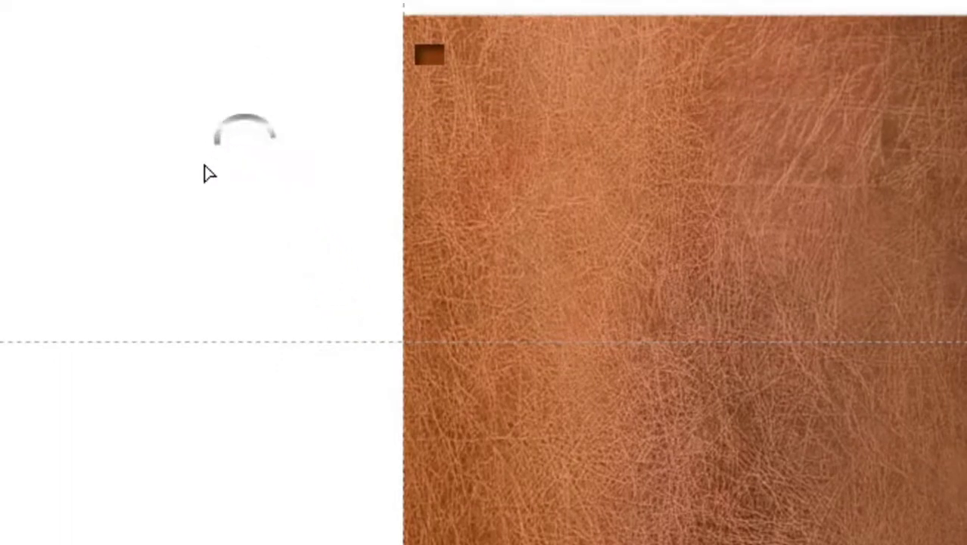
pyautogui.click(223, 206)
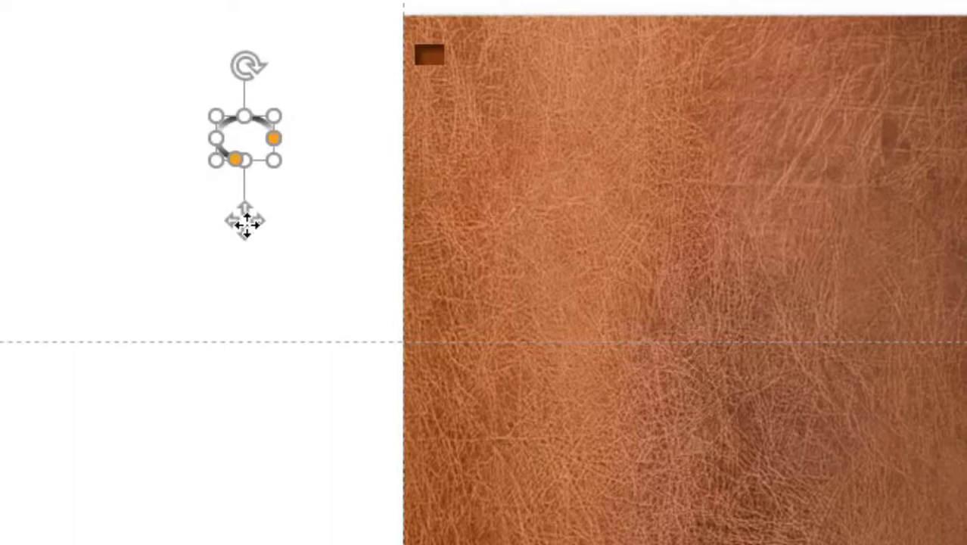
pyautogui.moveTo(246, 221); pyautogui.dragTo(421, 141)
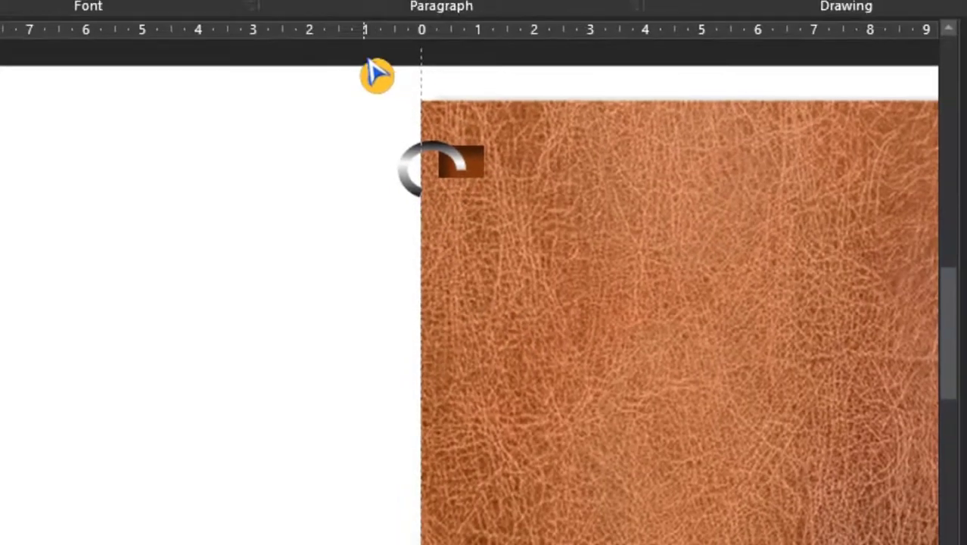
pyautogui.moveTo(362, 56); pyautogui.dragTo(560, 284)
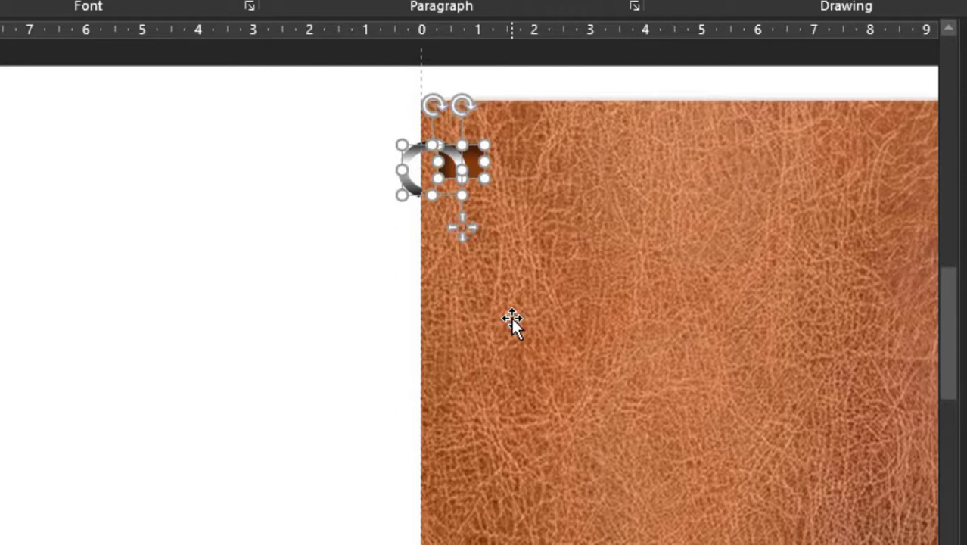
# Duplicate the ring-and-hole pair repeatedly with Ctrl+D down the leather page's left edge
pyautogui.hotkey('ctrl', 'd')
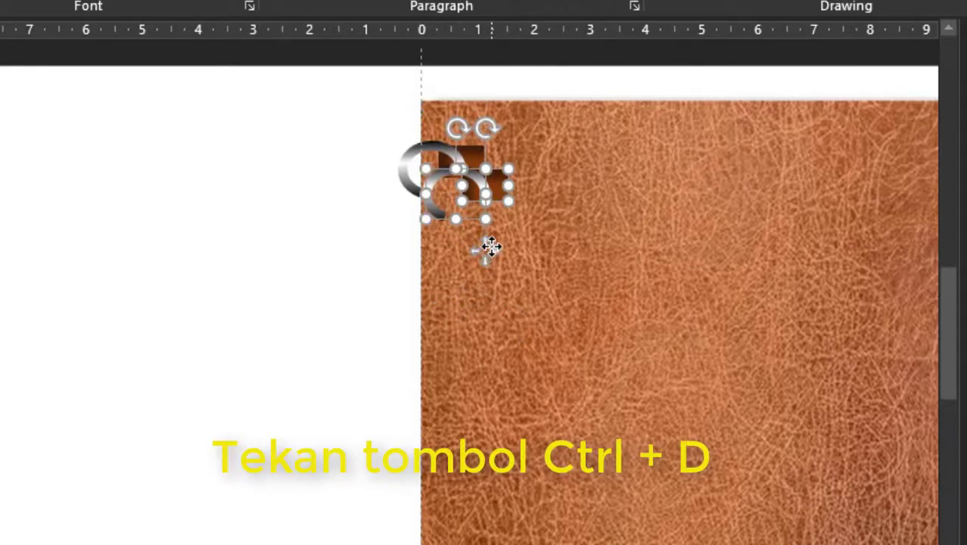
pyautogui.moveTo(483, 257); pyautogui.dragTo(463, 295)
pyautogui.keyDown('ctrl'); pyautogui.scroll(3, 463, 295); pyautogui.keyUp('ctrl')
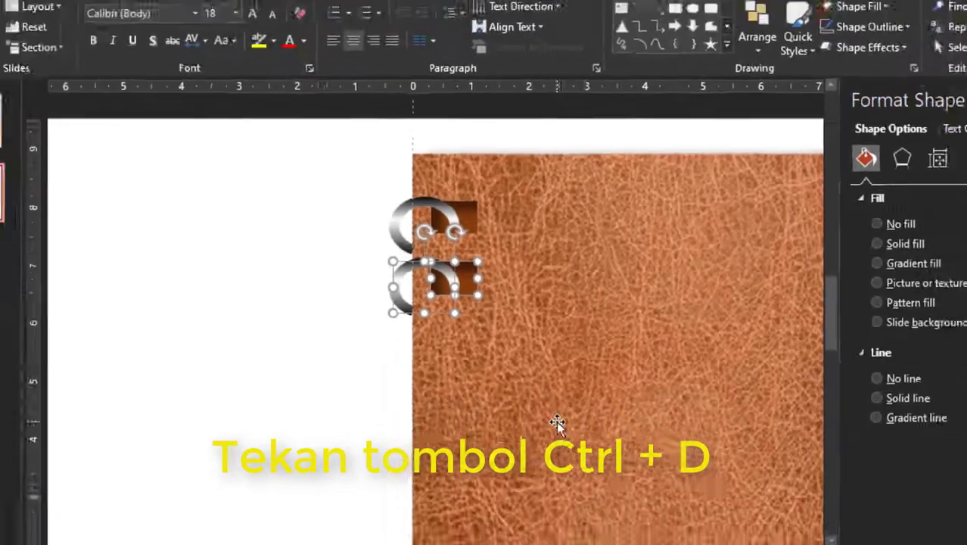
pyautogui.hotkey('ctrl', 'd')
pyautogui.hotkey('ctrl', 'd')
pyautogui.hotkey('ctrl', 'd')
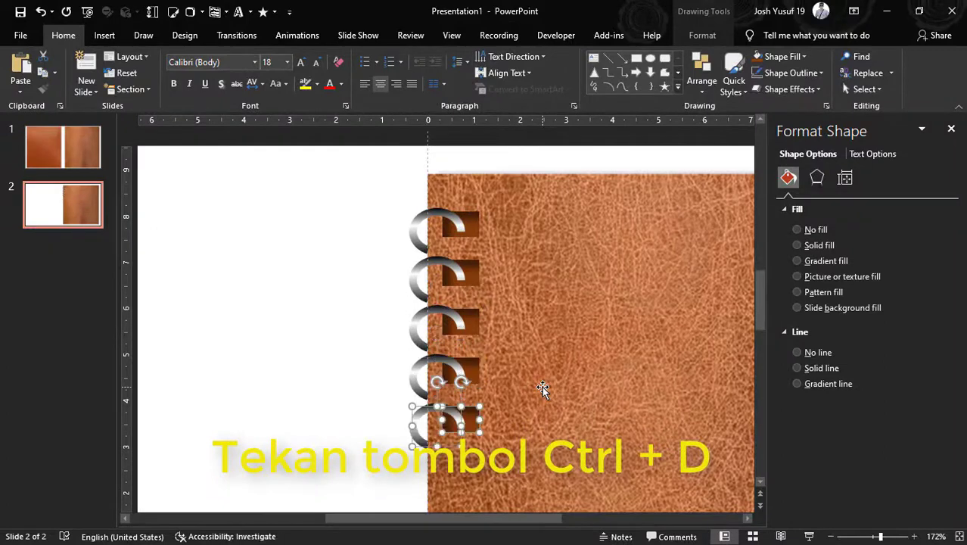
pyautogui.hotkey('ctrl', 'd')
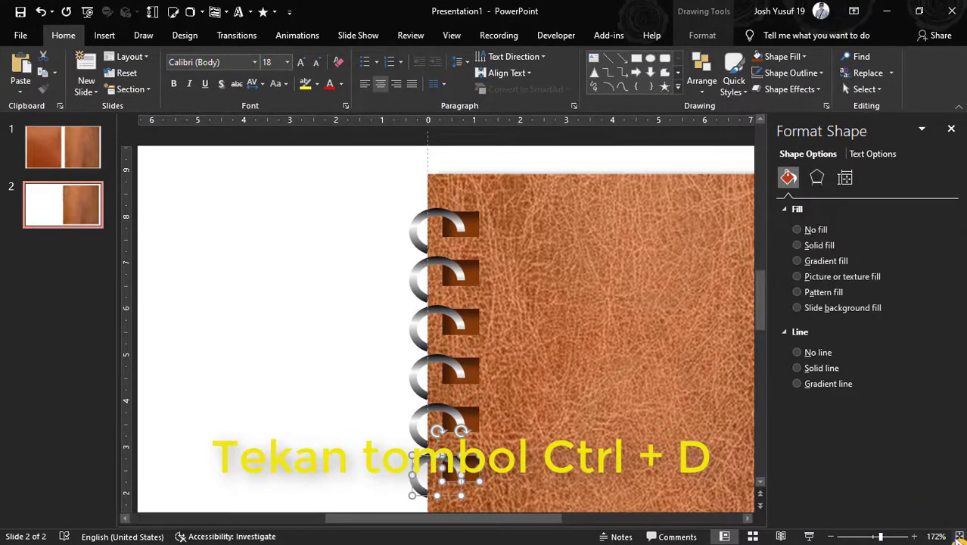
pyautogui.click(959, 536)
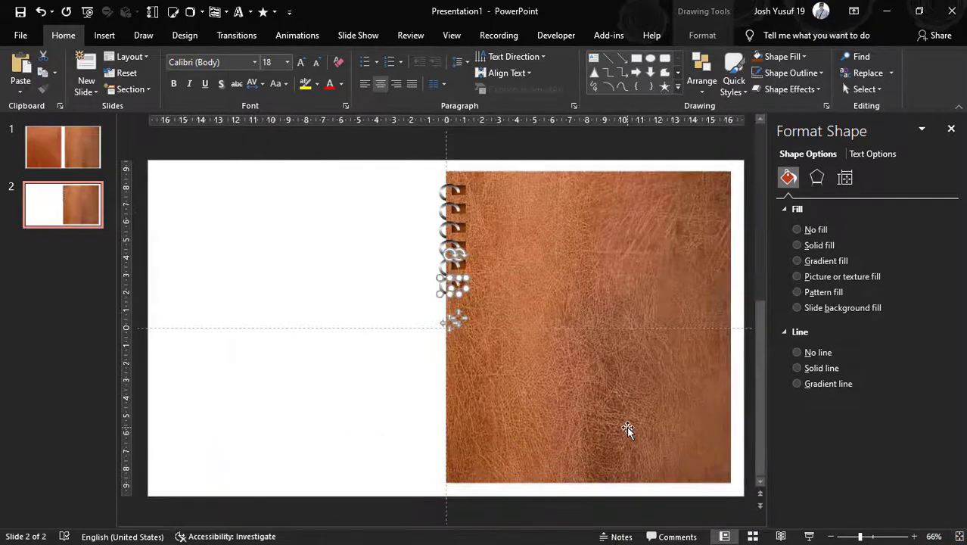
pyautogui.hotkey('ctrl', 'd')
pyautogui.hotkey('ctrl', 'd')
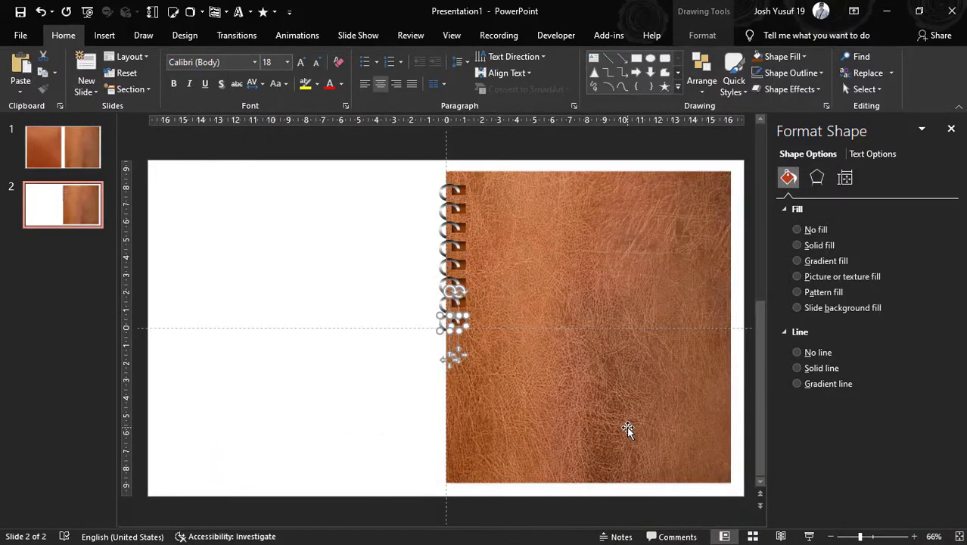
pyautogui.hotkey('ctrl', 'd')
pyautogui.hotkey('ctrl', 'd')
pyautogui.hotkey('ctrl', 'd')
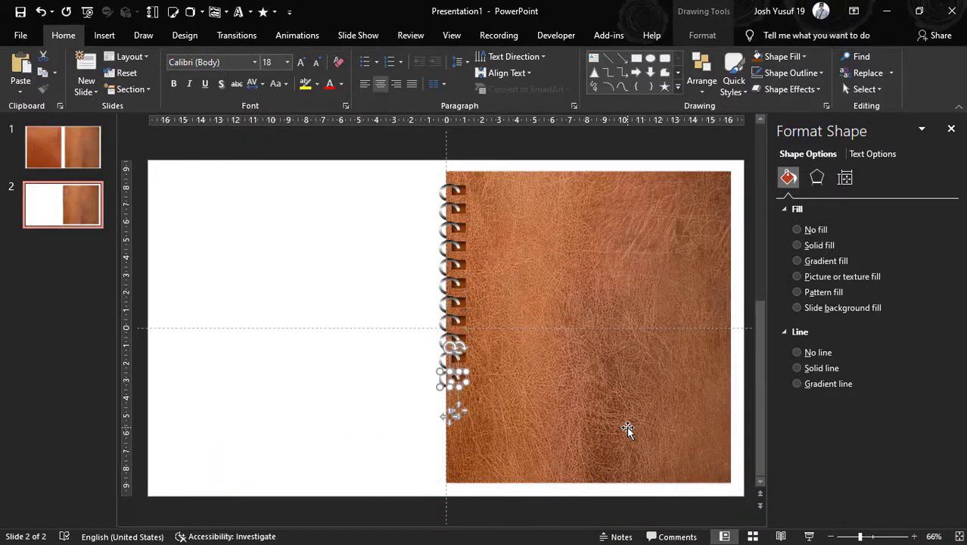
pyautogui.hotkey('ctrl', 'd')
pyautogui.hotkey('ctrl', 'd')
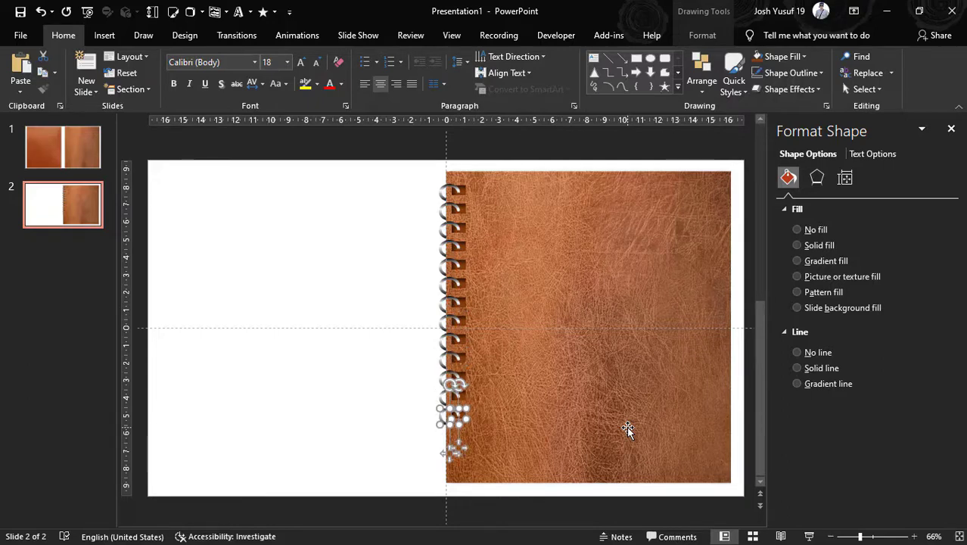
pyautogui.hotkey('ctrl', 'd')
pyautogui.hotkey('ctrl', 'd')
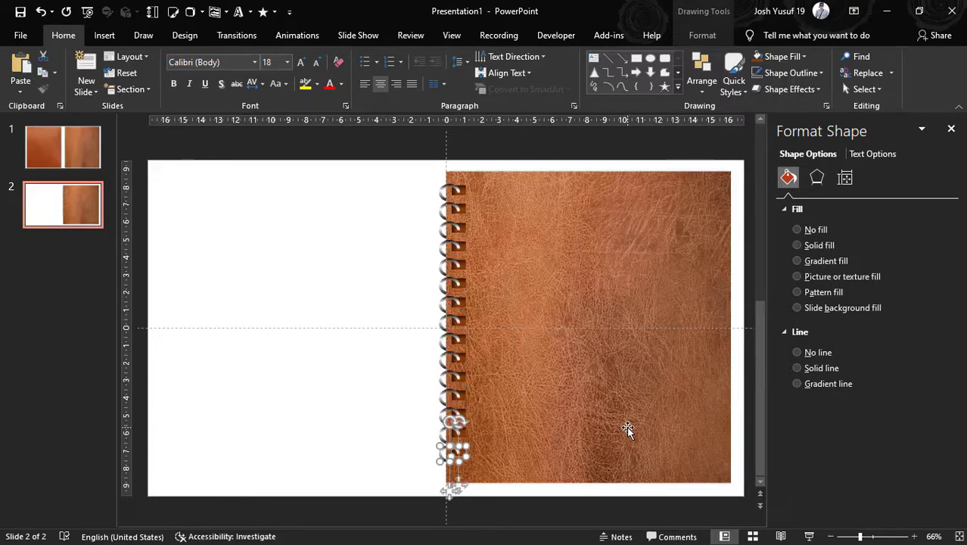
pyautogui.click(544, 449)
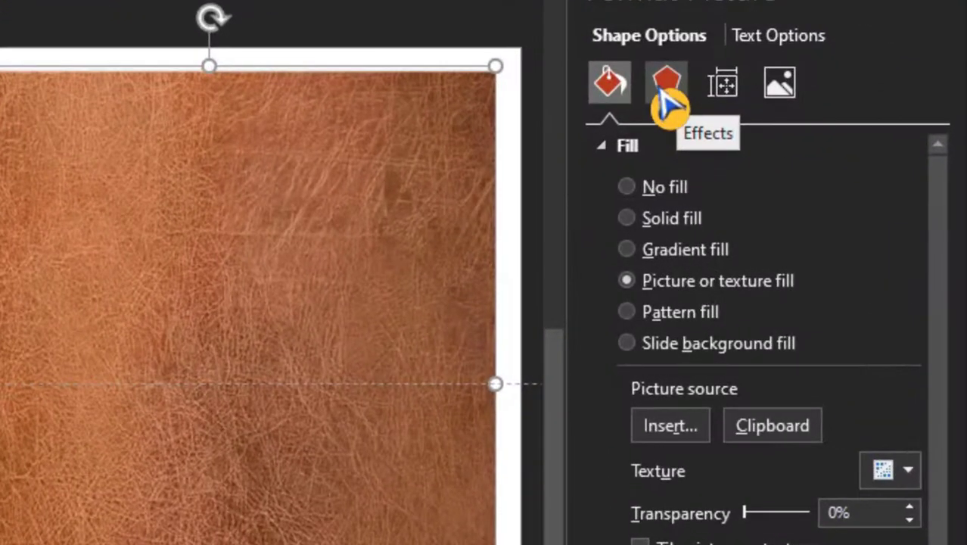
# Apply an Offset: Bottom Right shadow to the leather page and raise its distance to 7 pt
pyautogui.click(662, 91)
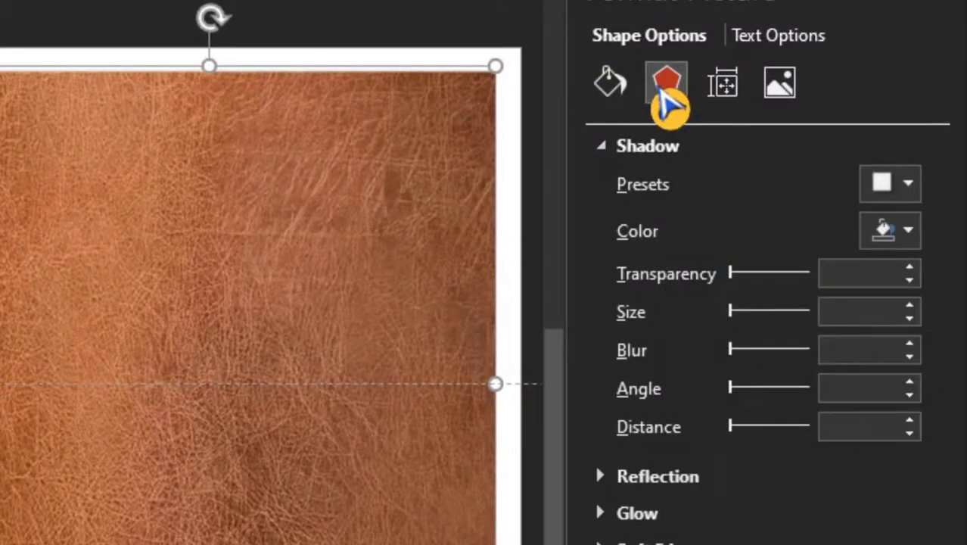
pyautogui.click(907, 194)
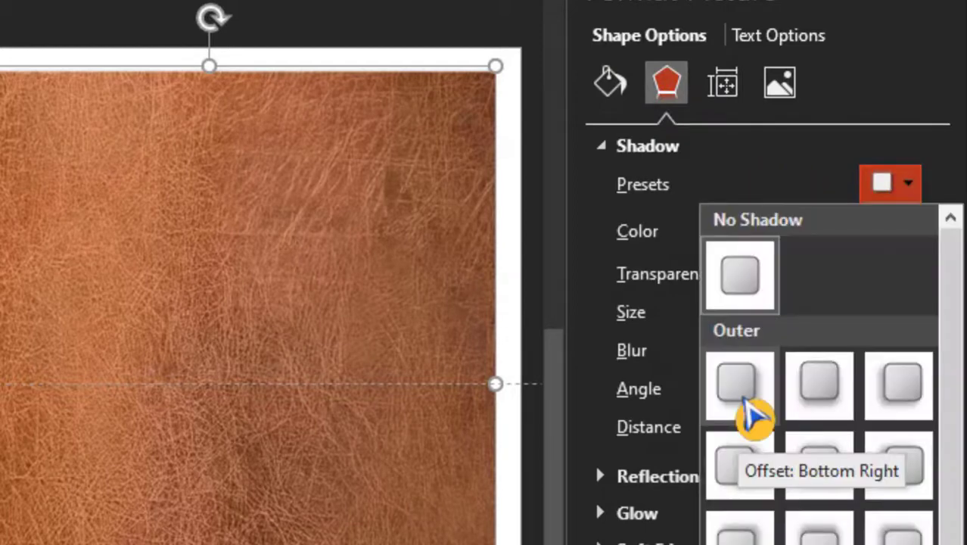
pyautogui.click(745, 404)
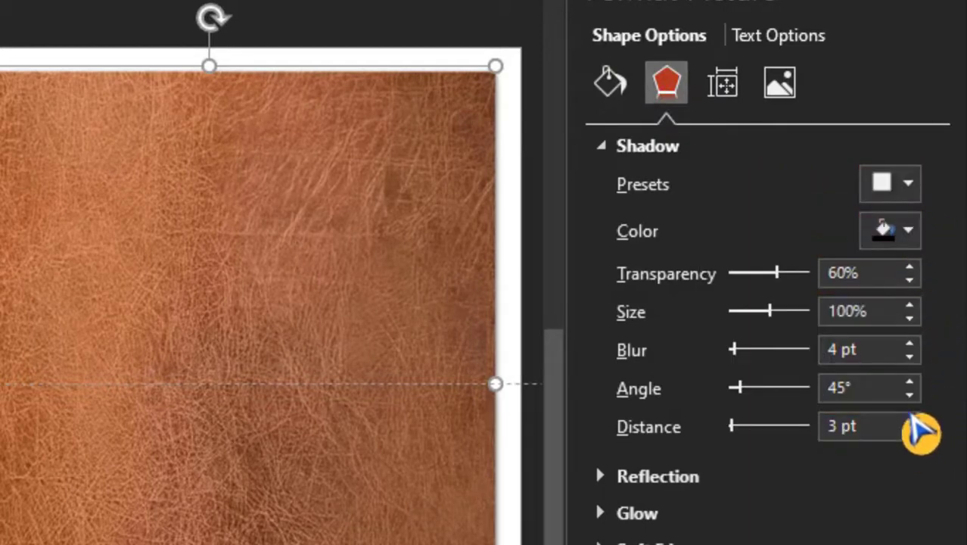
pyautogui.click(911, 420)
pyautogui.click(911, 419)
pyautogui.click(910, 419)
pyautogui.click(910, 420)
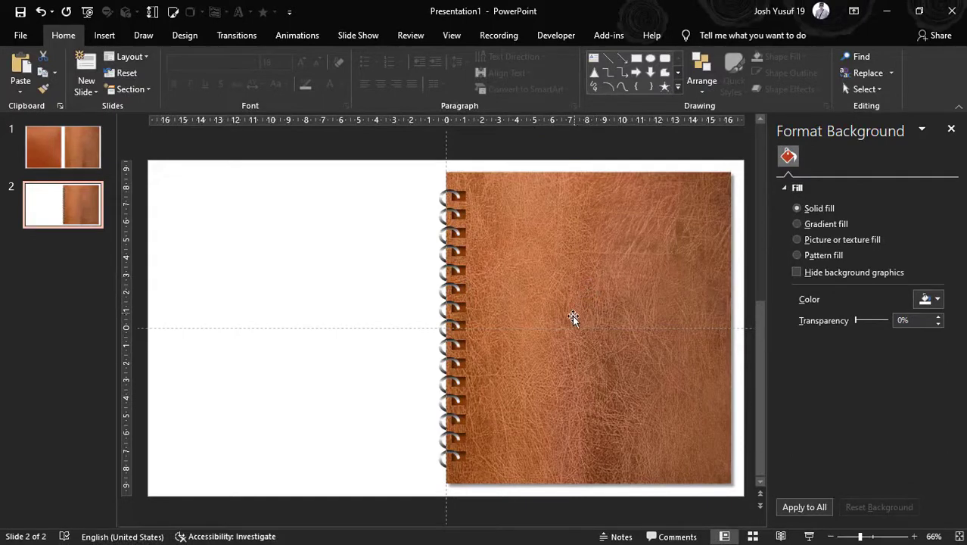
# Copy the smooth orange leather picture from the left half of slide 1
pyautogui.click(85, 153)
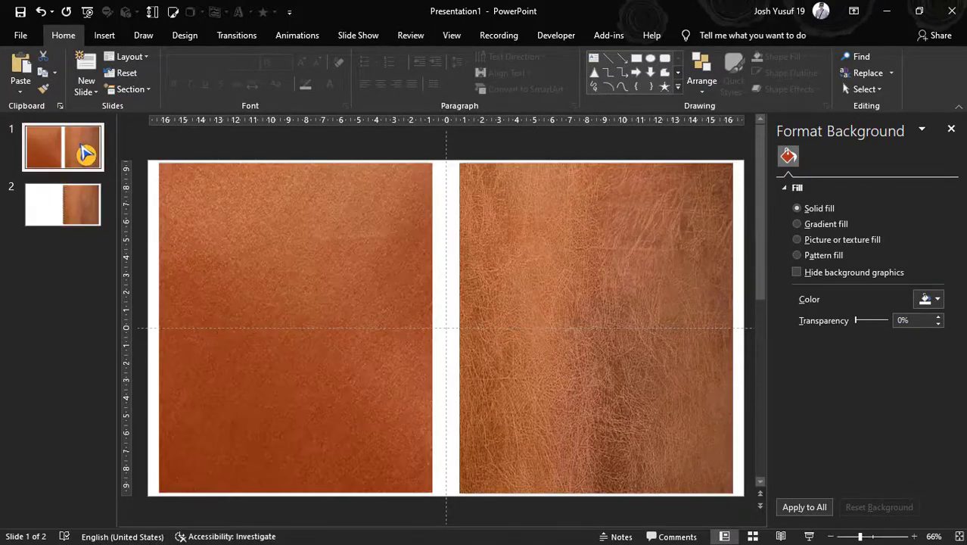
pyautogui.click(289, 293)
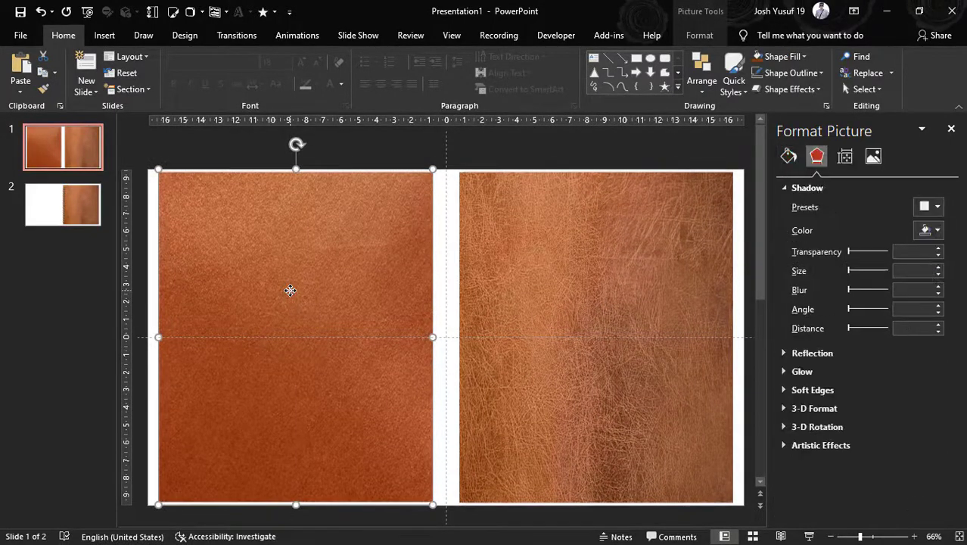
pyautogui.rightClick(257, 393)
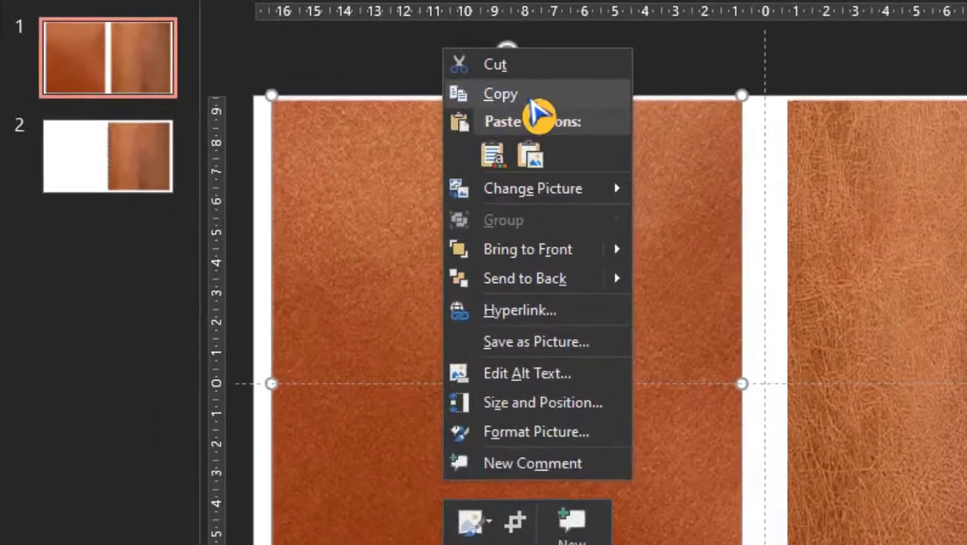
pyautogui.click(532, 97)
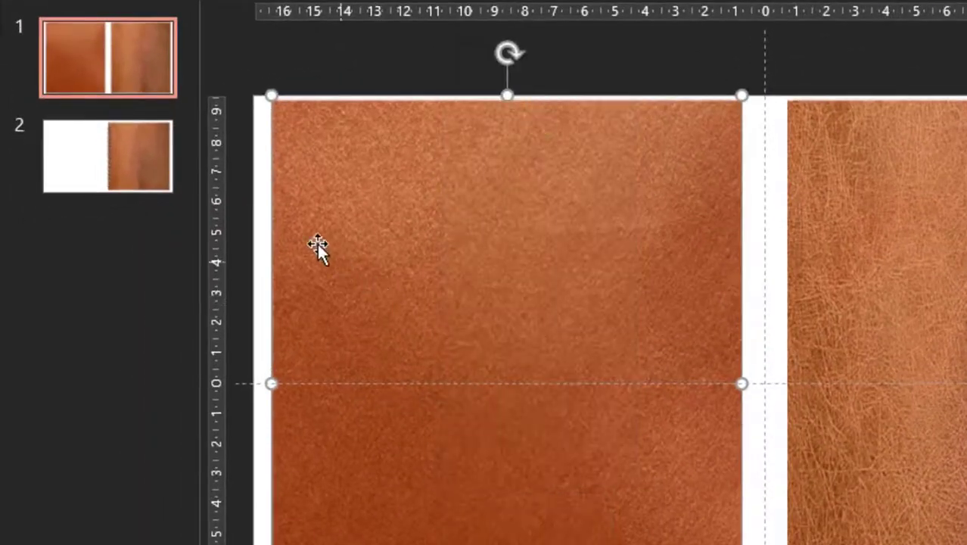
# Duplicate slide 2 as slide 3 and refill its notebook page with the copied orange leather
pyautogui.click(166, 180)
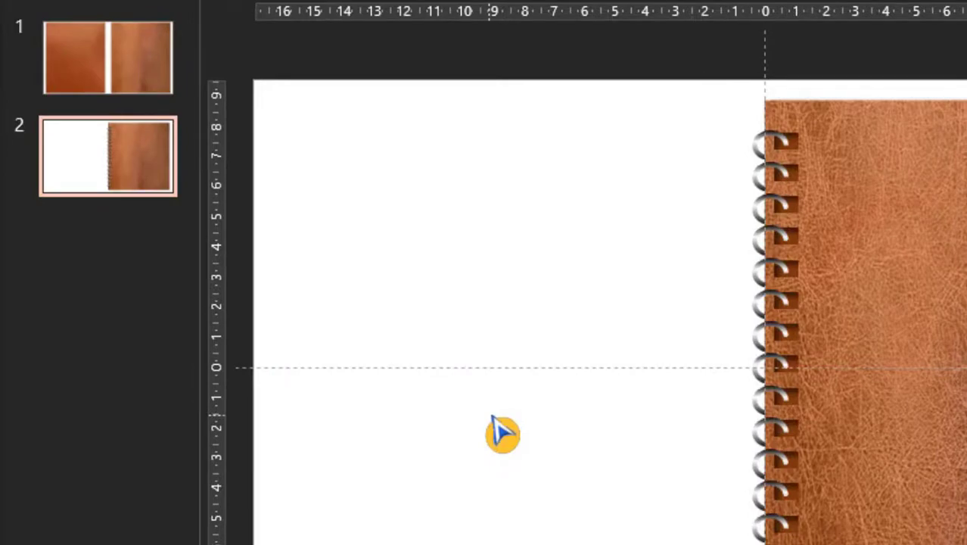
pyautogui.hotkey('ctrl', 'v')
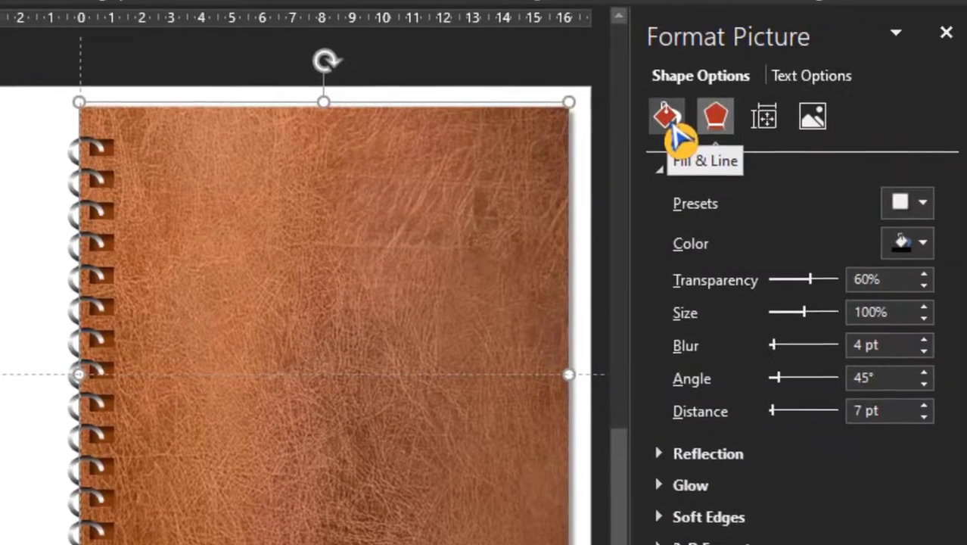
pyautogui.click(674, 135)
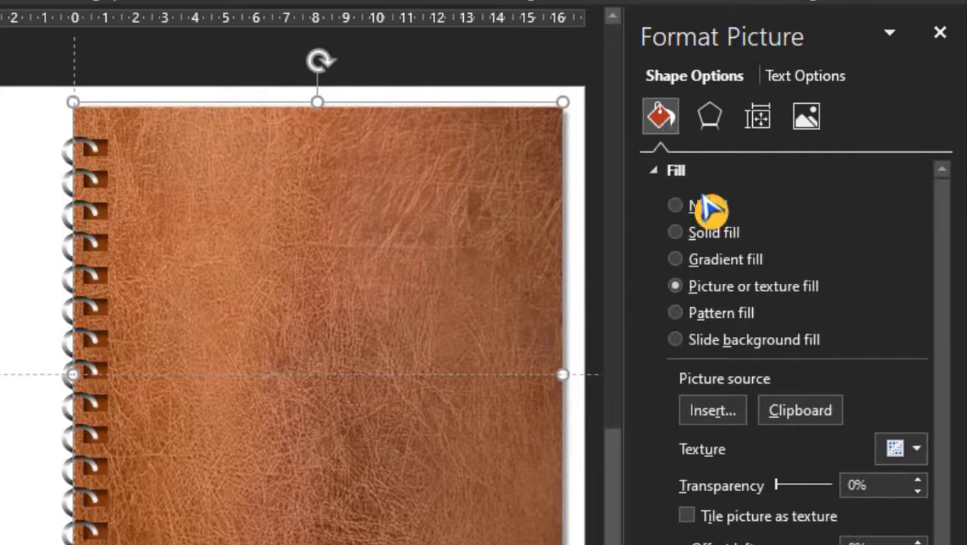
pyautogui.click(803, 413)
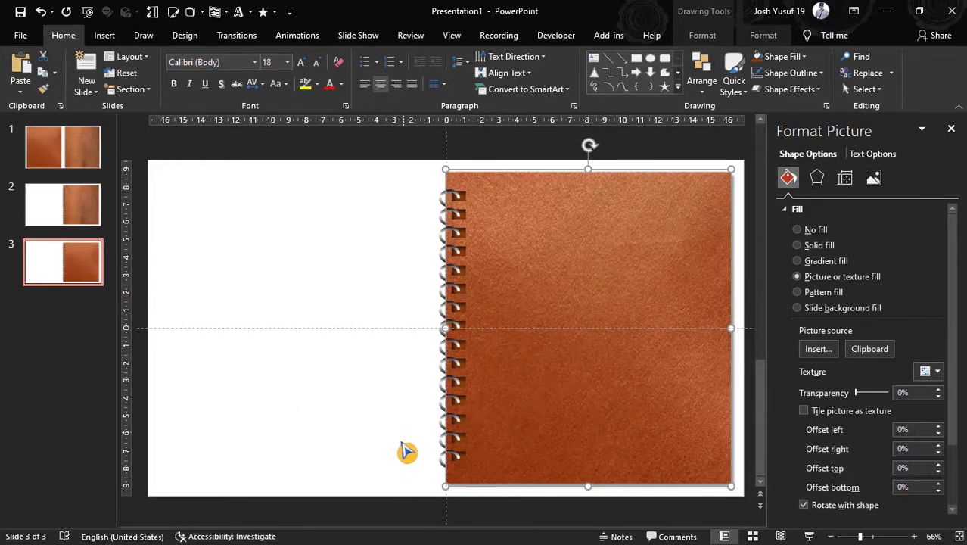
pyautogui.moveTo(397, 505)
pyautogui.mouseDown()
pyautogui.moveTo(524, 334)
pyautogui.moveTo(532, 210)
pyautogui.mouseUp()
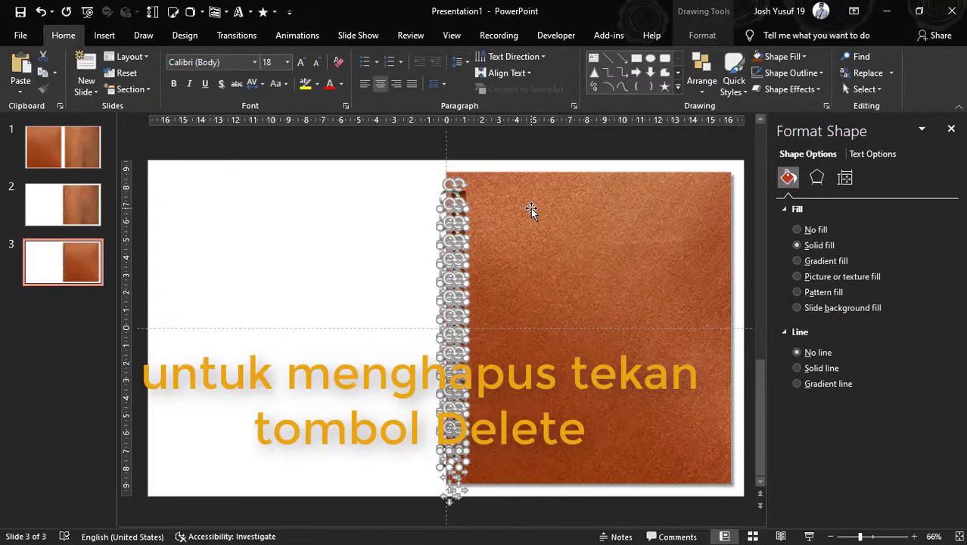
# Delete the extra spiral rings and nudge the orange page picture left
pyautogui.press('Delete')
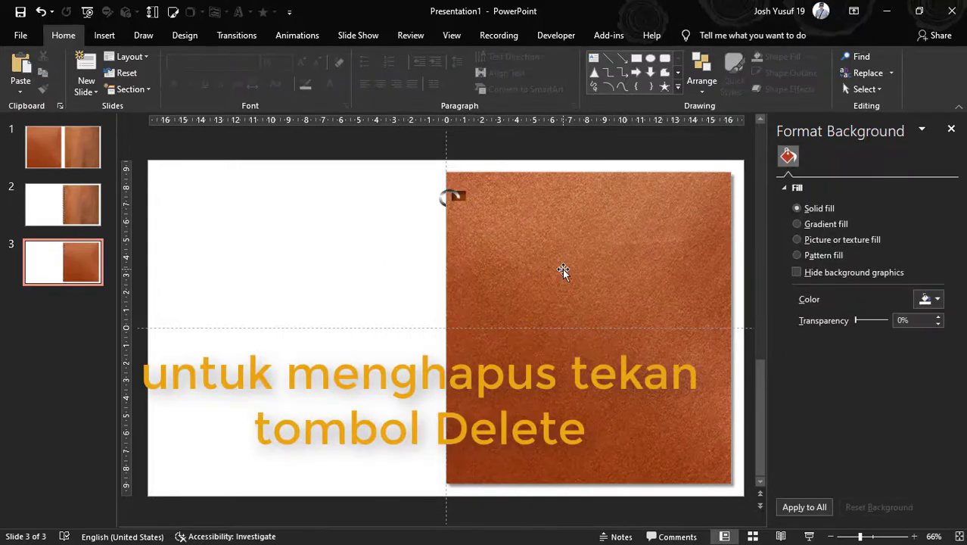
pyautogui.click(563, 270)
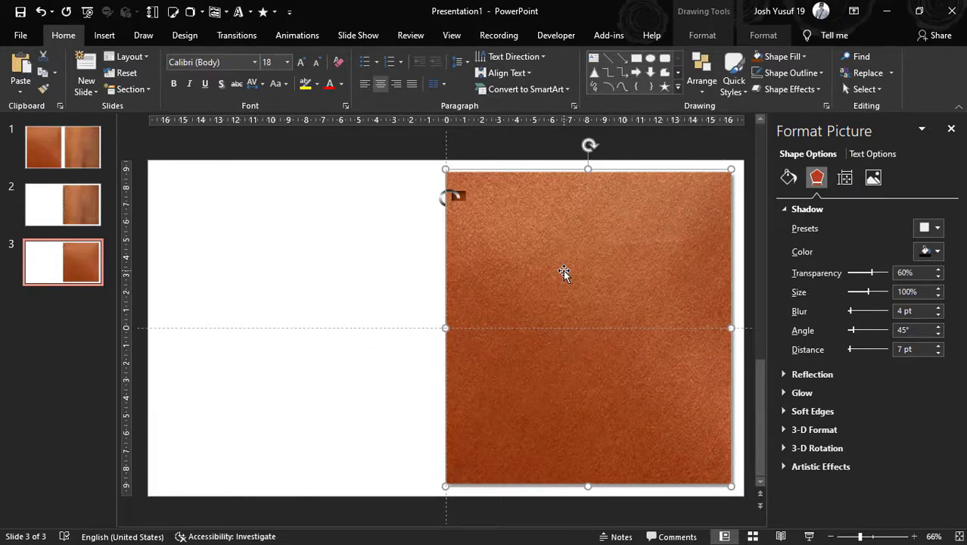
pyautogui.moveTo(563, 271)
pyautogui.mouseDown()
pyautogui.moveTo(293, 254)
pyautogui.moveTo(266, 264)
pyautogui.mouseUp()
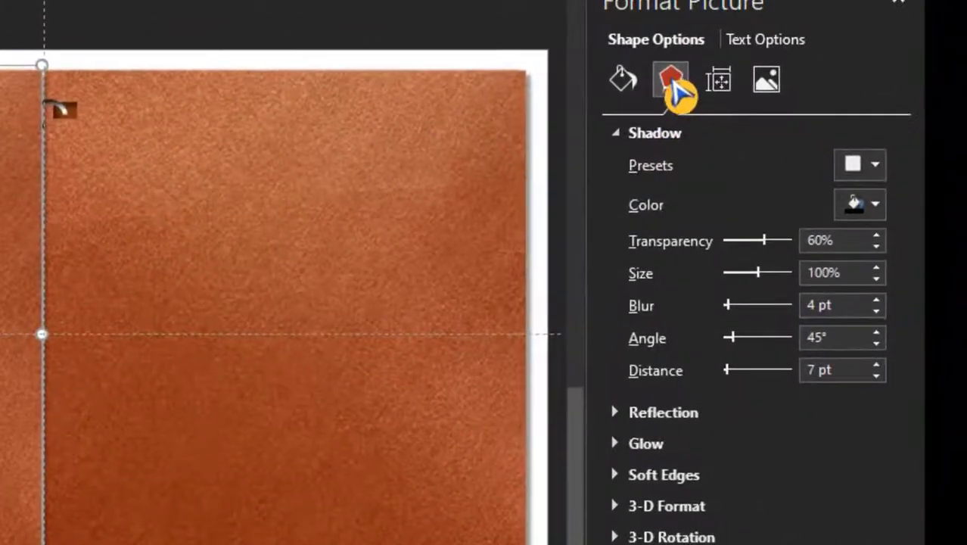
# Give the orange page an Offset: Bottom Left shadow (135°, 7 pt distance)
pyautogui.click(875, 165)
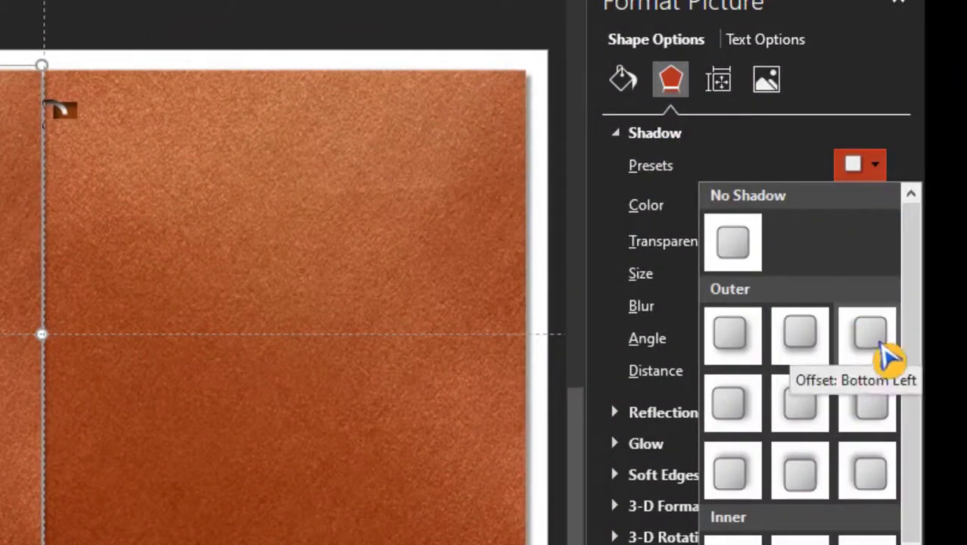
pyautogui.click(884, 356)
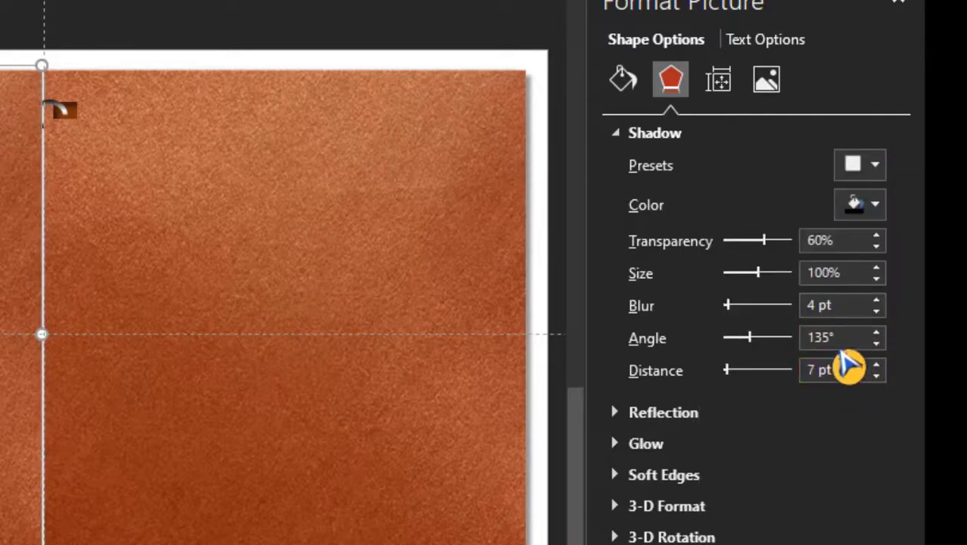
pyautogui.press('Escape')
pyautogui.click(73, 117)
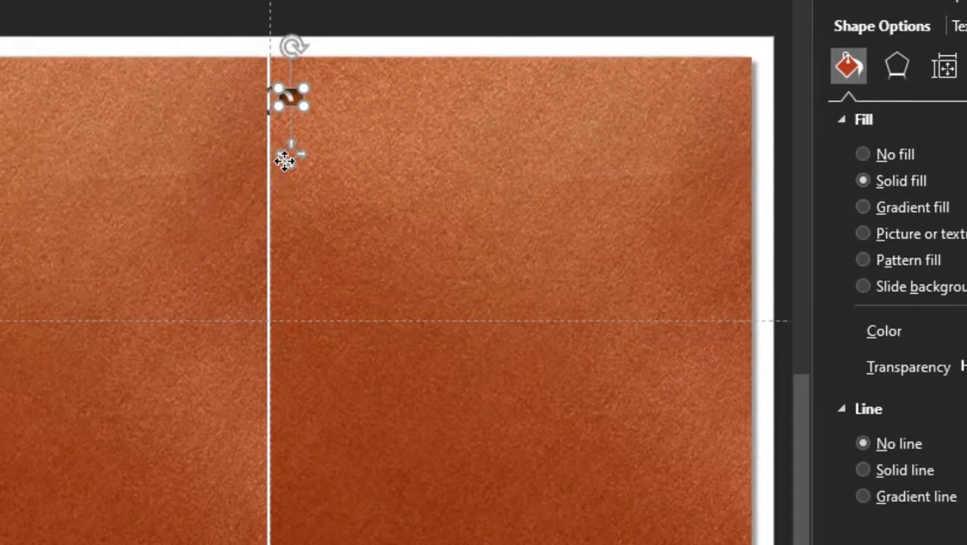
# Copy the ring to the left of the page edge and give the copy an inner shadow
pyautogui.moveTo(284, 159); pyautogui.dragTo(207, 168)
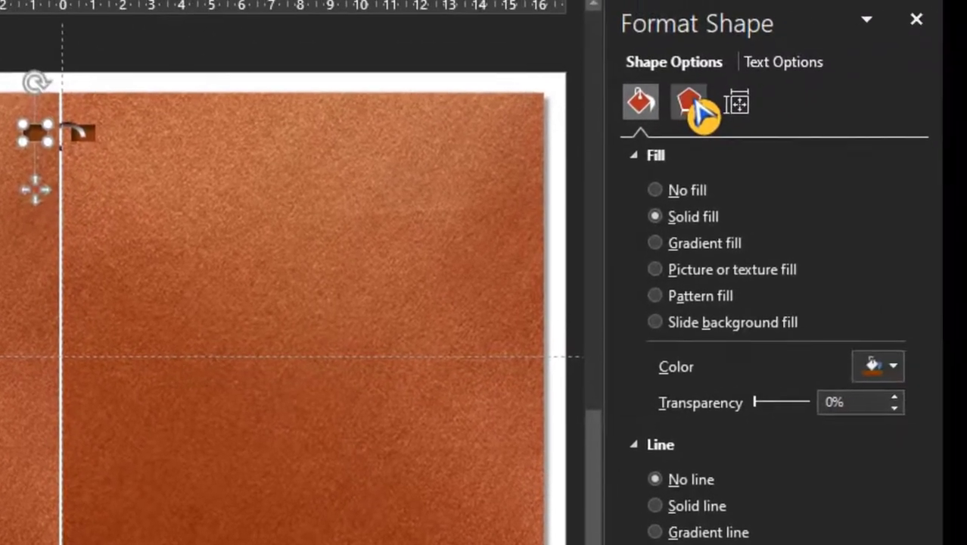
pyautogui.click(672, 108)
pyautogui.click(877, 196)
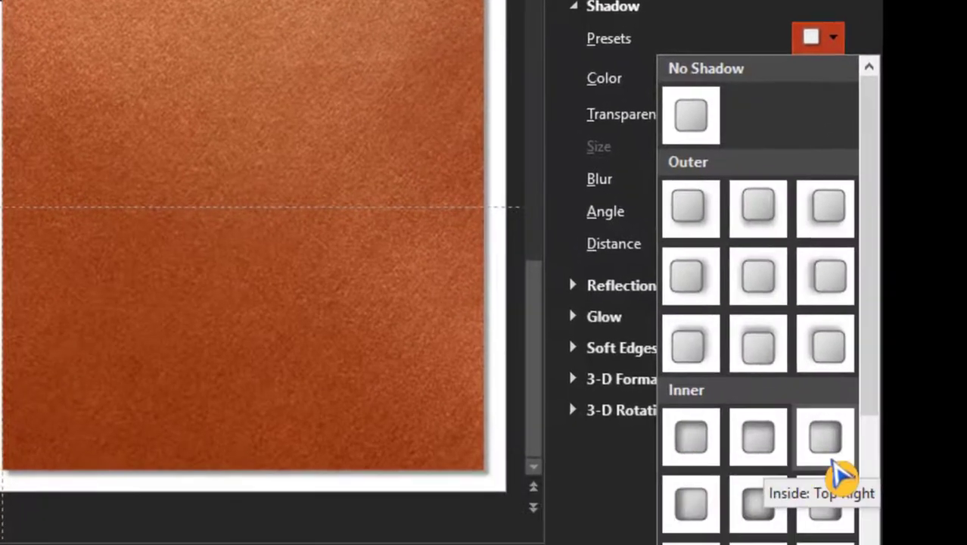
pyautogui.click(841, 467)
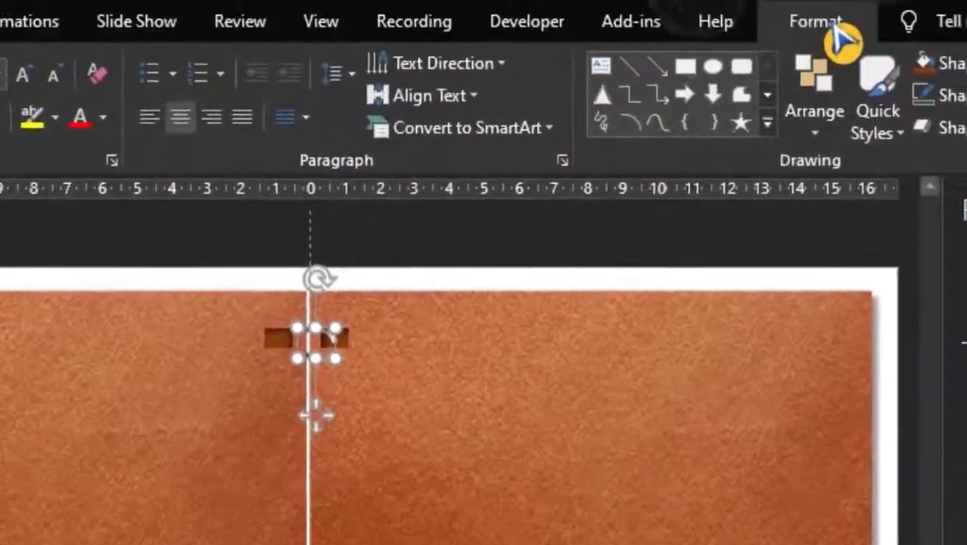
# Bring the silver arc to the front of all other objects
pyautogui.click(715, 32)
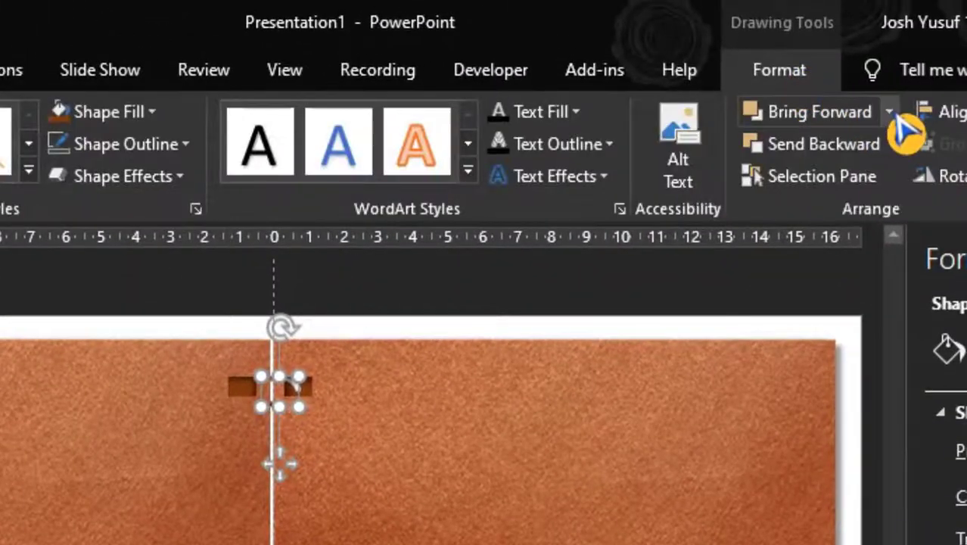
pyautogui.click(890, 113)
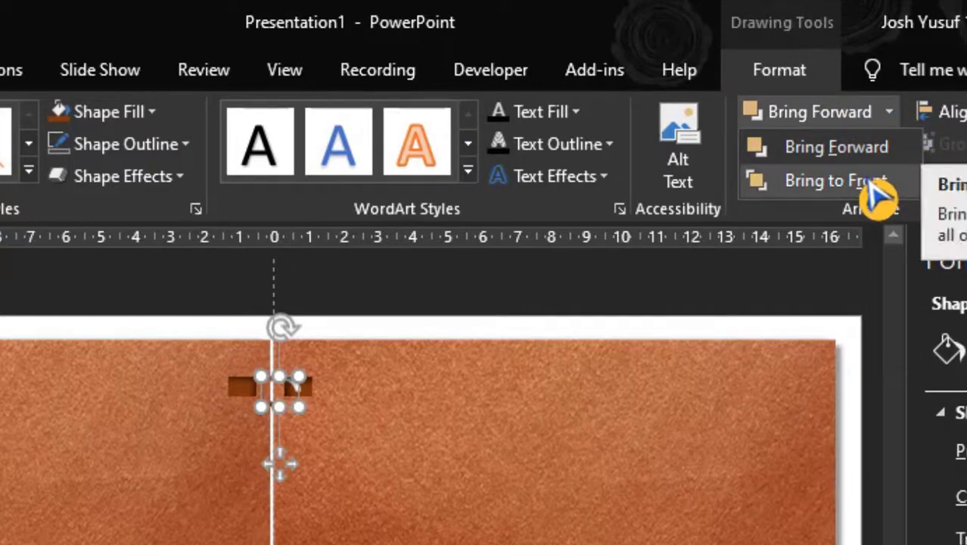
pyautogui.click(836, 182)
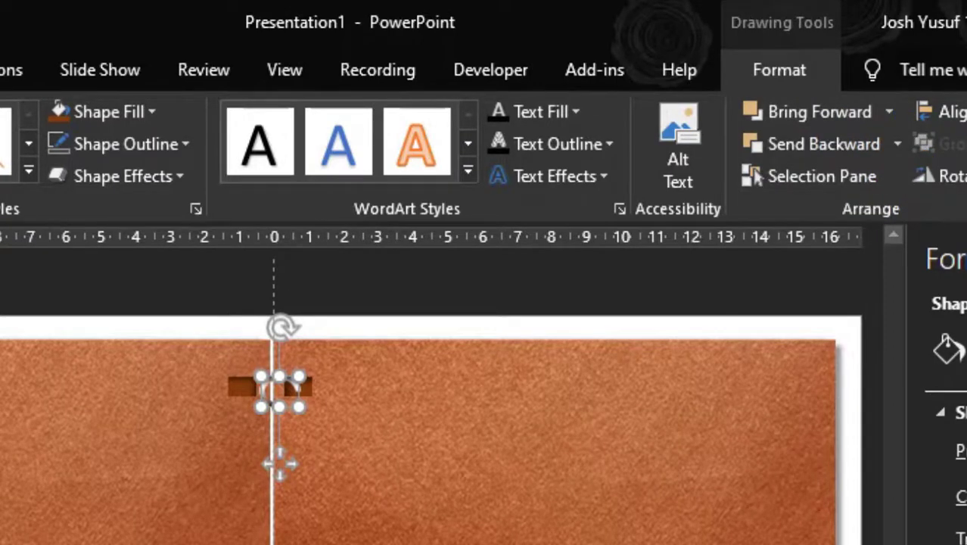
# Move and enlarge the arc so it spans both dark slots at the spine
pyautogui.keyDown('ctrl'); pyautogui.scroll(5, 280, 464); pyautogui.keyUp('ctrl')
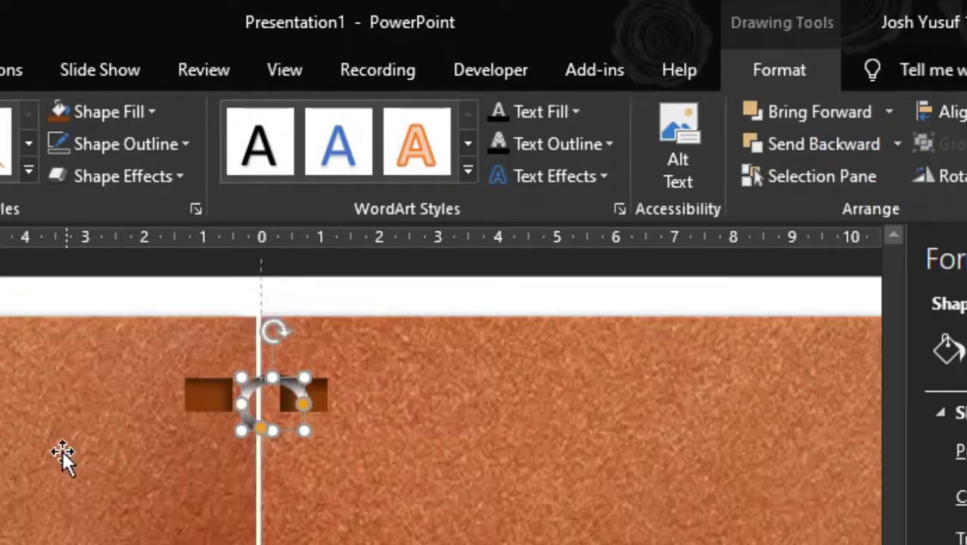
pyautogui.click(242, 435)
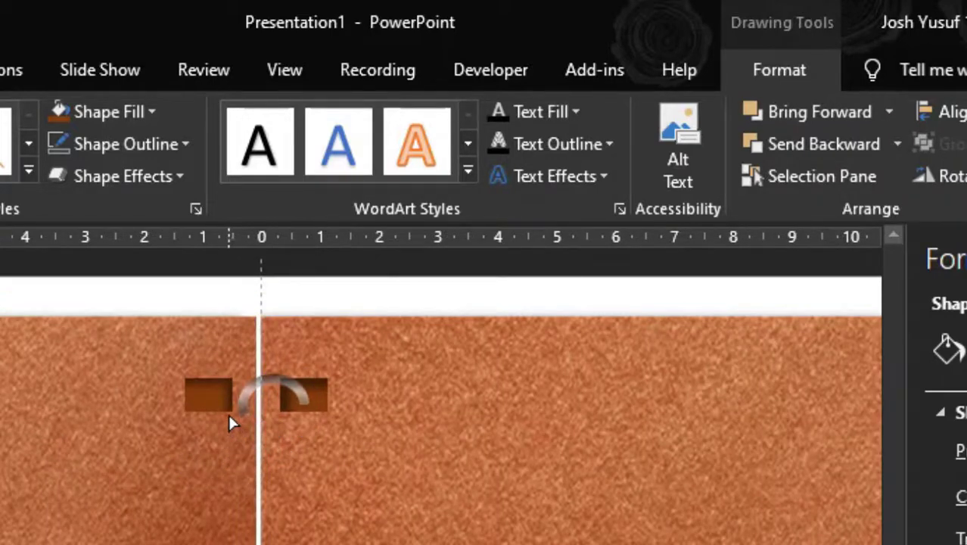
pyautogui.click(238, 400)
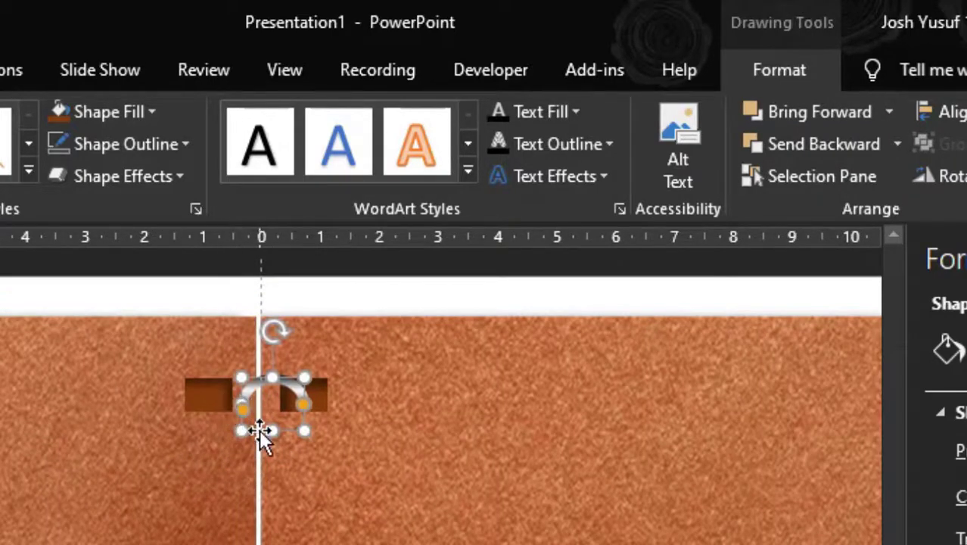
pyautogui.moveTo(249, 430); pyautogui.dragTo(232, 421)
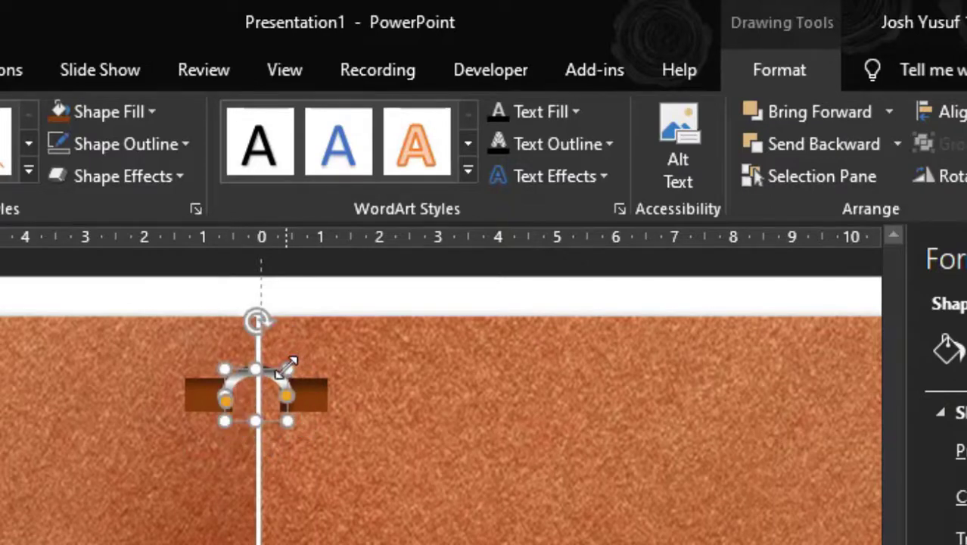
pyautogui.press('Escape')
pyautogui.moveTo(297, 368); pyautogui.dragTo(301, 370)
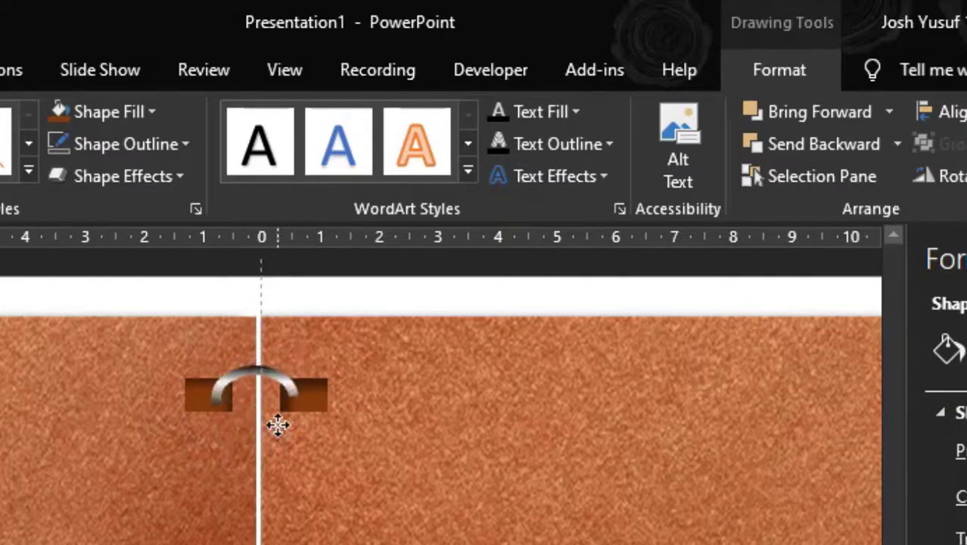
pyautogui.click(277, 424)
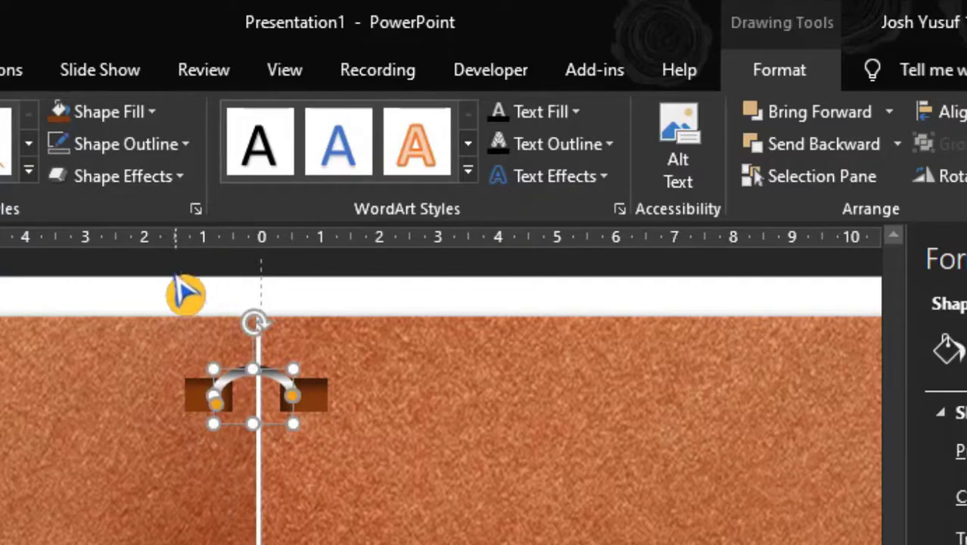
pyautogui.click(151, 314)
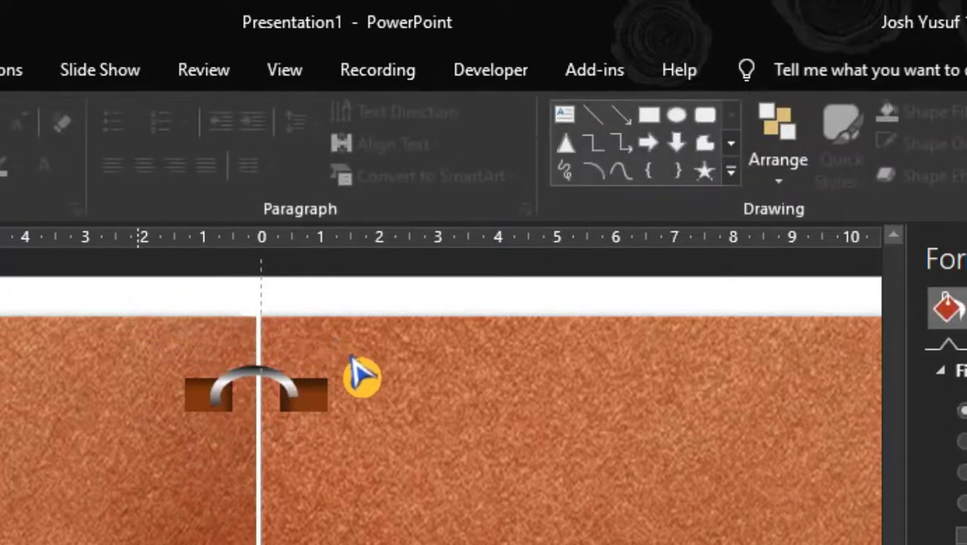
# Copy the arc and its two slots down the spine, repeating with Ctrl+D six times, then fit the slide
pyautogui.moveTo(137, 295); pyautogui.dragTo(381, 484)
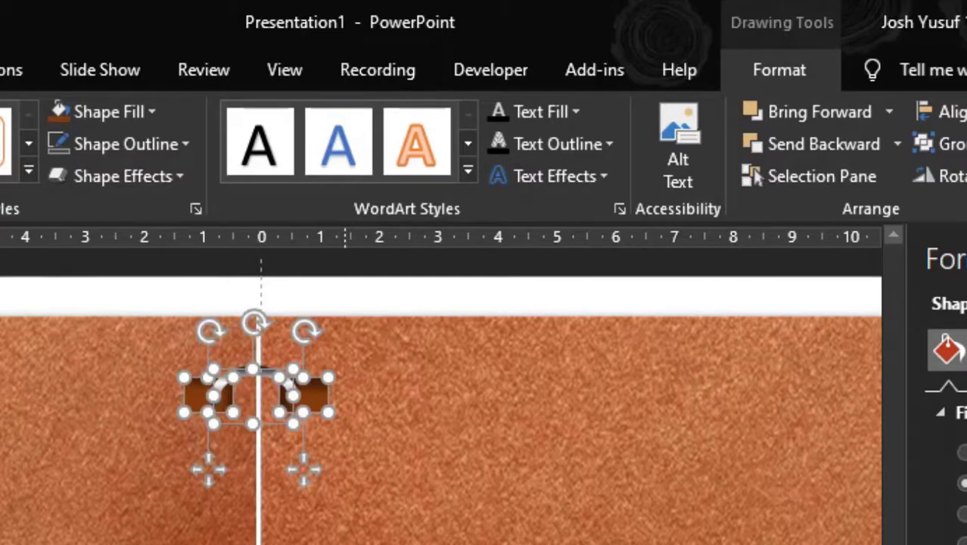
pyautogui.moveTo(304, 469); pyautogui.dragTo(303, 528)
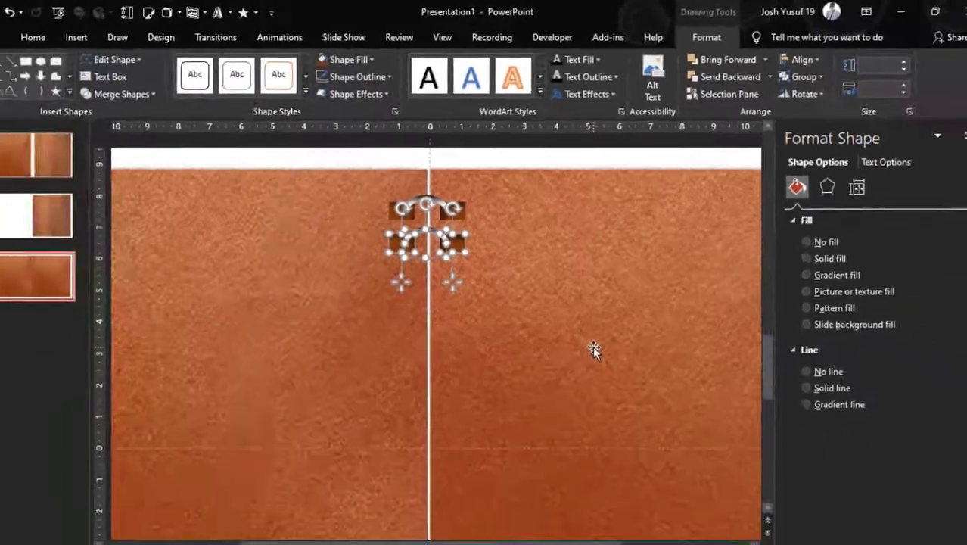
pyautogui.hotkey('ctrl', 'd')
pyautogui.hotkey('ctrl', 'd')
pyautogui.hotkey('ctrl', 'd')
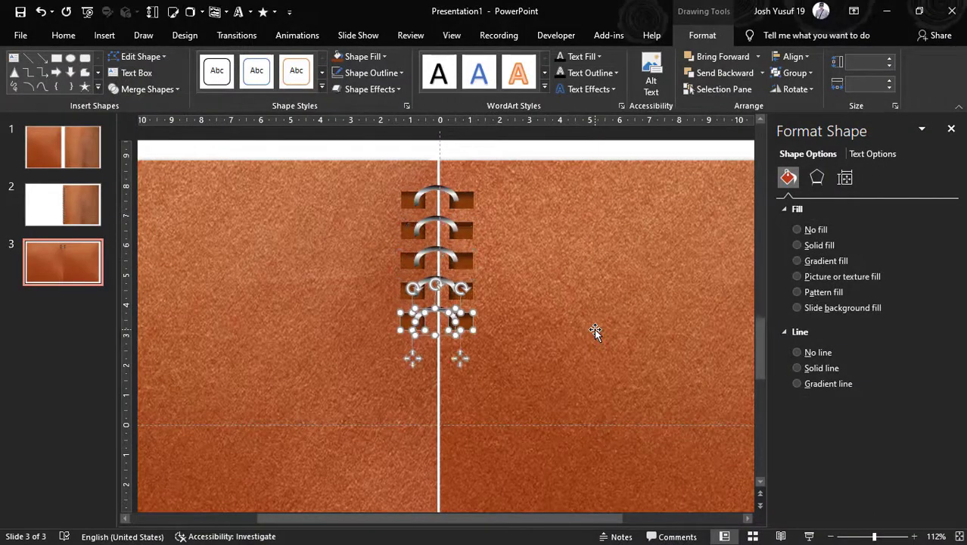
pyautogui.hotkey('ctrl', 'd')
pyautogui.hotkey('ctrl', 'd')
pyautogui.hotkey('ctrl', 'd')
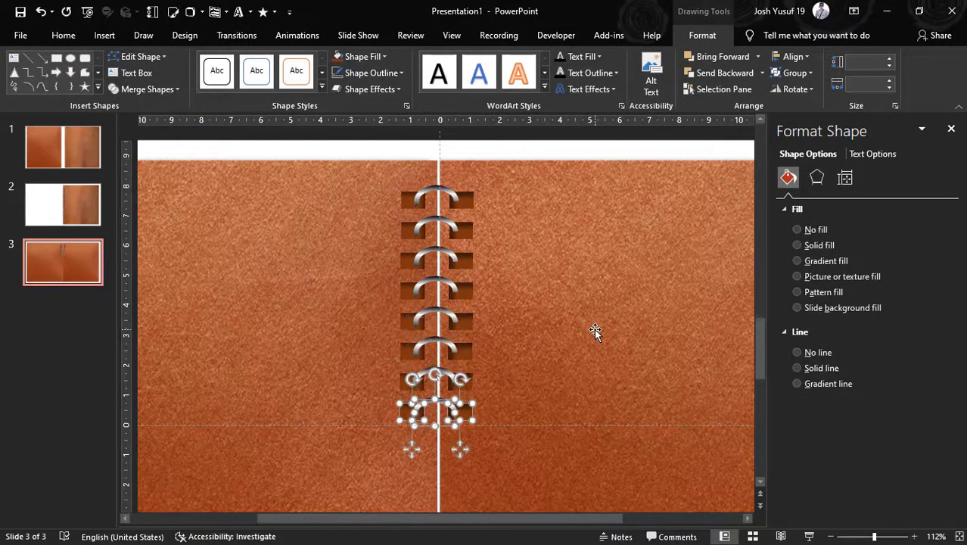
pyautogui.hotkey('ctrl', 'd')
pyautogui.hotkey('ctrl', 'd')
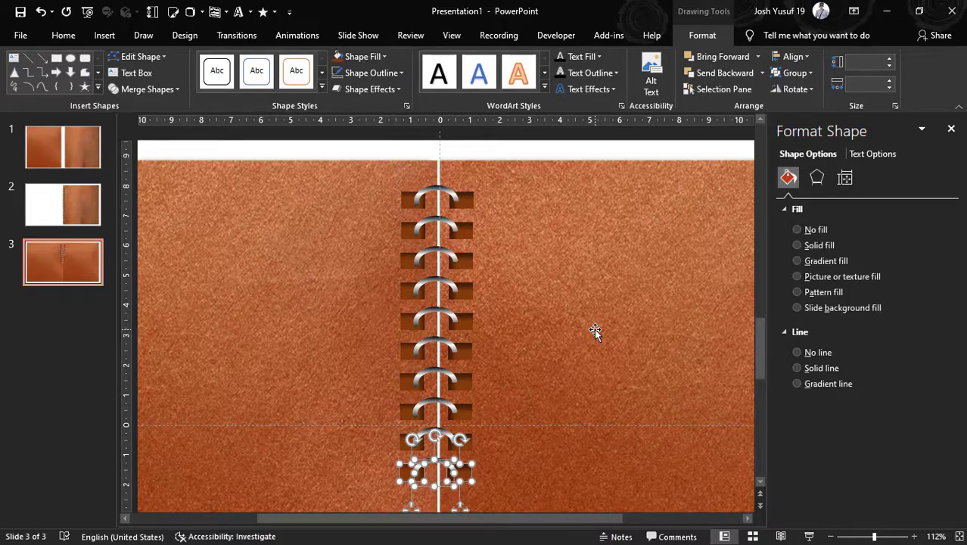
pyautogui.hotkey('ctrl', 'd')
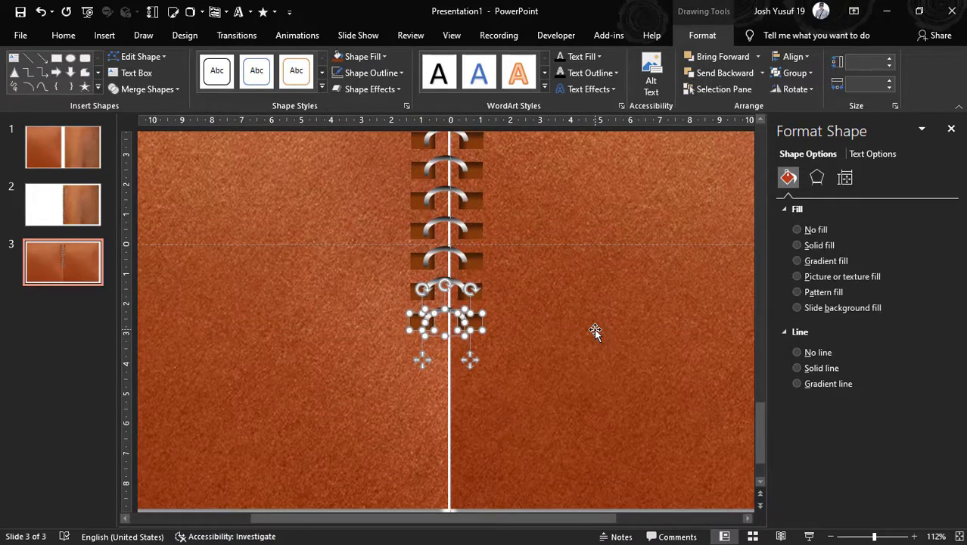
pyautogui.hotkey('ctrl', 'd')
pyautogui.hotkey('ctrl', 'd')
pyautogui.hotkey('ctrl', 'd')
pyautogui.hotkey('ctrl', 'd')
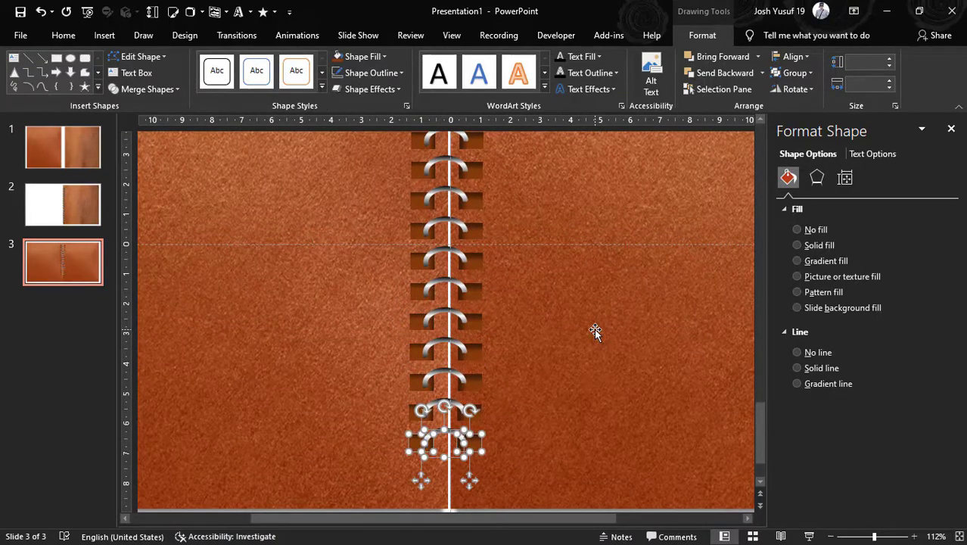
pyautogui.hotkey('ctrl', 'd')
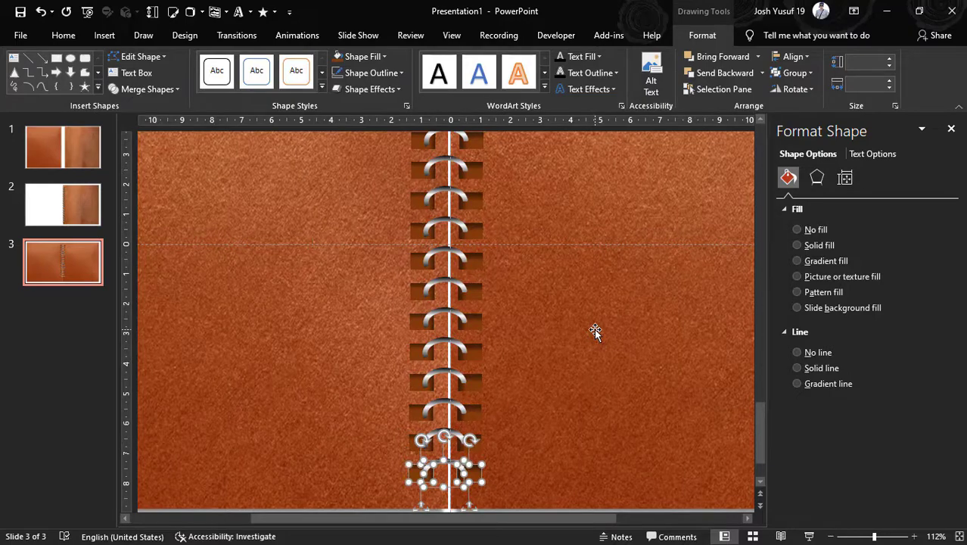
pyautogui.click(959, 535)
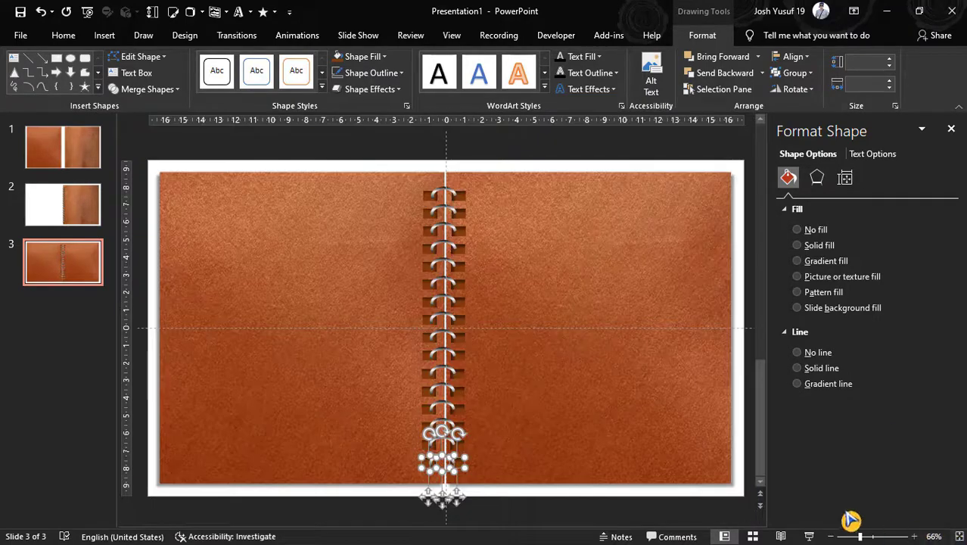
pyautogui.click(651, 156)
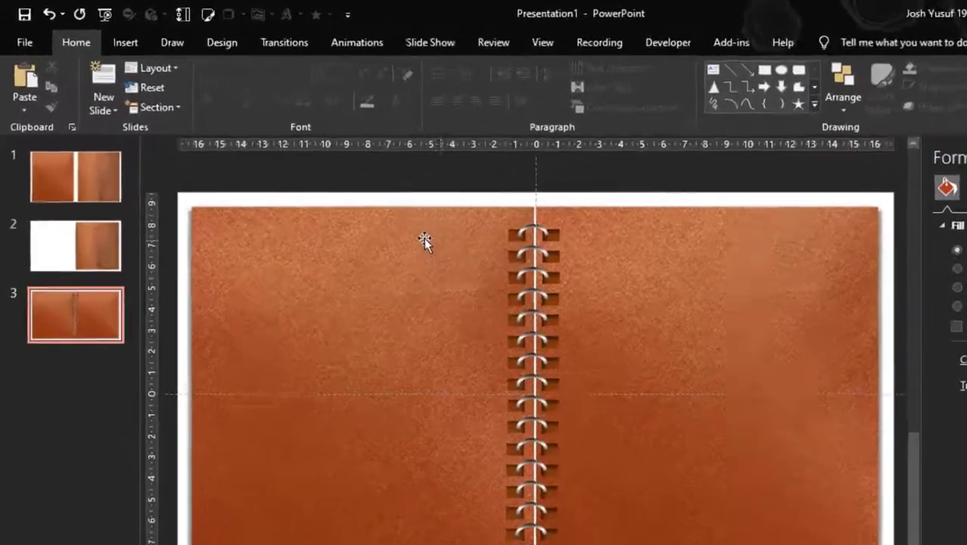
# Draw a rectangle covering the right leather page
pyautogui.click(104, 35)
pyautogui.click(356, 146)
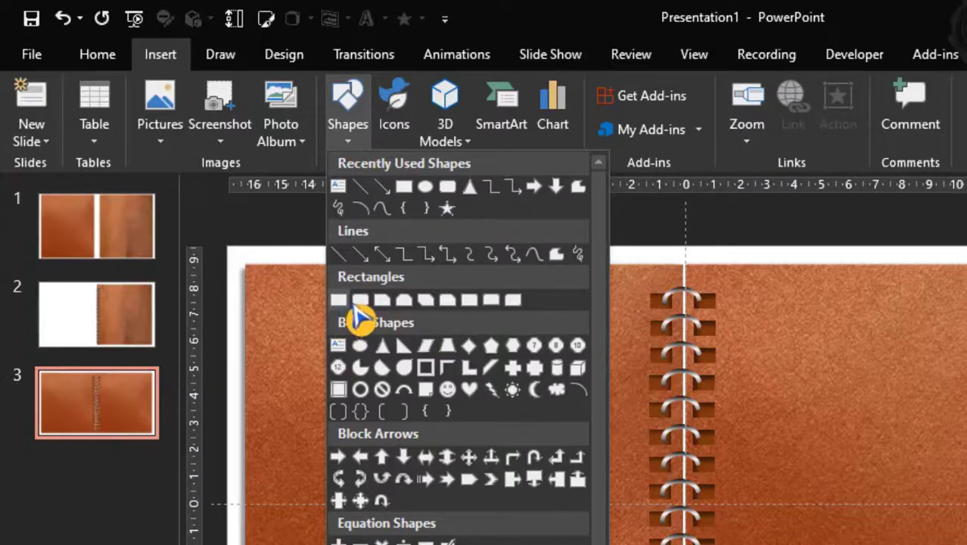
pyautogui.click(340, 301)
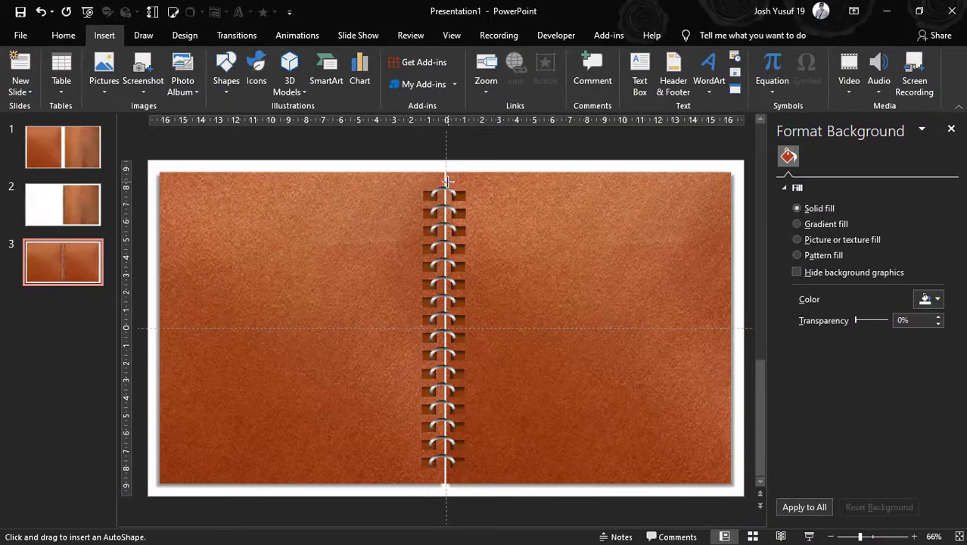
pyautogui.moveTo(454, 184)
pyautogui.mouseDown()
pyautogui.moveTo(704, 480)
pyautogui.moveTo(717, 479)
pyautogui.mouseUp()
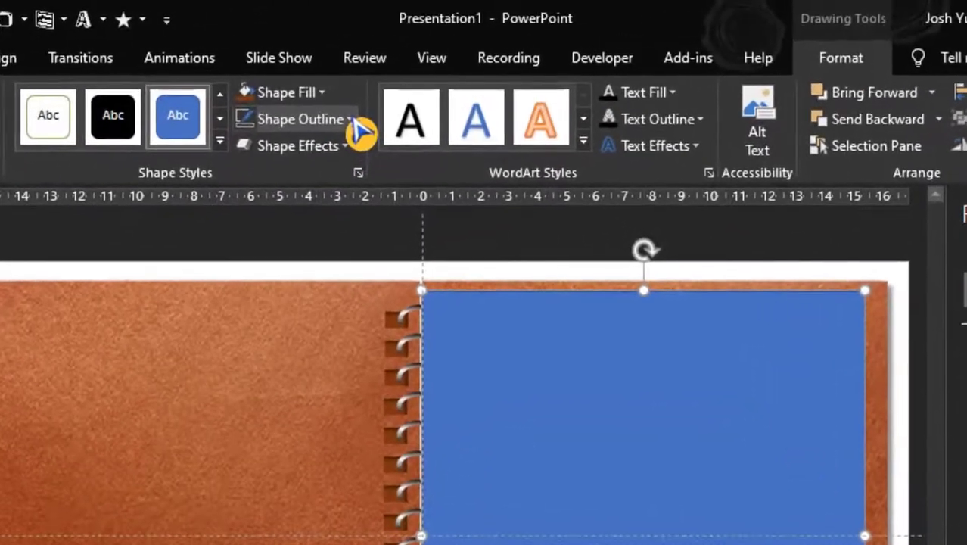
# Remove the rectangle's outline and fill it with Orange, Accent 2, Lighter 80%
pyautogui.click(401, 72)
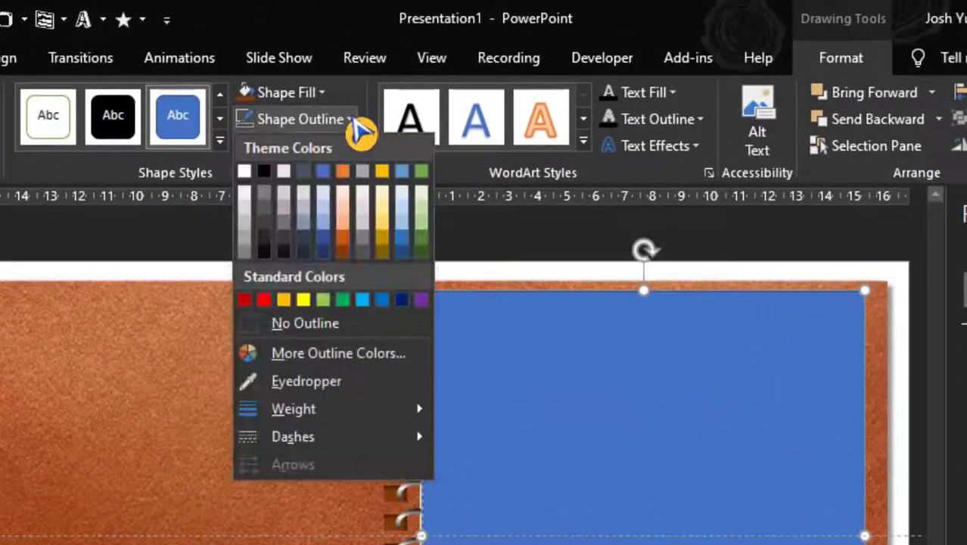
pyautogui.click(311, 330)
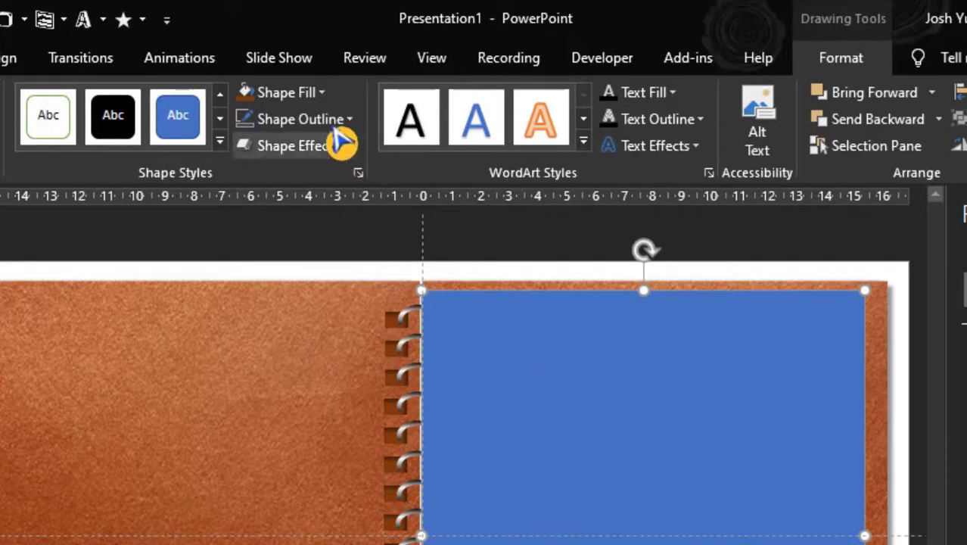
pyautogui.click(322, 94)
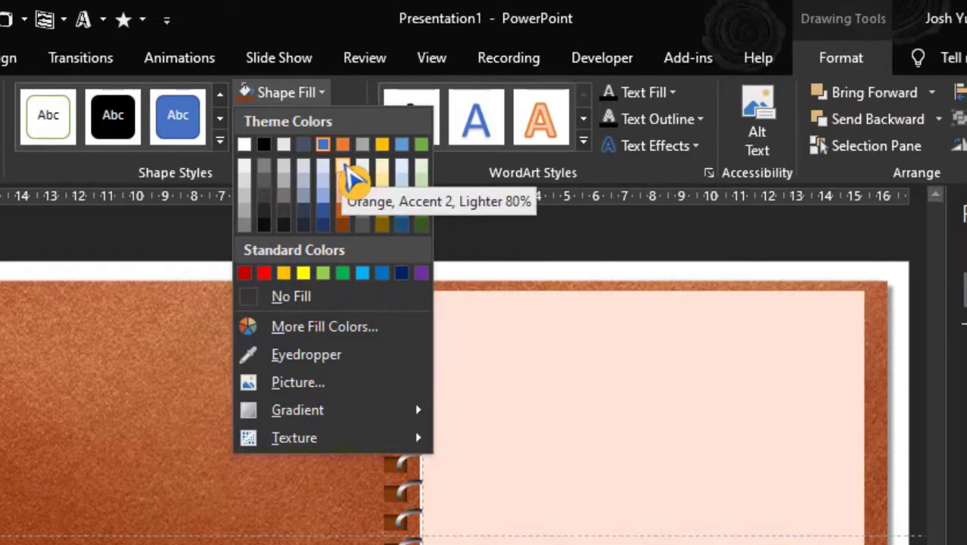
pyautogui.click(350, 178)
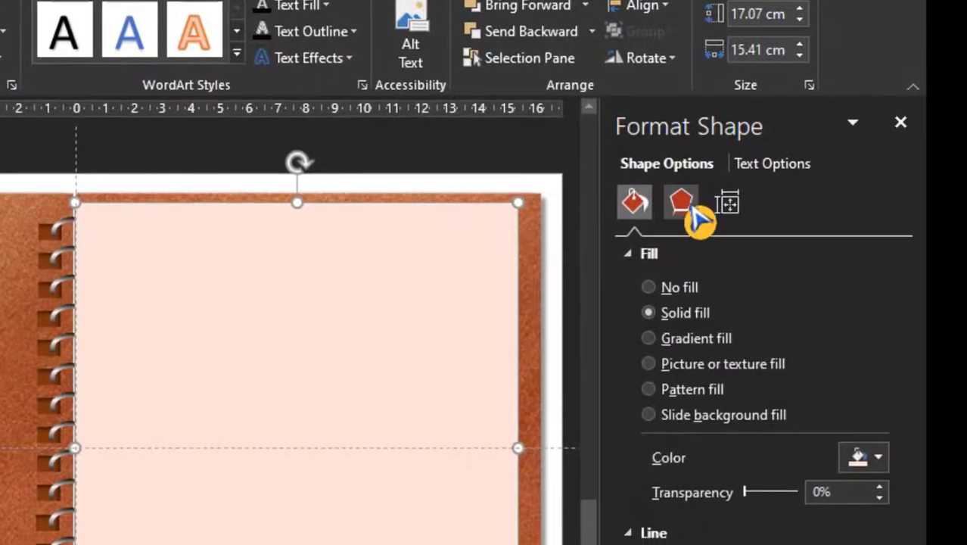
# Apply an outer offset shadow (45°, 4 pt blur, 7 pt distance) to the pale orange rectangle
pyautogui.click(695, 216)
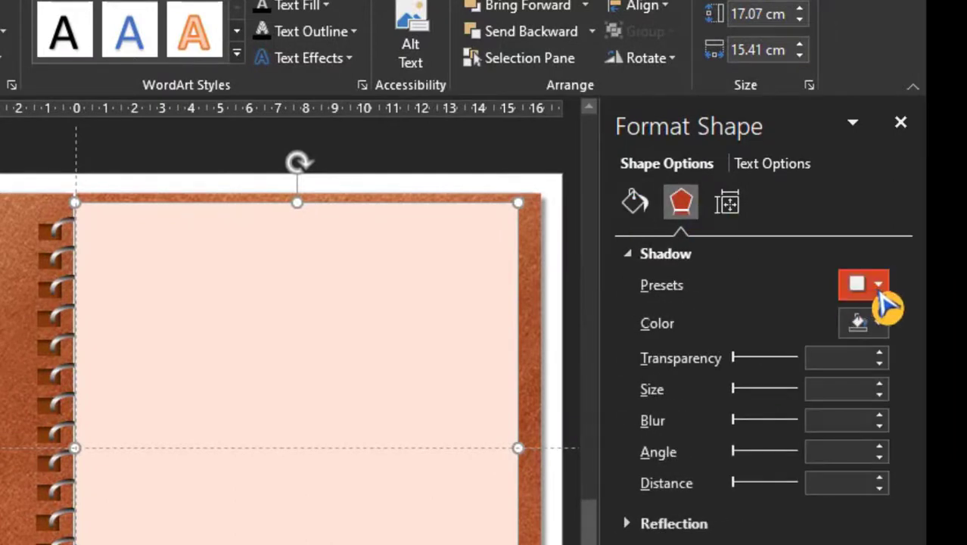
pyautogui.click(880, 293)
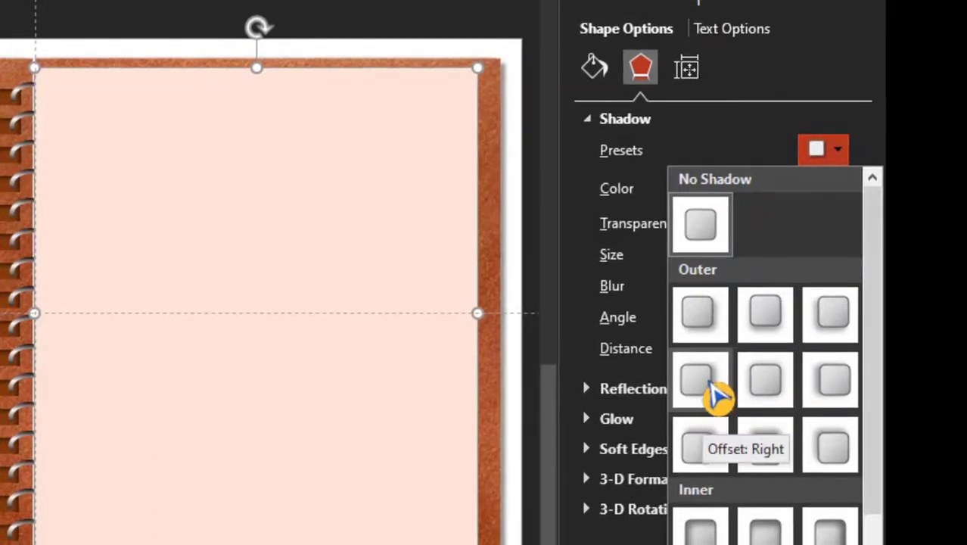
pyautogui.click(704, 327)
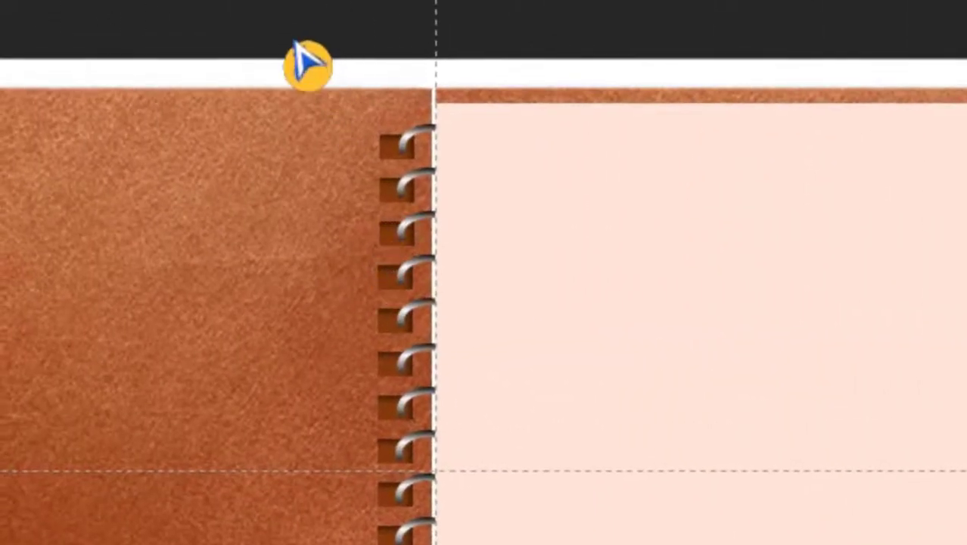
pyautogui.moveTo(307, 28); pyautogui.dragTo(489, 512)
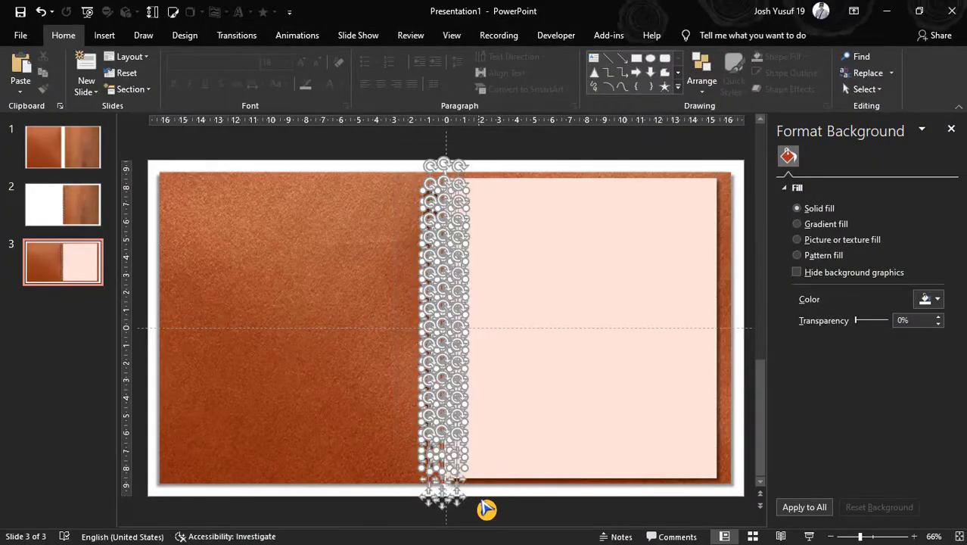
# Group the spiral ring shapes into one binding and bring it to front
pyautogui.click(641, 36)
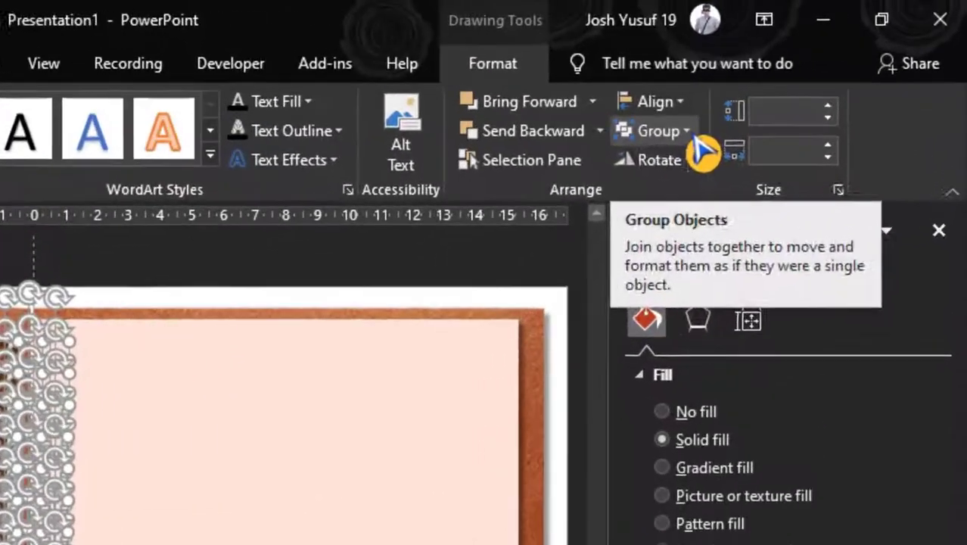
pyautogui.click(784, 98)
pyautogui.click(684, 171)
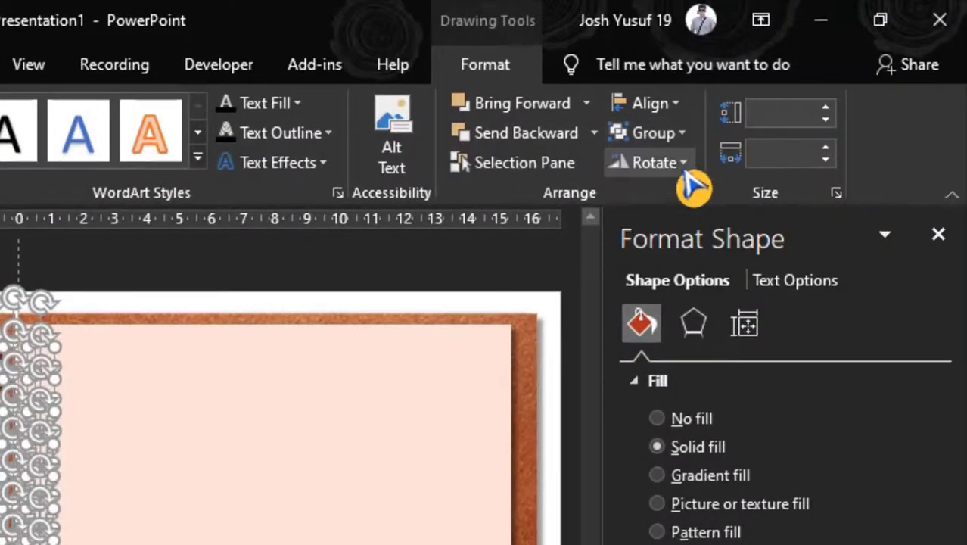
pyautogui.click(590, 106)
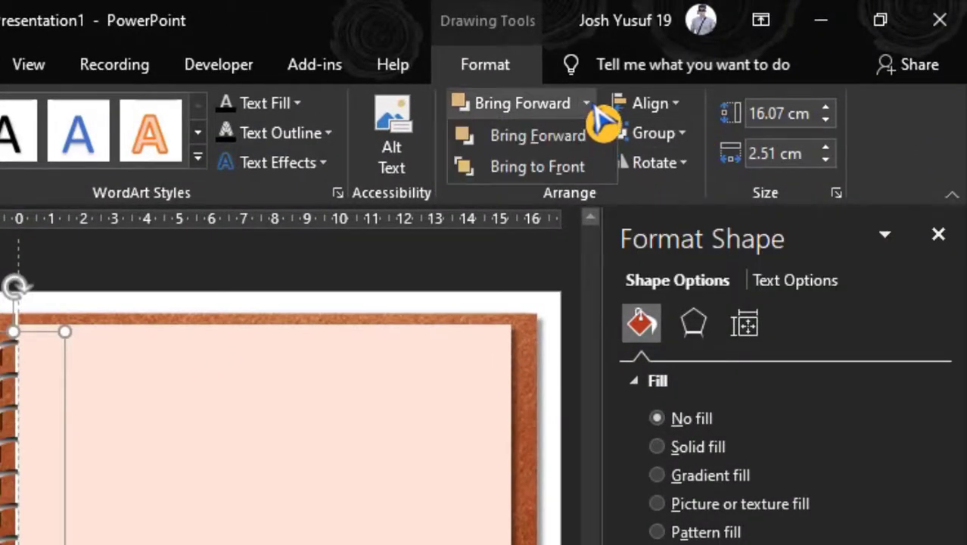
pyautogui.click(583, 178)
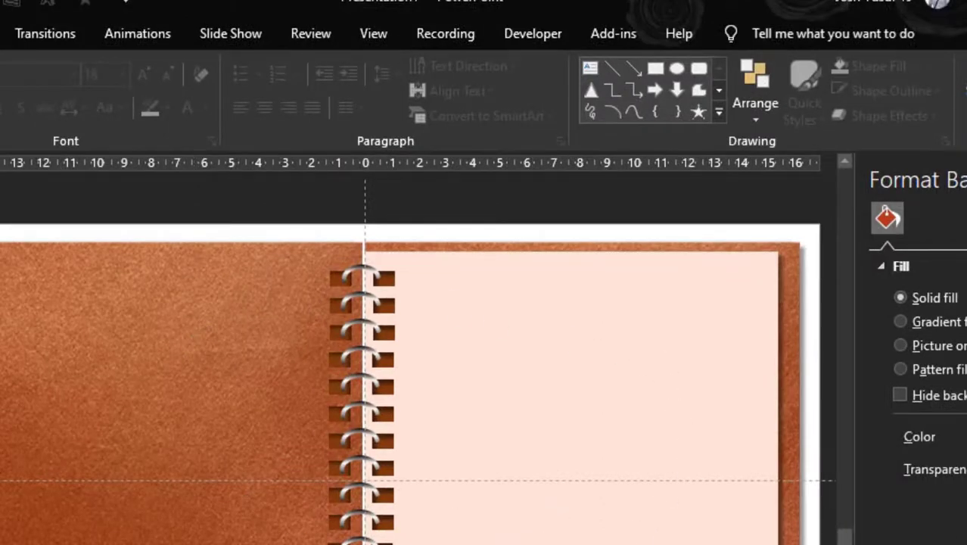
# Apply the Page Curl transition to slide 3
pyautogui.click(45, 34)
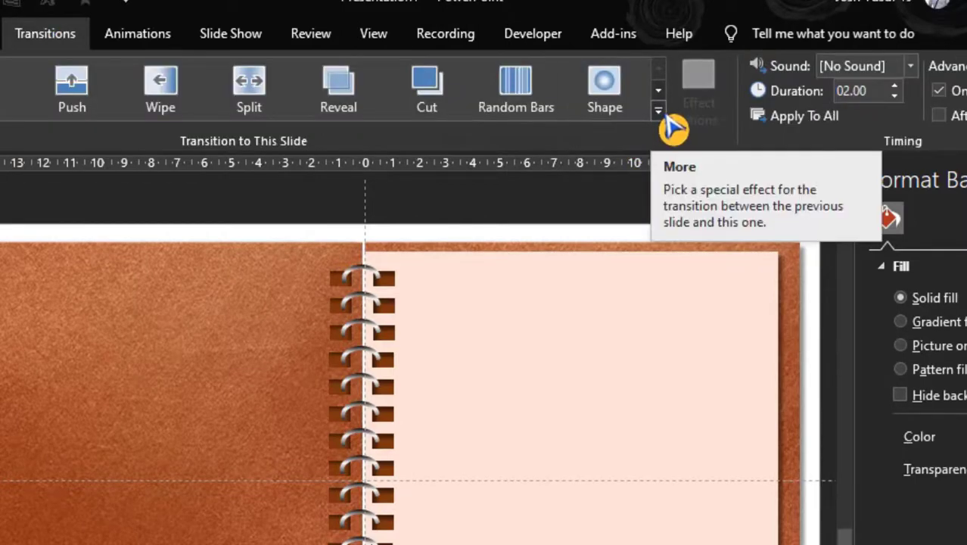
pyautogui.click(659, 113)
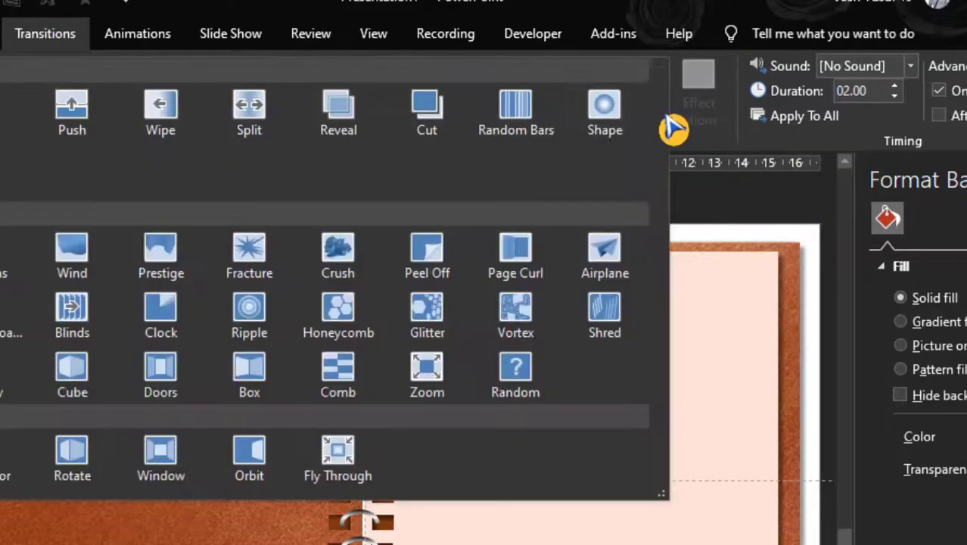
pyautogui.click(539, 290)
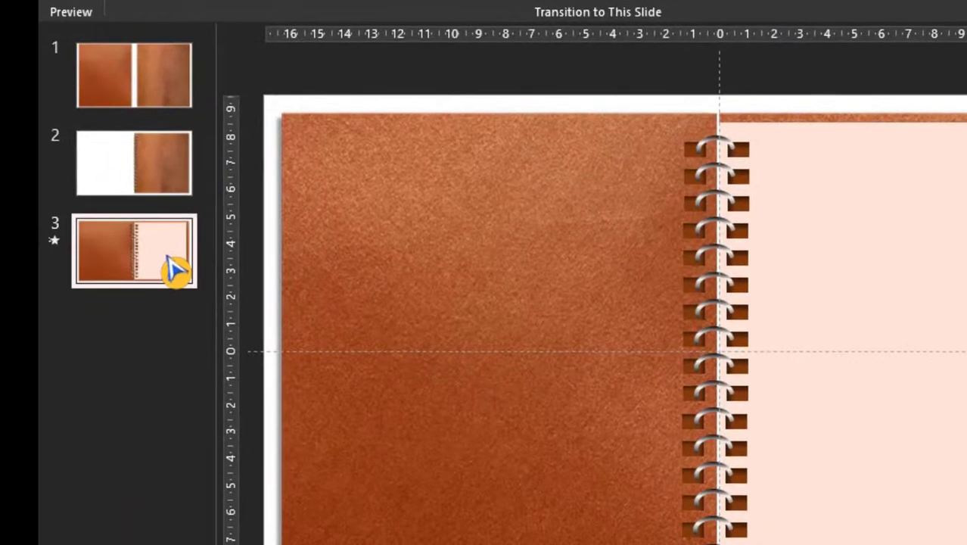
# Duplicate the slide and copy the cream right page over the left half
pyautogui.hotkey('ctrl', 'd')
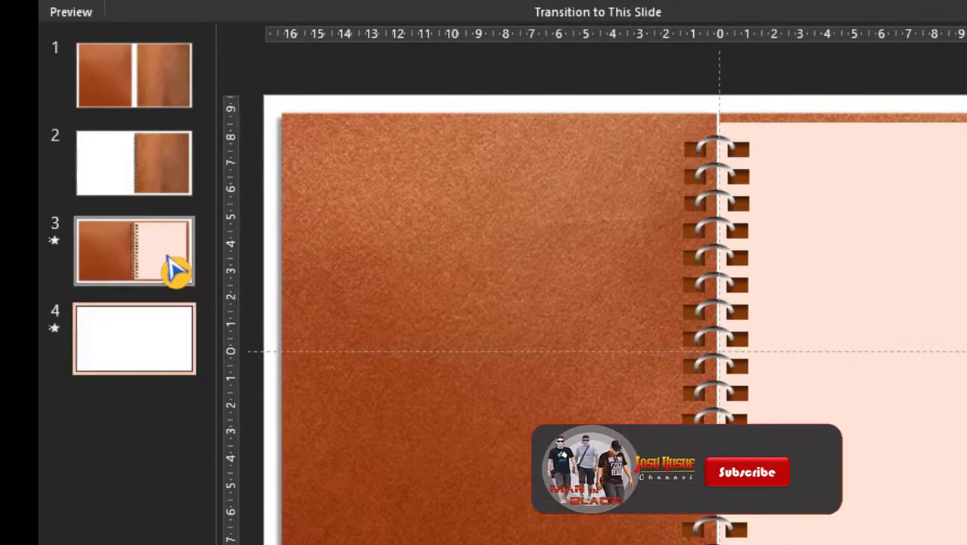
pyautogui.click(947, 360)
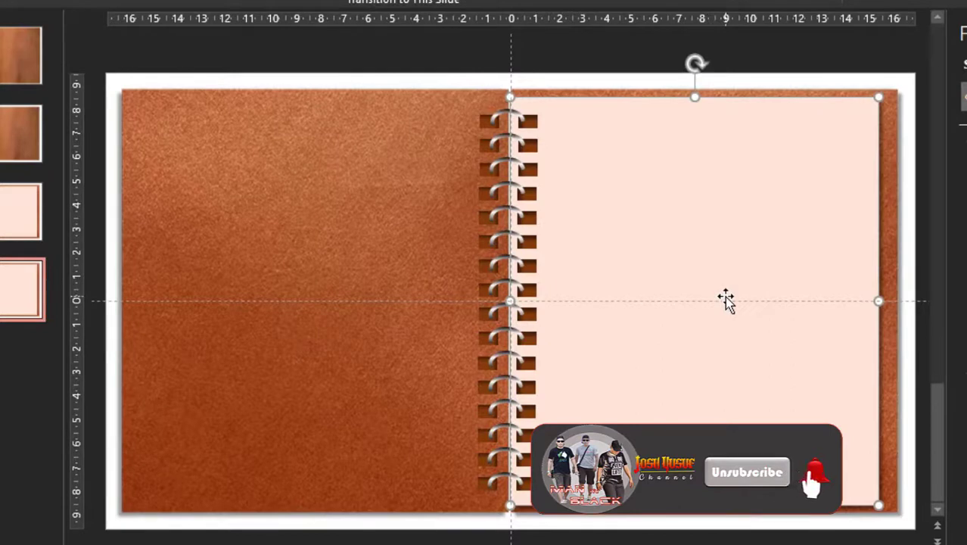
pyautogui.moveTo(725, 299)
pyautogui.mouseDown()
pyautogui.moveTo(356, 291)
pyautogui.moveTo(334, 303)
pyautogui.mouseUp()
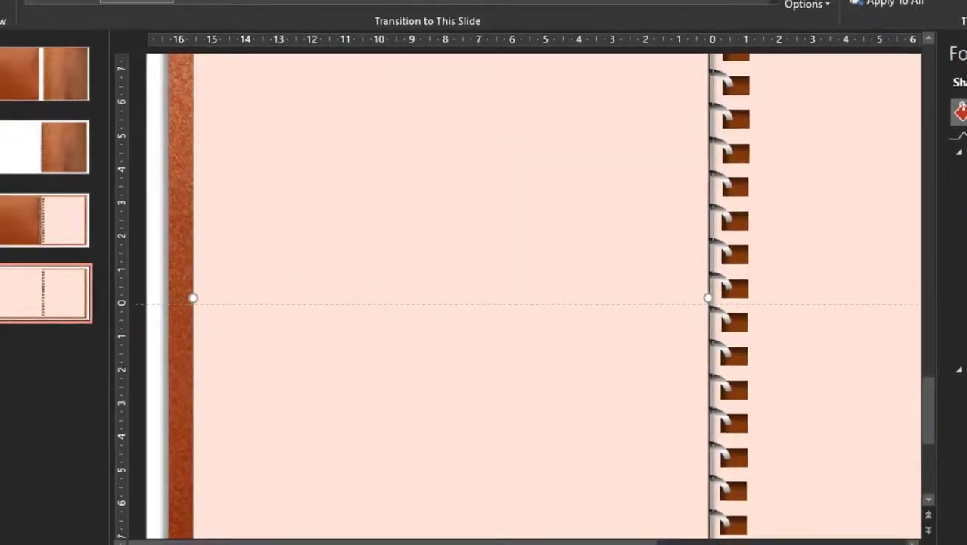
# Bring slide 4's spiral binding to front, above both cream pages
pyautogui.scroll(-3, 691, 281)
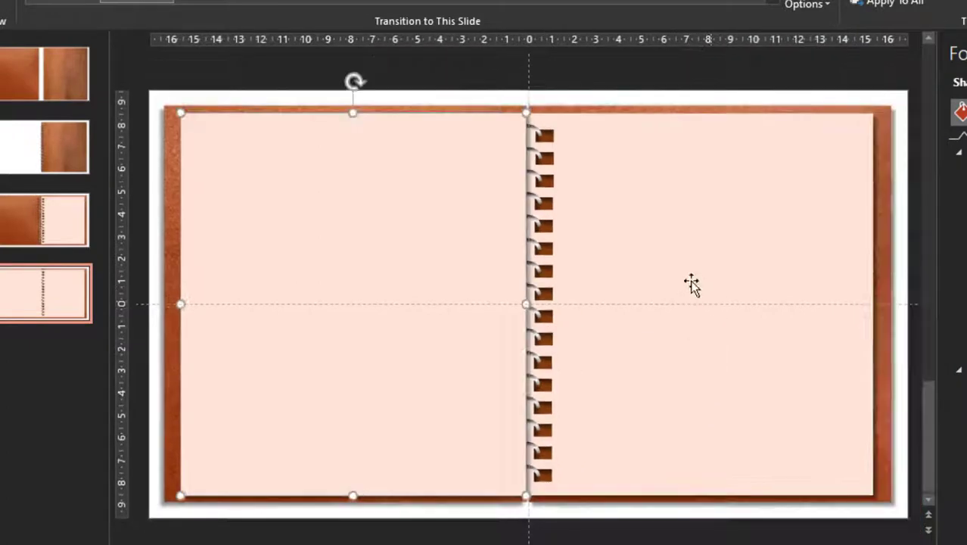
pyautogui.click(552, 256)
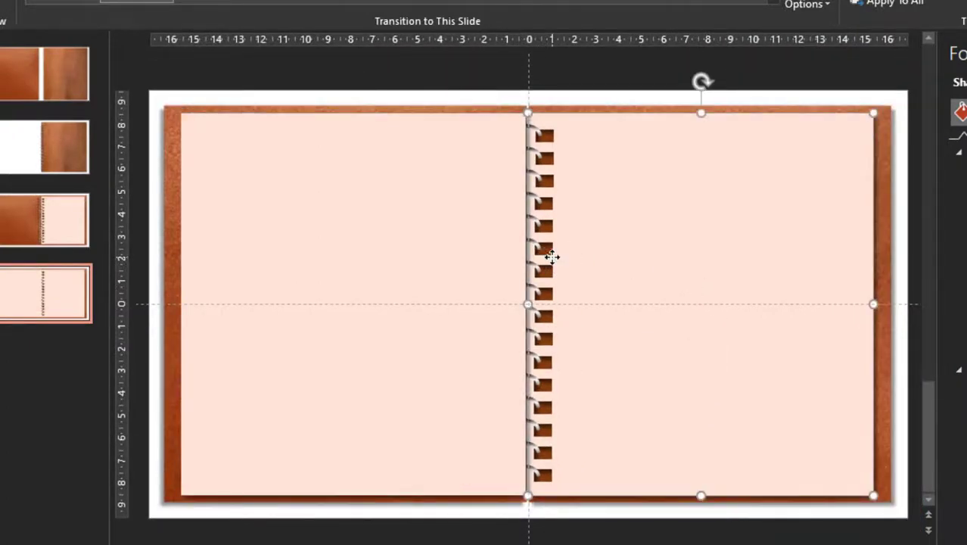
pyautogui.click(552, 257)
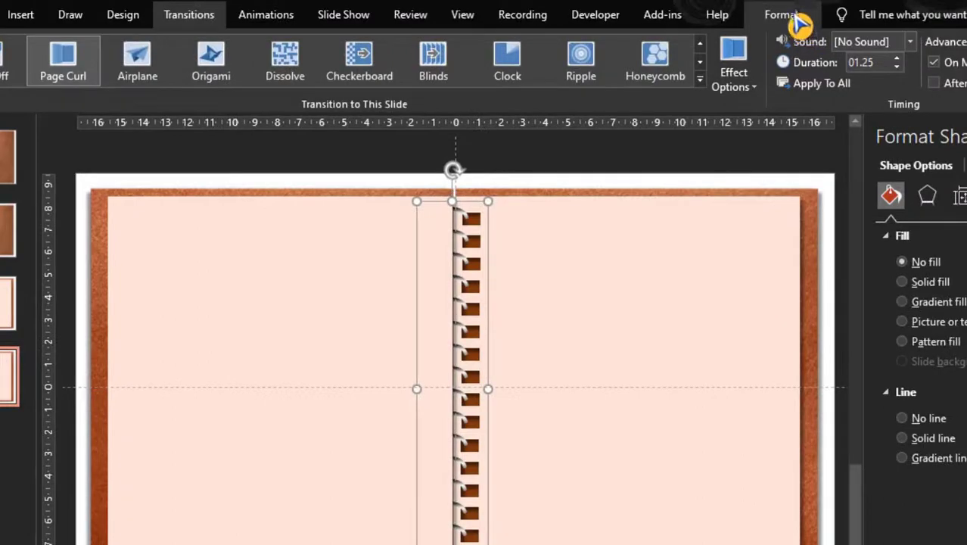
pyautogui.click(794, 16)
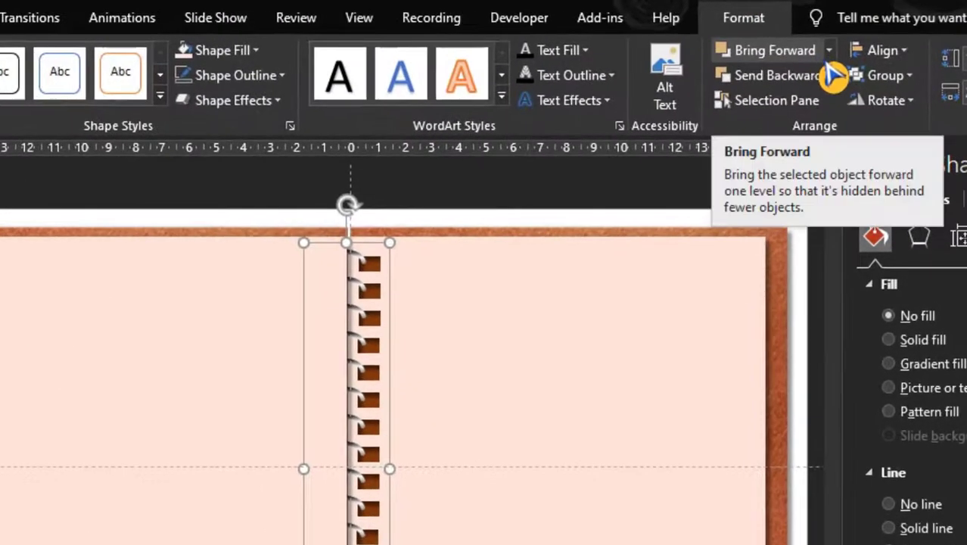
pyautogui.click(829, 52)
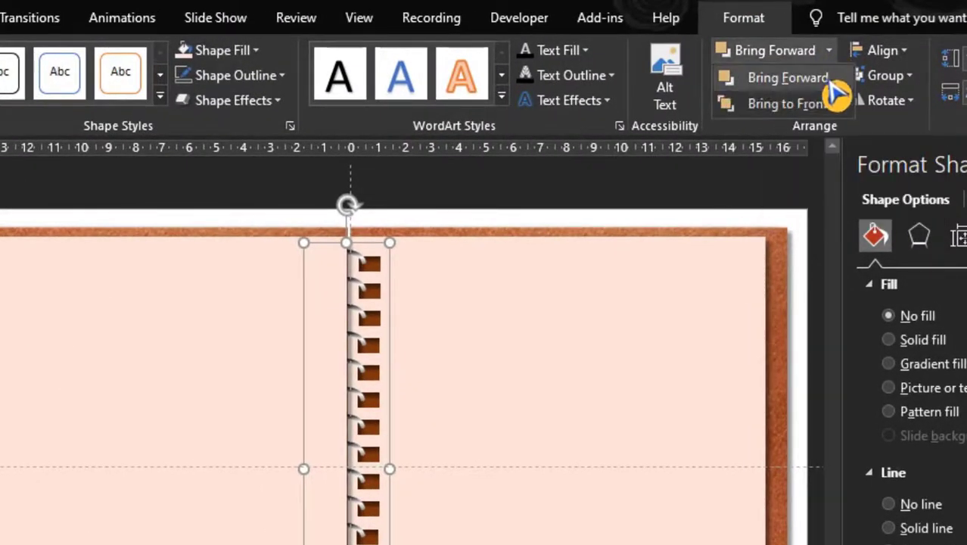
pyautogui.click(816, 106)
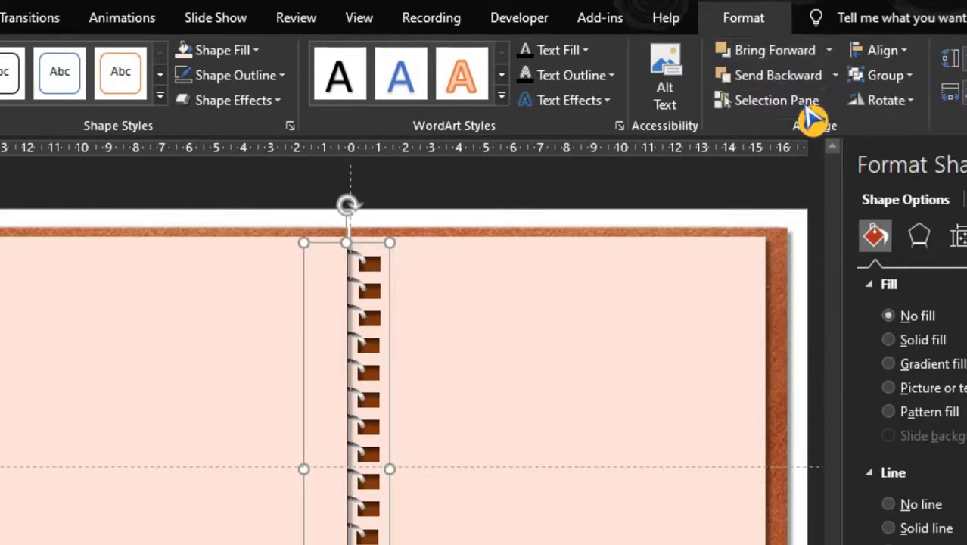
pyautogui.click(50, 447)
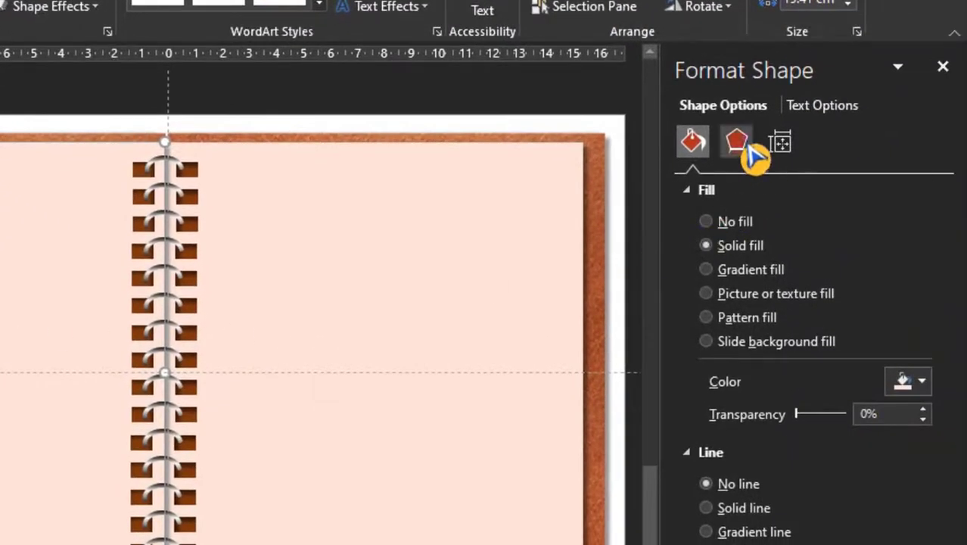
# Give the cream page an Outer Offset Bottom Left shadow: 135°, 4 pt blur, 7 pt distance
pyautogui.click(747, 148)
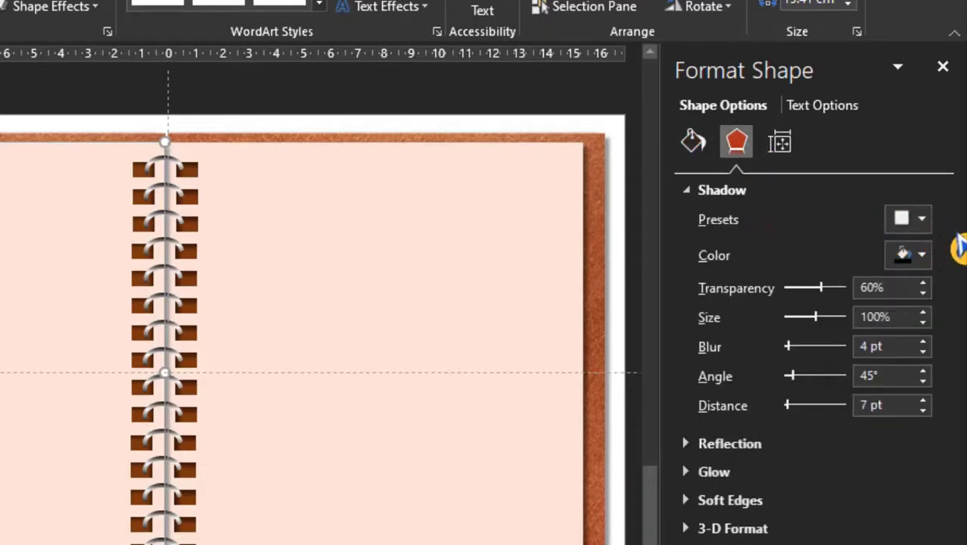
pyautogui.click(922, 221)
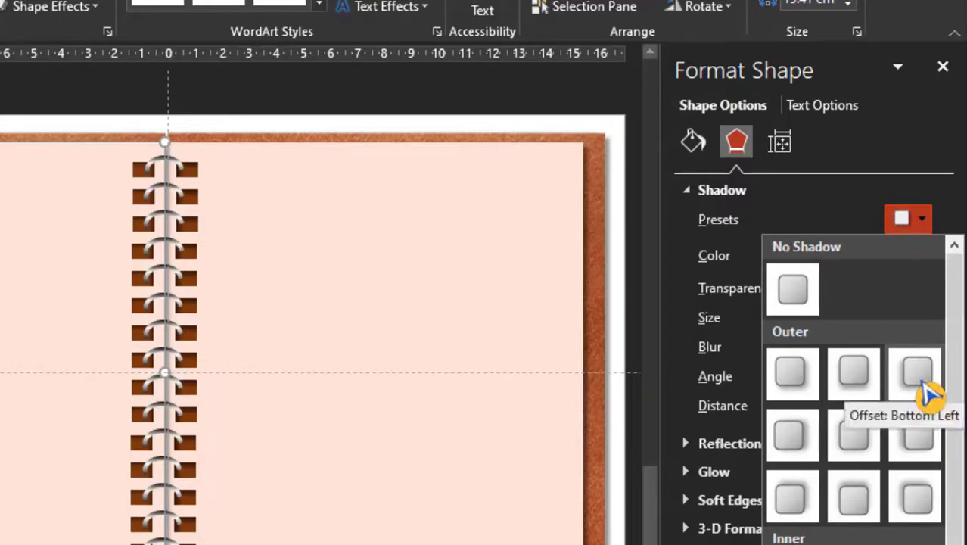
pyautogui.click(925, 388)
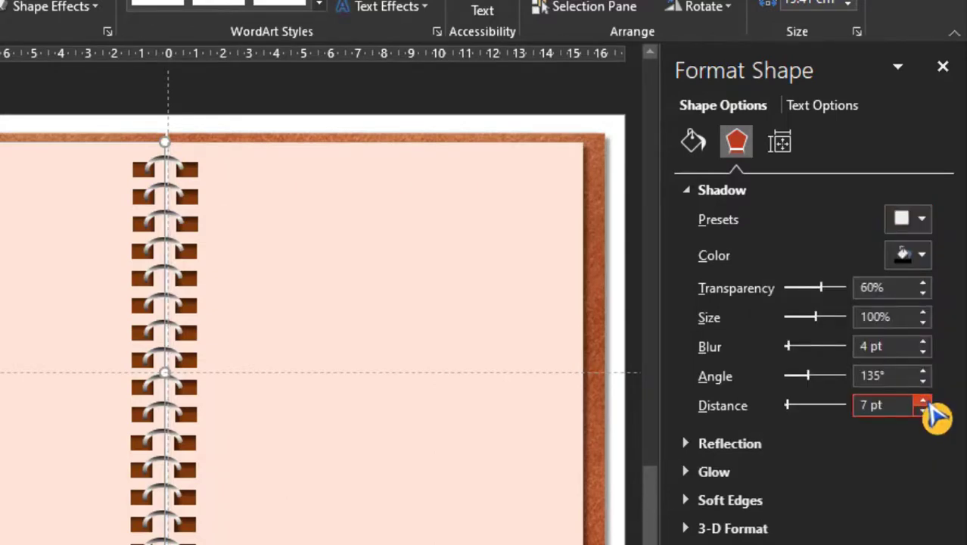
pyautogui.click(67, 333)
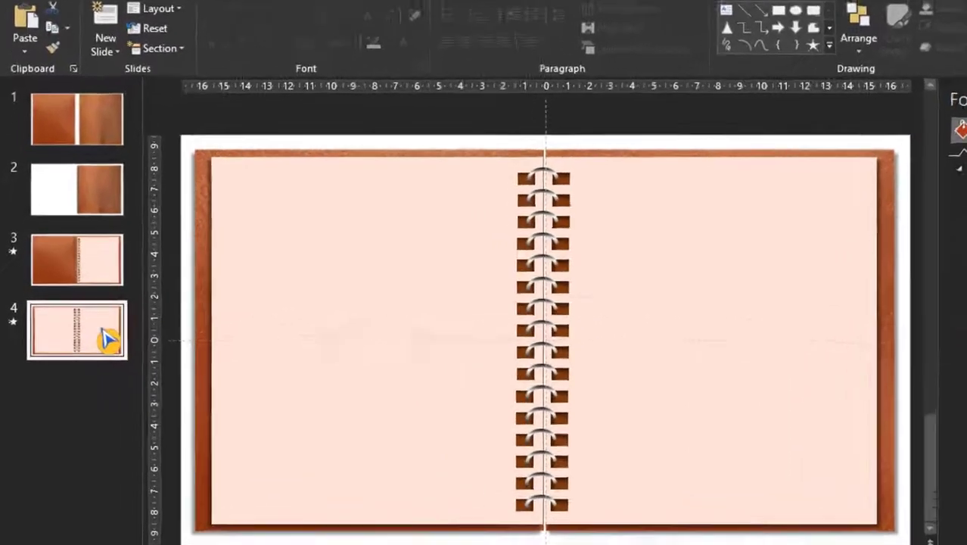
# Duplicate slide 4 twice and delete the right cream page from the newest copy
pyautogui.hotkey('ctrl', 'd')
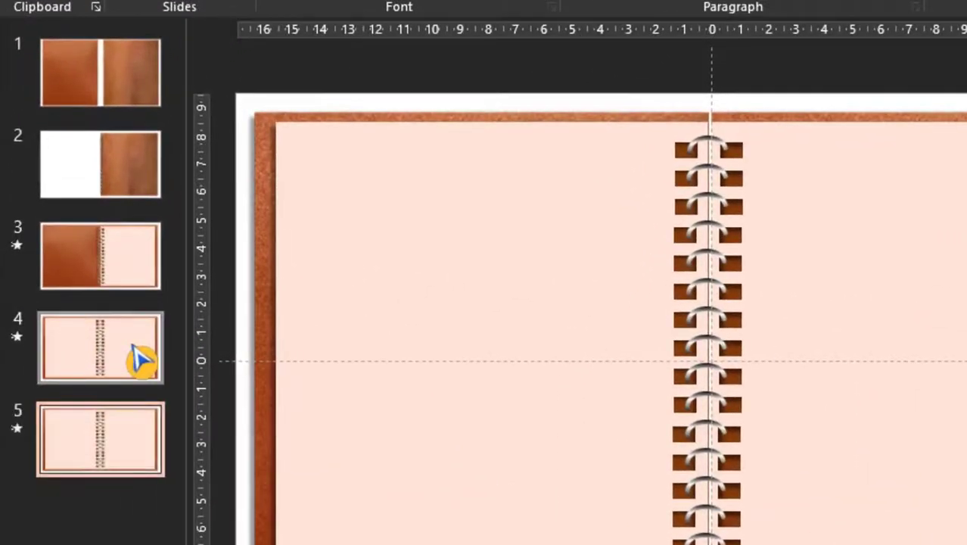
pyautogui.hotkey('ctrl', 'd')
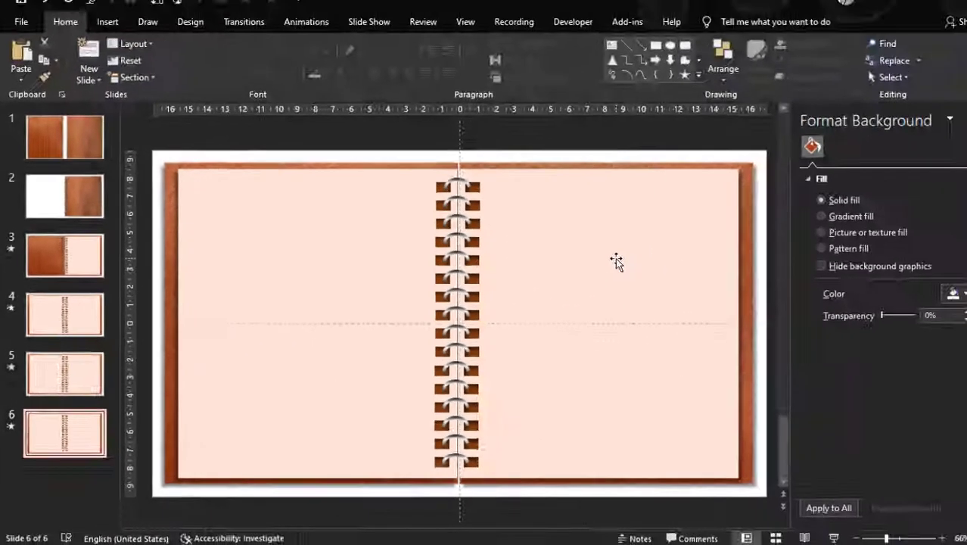
pyautogui.click(616, 261)
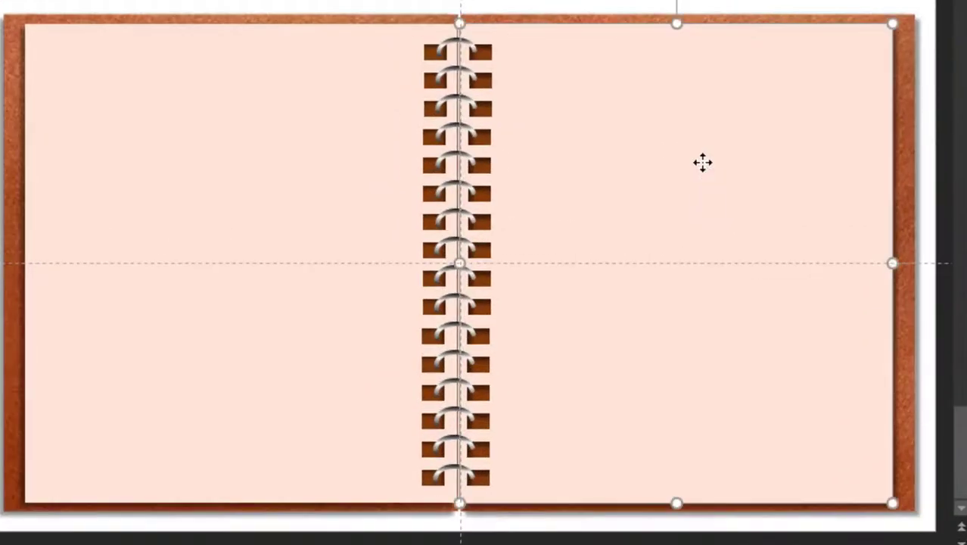
pyautogui.press('Delete')
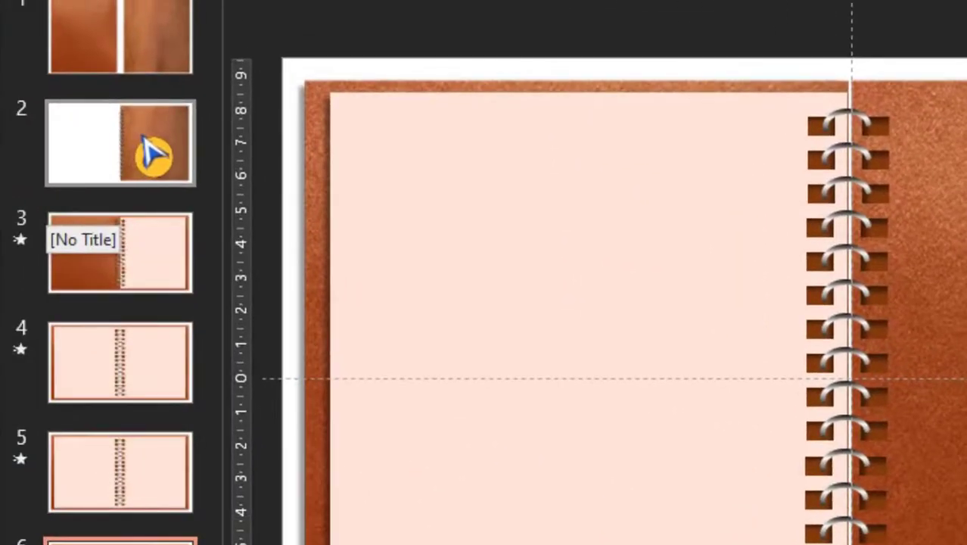
# Duplicate slide 2 and move the copy to the end of the deck
pyautogui.click(144, 140)
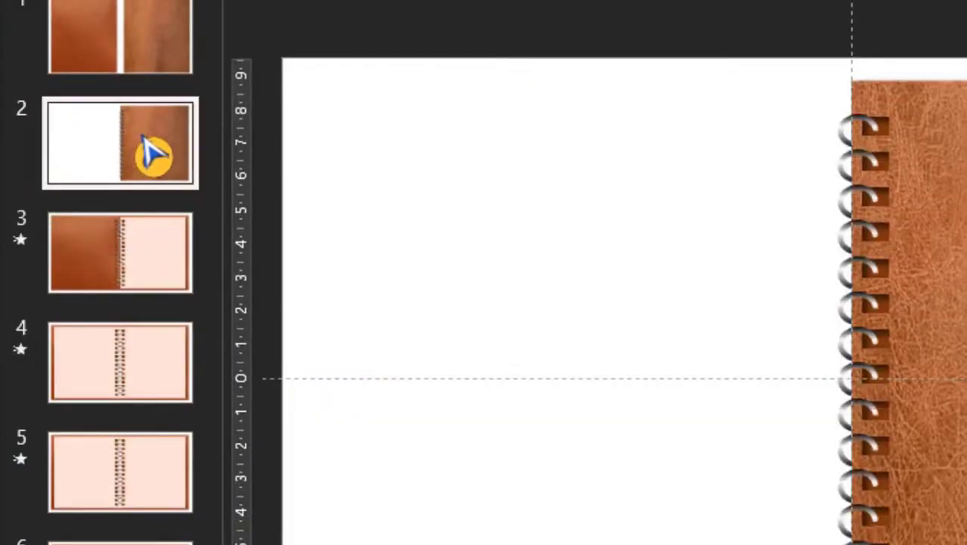
pyautogui.hotkey('ctrl', 'd')
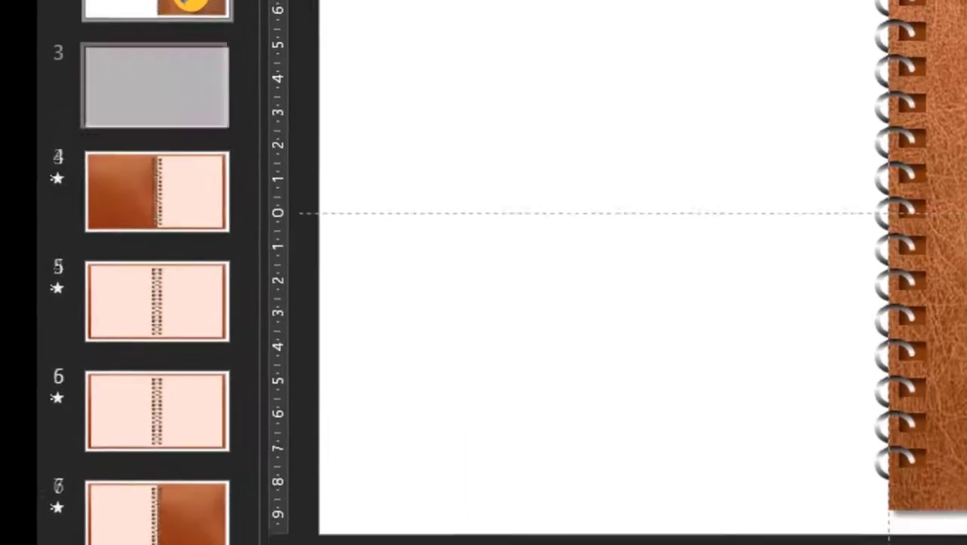
pyautogui.moveTo(135, 64); pyautogui.dragTo(139, 504)
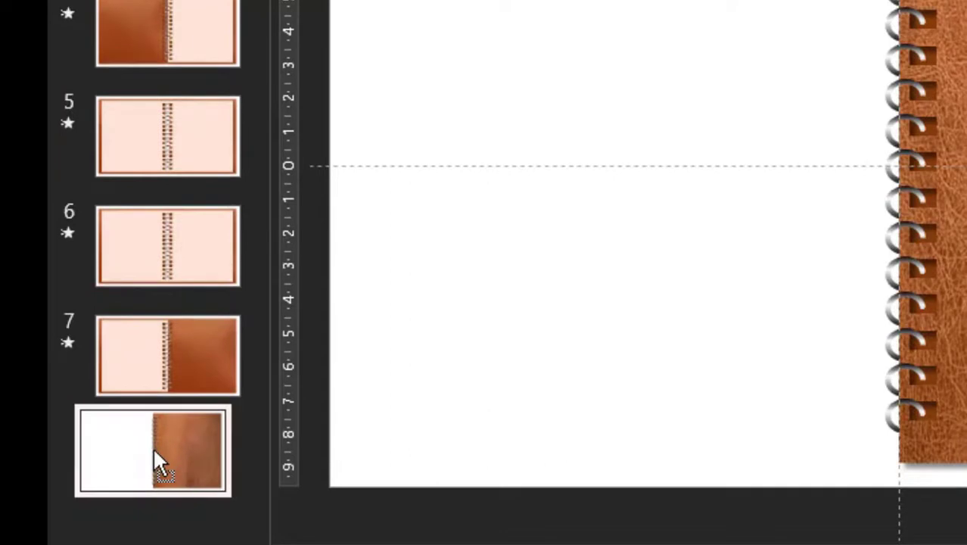
pyautogui.moveTo(138, 504); pyautogui.dragTo(154, 457)
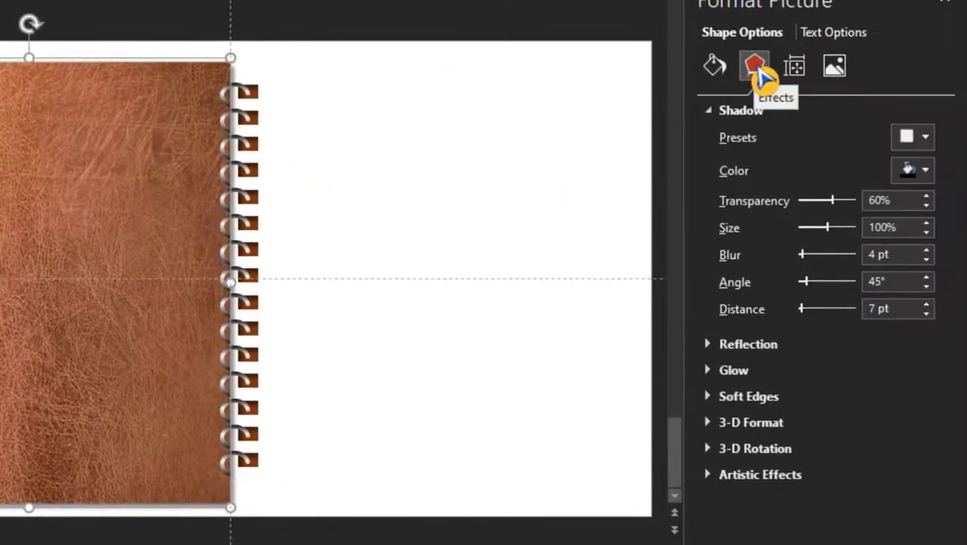
# Give the leather cover an offset shadow with a slightly larger distance
pyautogui.click(925, 138)
pyautogui.click(920, 286)
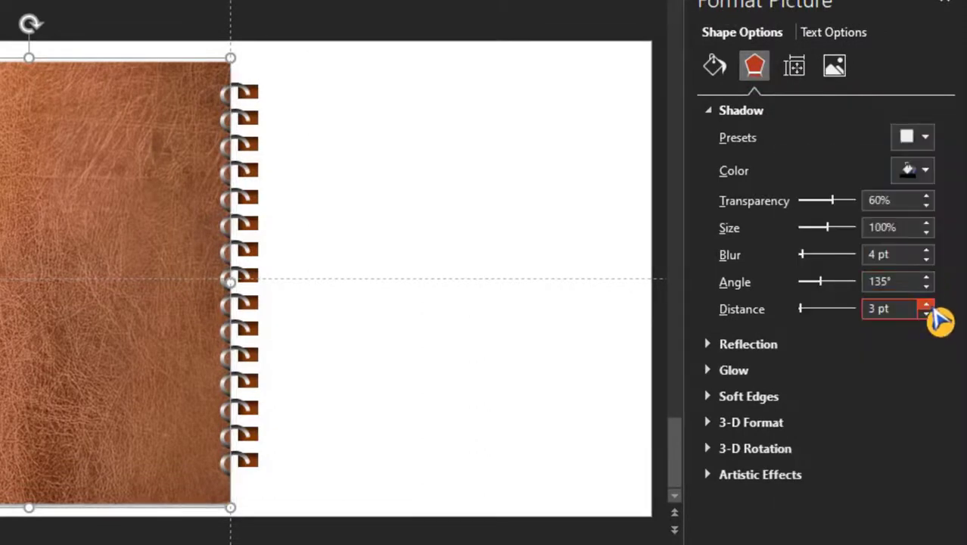
pyautogui.click(927, 305)
pyautogui.click(927, 305)
# Group the spiral ring pieces into one object and flip it horizontally
pyautogui.click(424, 228)
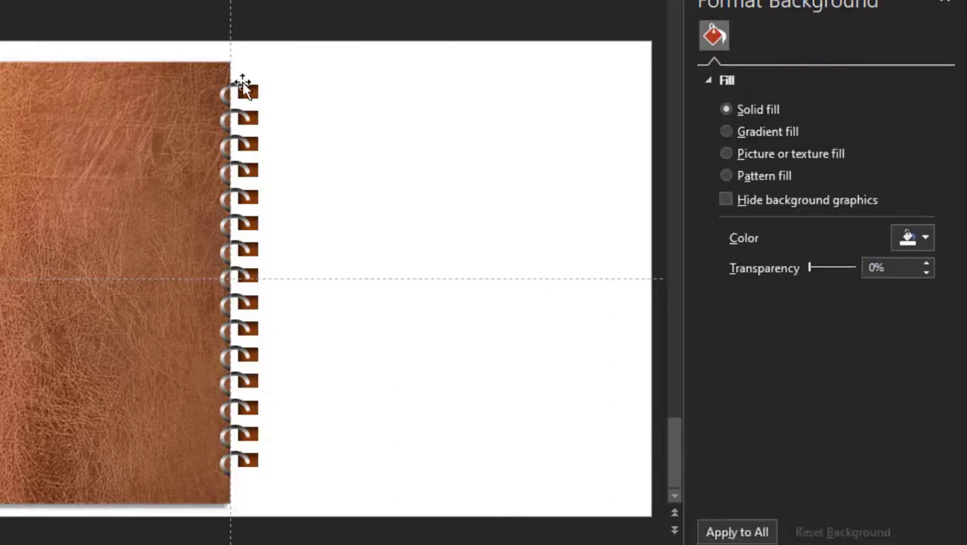
pyautogui.moveTo(280, 44); pyautogui.dragTo(400, 506)
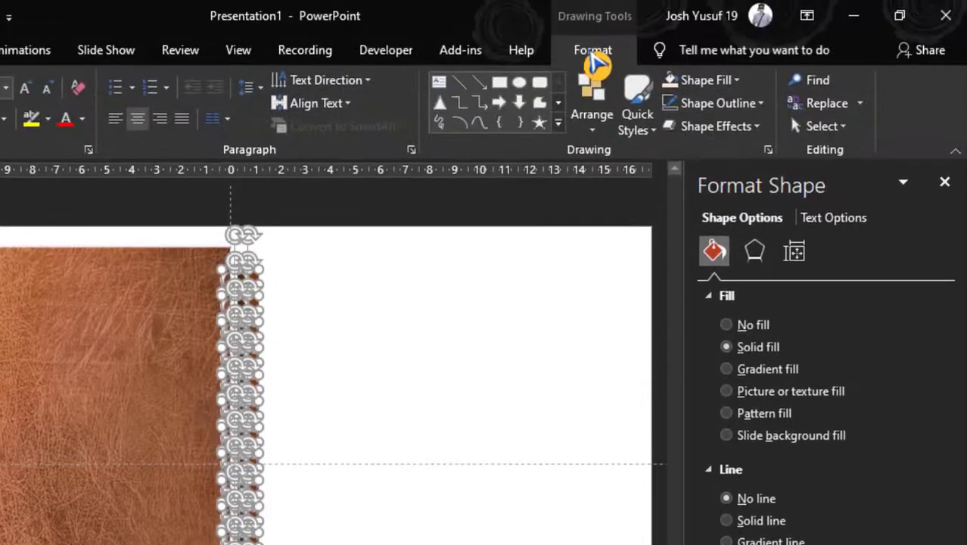
pyautogui.click(593, 53)
pyautogui.click(747, 106)
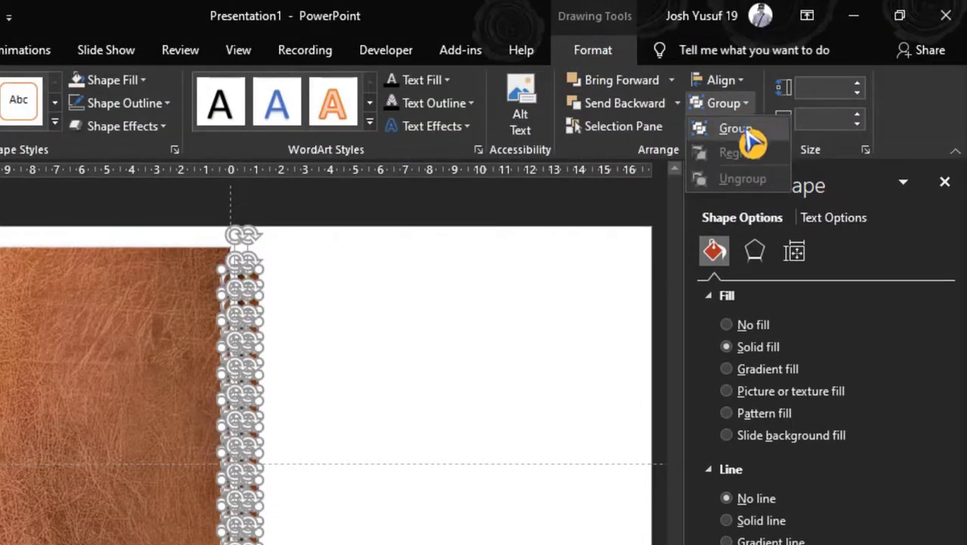
pyautogui.click(736, 129)
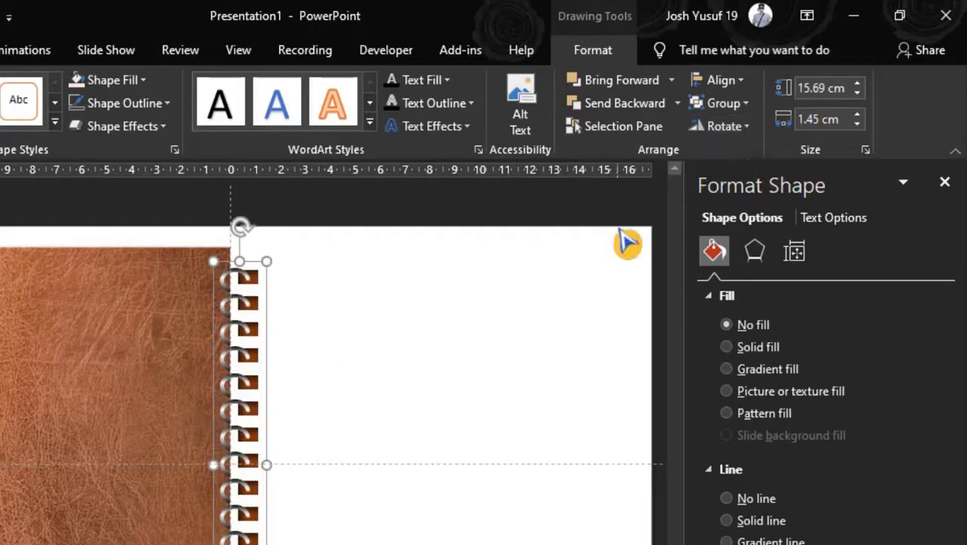
pyautogui.click(738, 126)
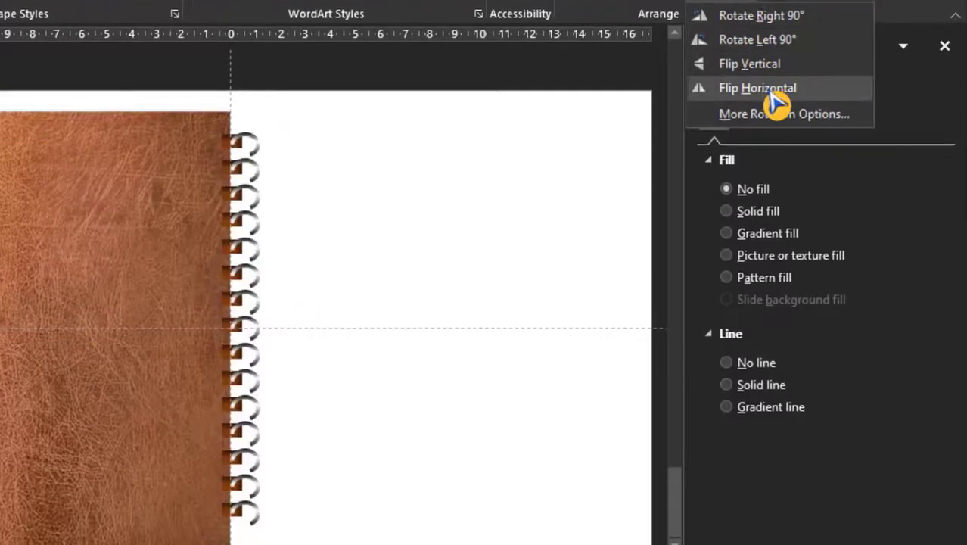
pyautogui.click(773, 96)
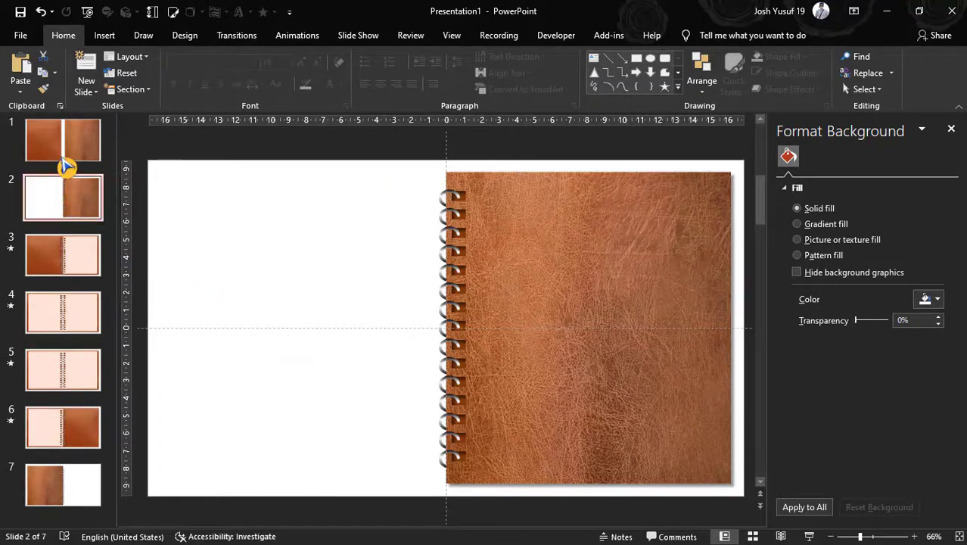
# Delete both leather pictures from slide 1
pyautogui.click(72, 155)
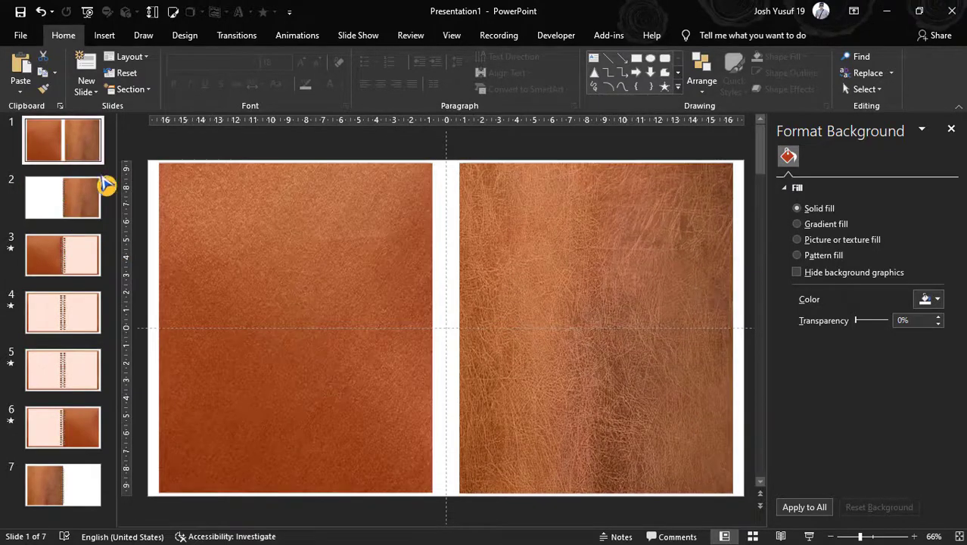
pyautogui.click(548, 310)
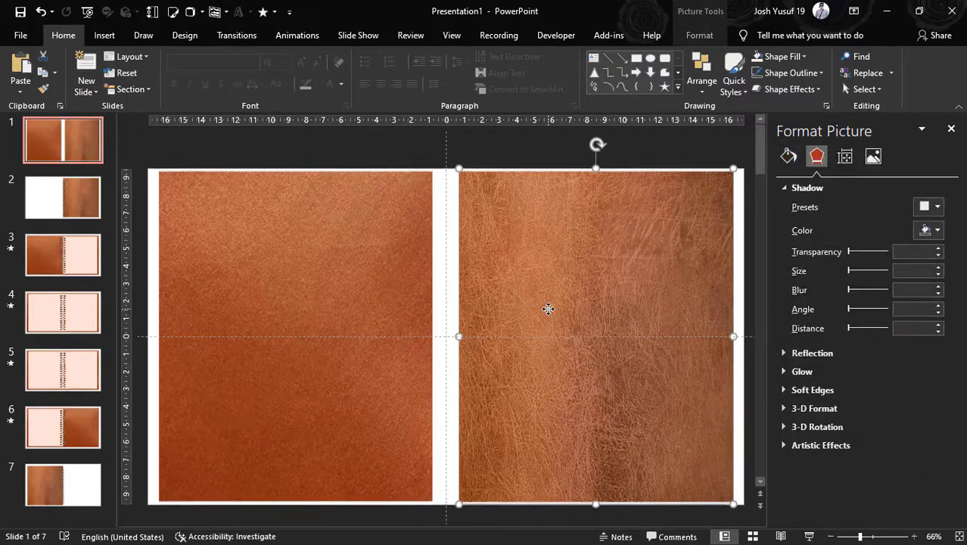
pyautogui.press('Delete')
pyautogui.click(355, 326)
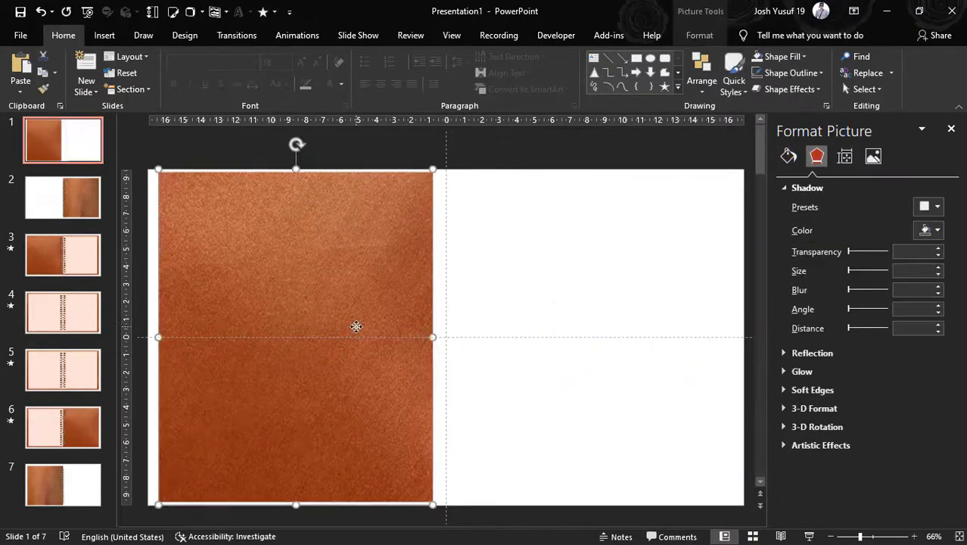
pyautogui.press('Delete')
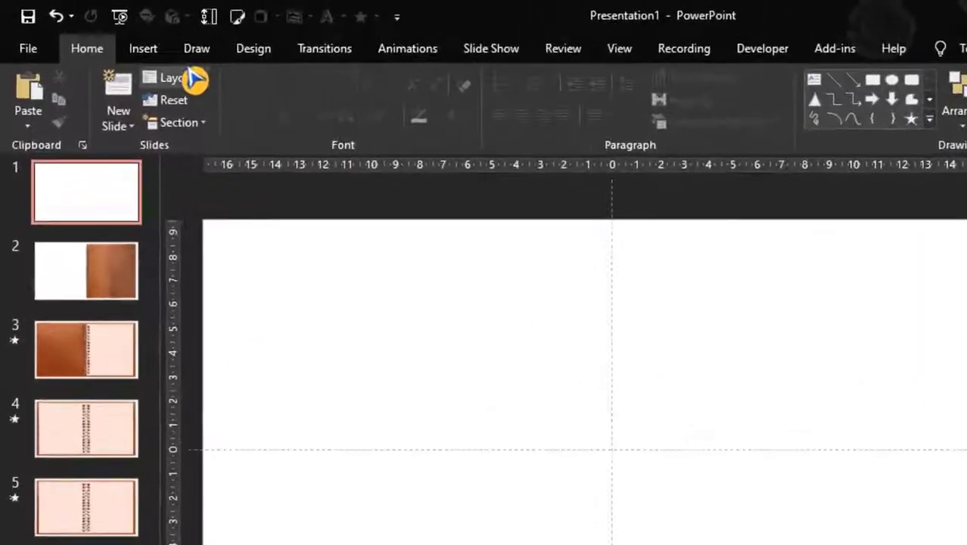
# Insert the kayu jati wood picture from this computer onto slide 1
pyautogui.click(105, 35)
pyautogui.click(182, 150)
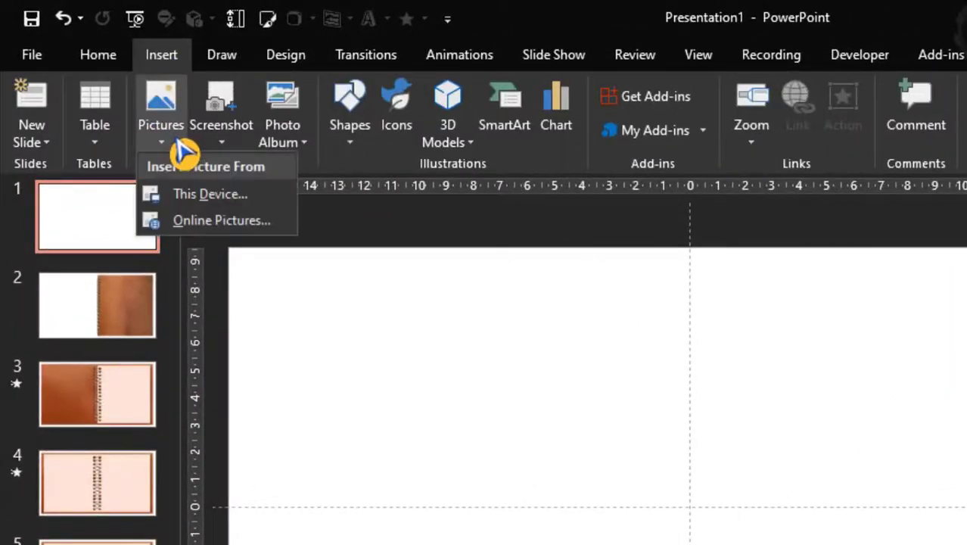
pyautogui.click(220, 196)
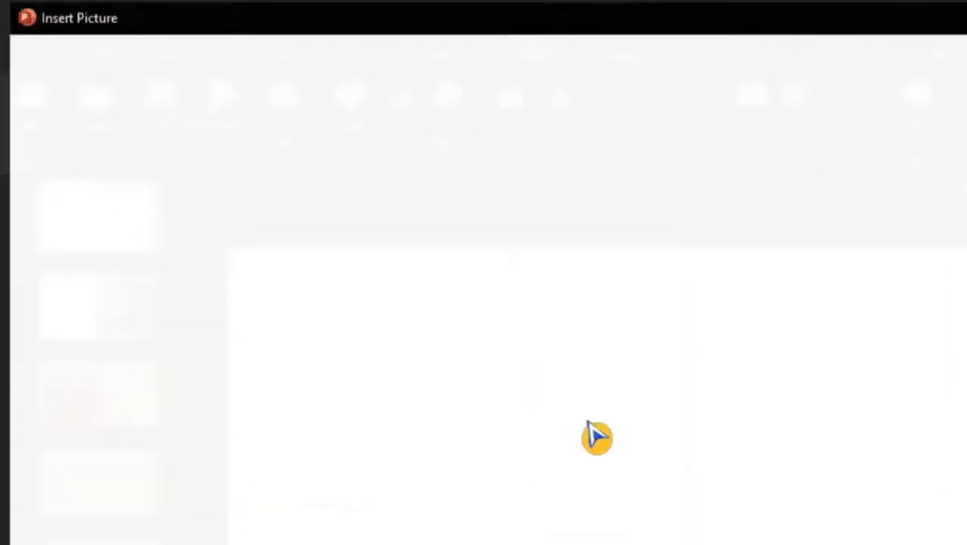
pyautogui.scroll(-5, 716, 450)
pyautogui.scroll(5, 717, 450)
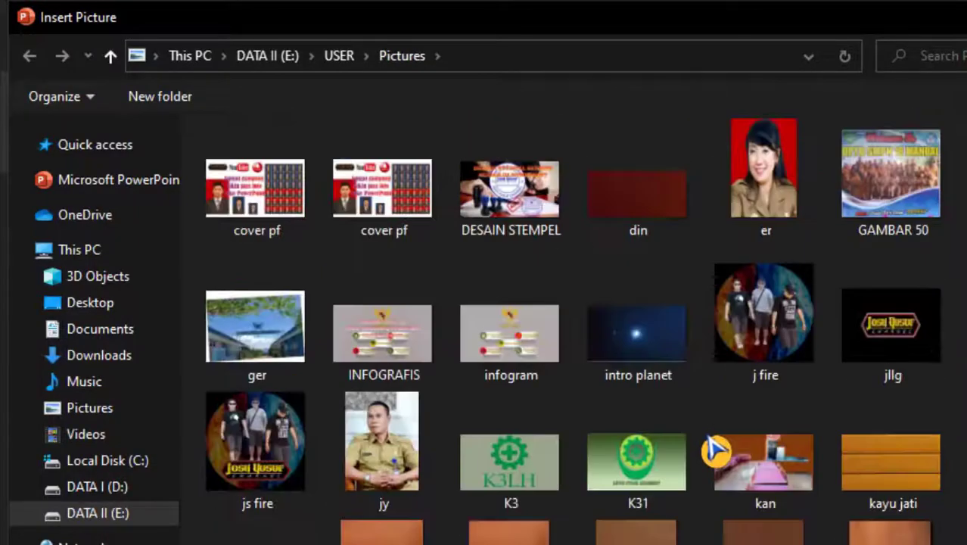
pyautogui.scroll(-3, 717, 449)
pyautogui.scroll(3, 717, 404)
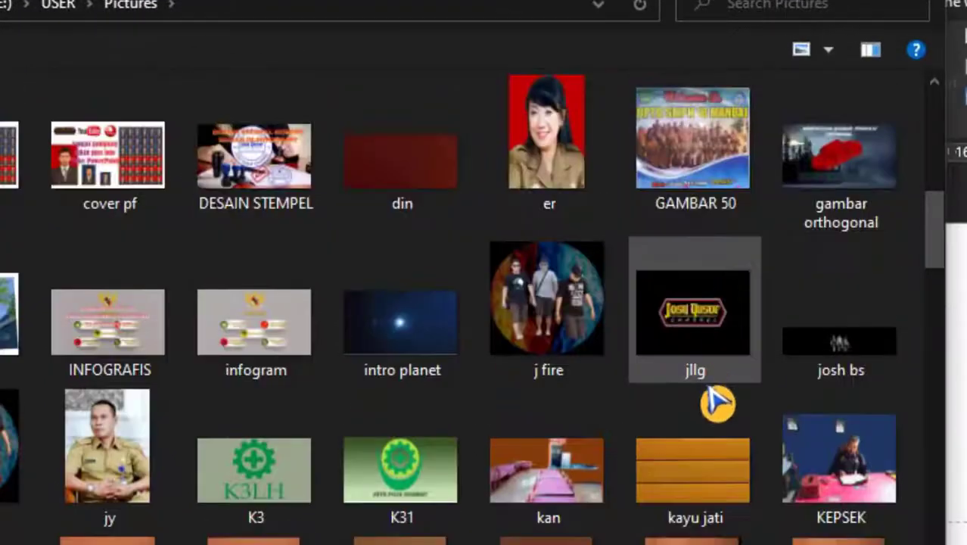
pyautogui.click(690, 485)
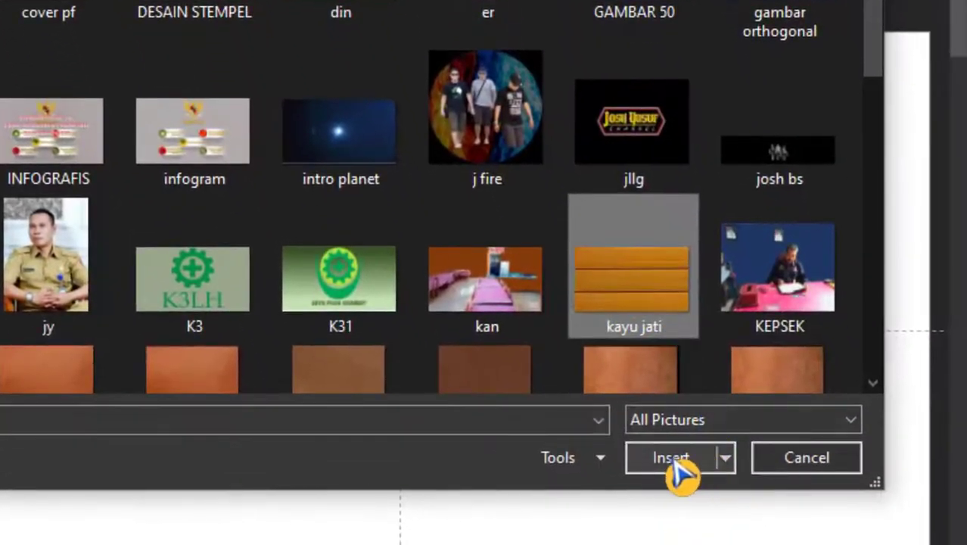
pyautogui.click(674, 465)
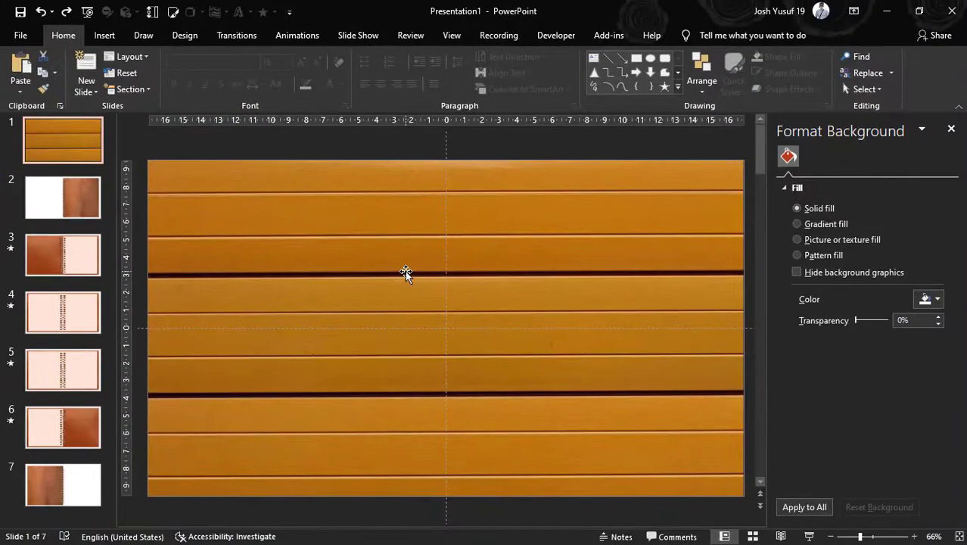
# Copy the wood picture to the clipboard
pyautogui.click(406, 271)
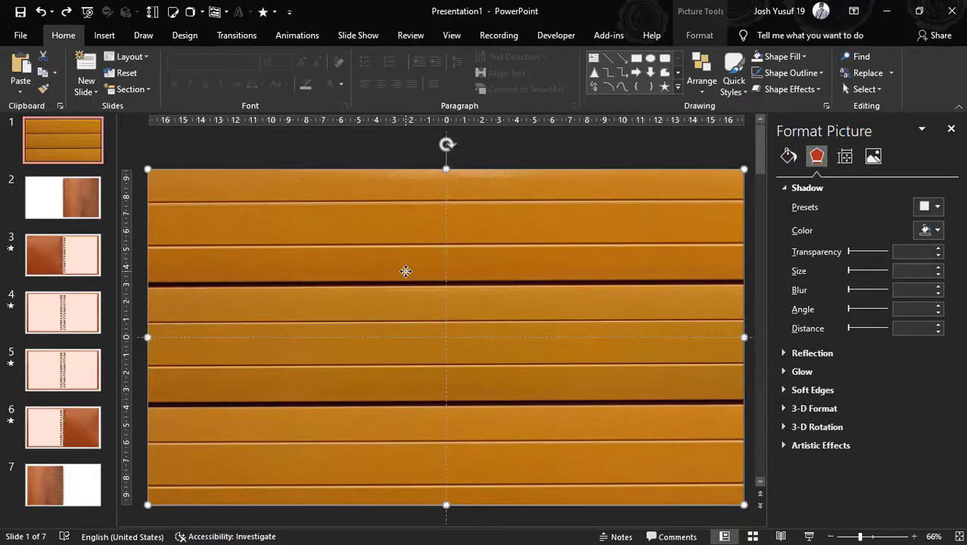
pyautogui.rightClick(406, 272)
pyautogui.press('Escape')
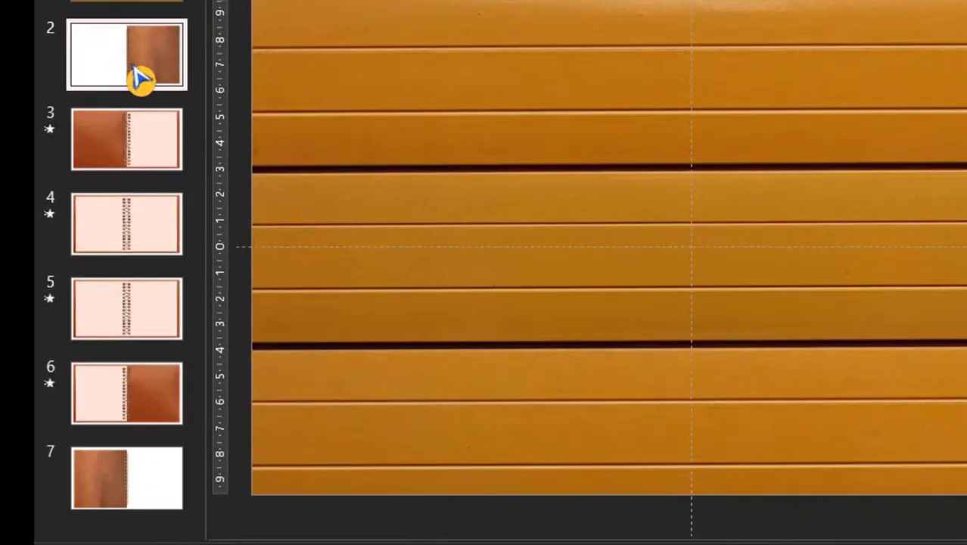
# Select slides 2 through 7 and fill their backgrounds with the copied wood picture
pyautogui.click(72, 211)
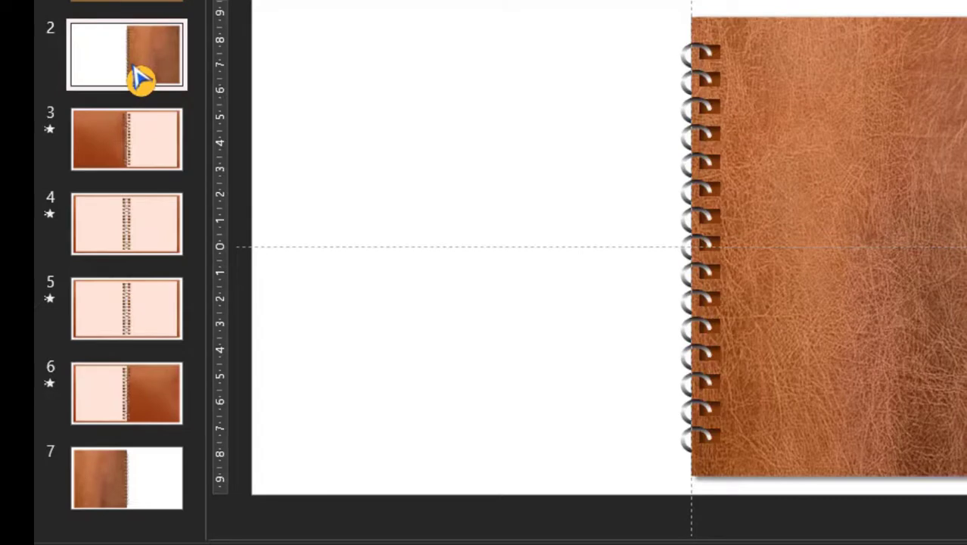
pyautogui.keyDown('ctrl'); pyautogui.click(138, 159); pyautogui.keyUp('ctrl')
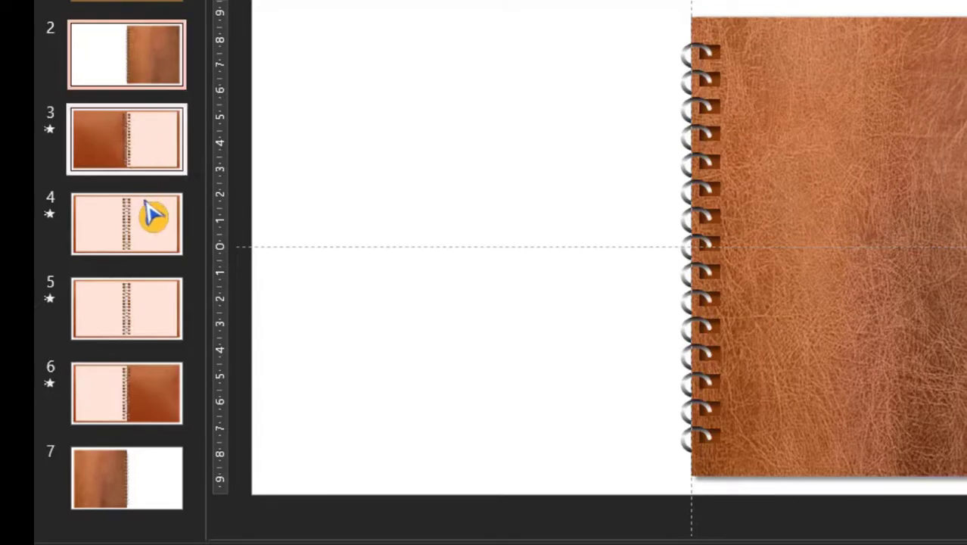
pyautogui.keyDown('ctrl'); pyautogui.click(144, 237); pyautogui.keyUp('ctrl')
pyautogui.keyDown('ctrl'); pyautogui.click(129, 333); pyautogui.keyUp('ctrl')
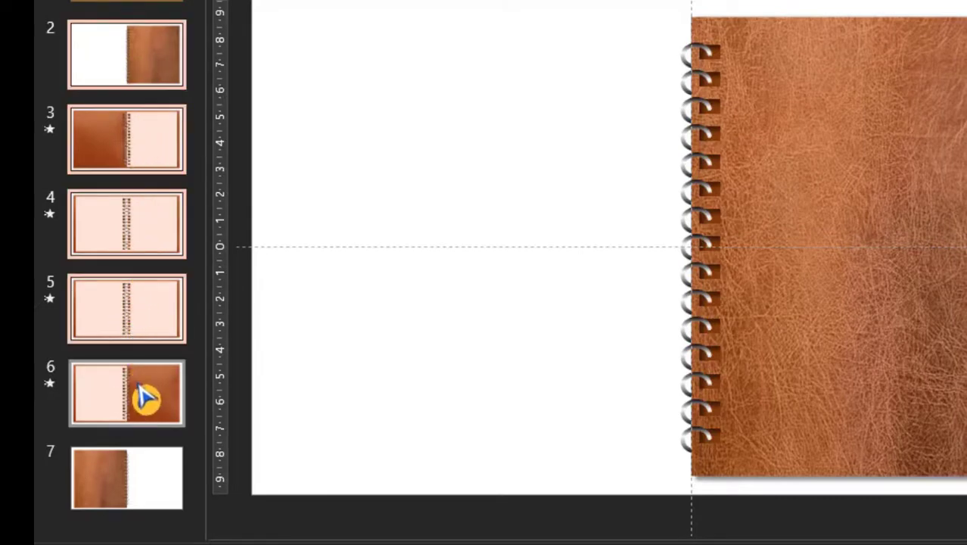
pyautogui.keyDown('ctrl'); pyautogui.click(145, 409); pyautogui.keyUp('ctrl')
pyautogui.keyDown('ctrl'); pyautogui.click(146, 503); pyautogui.keyUp('ctrl')
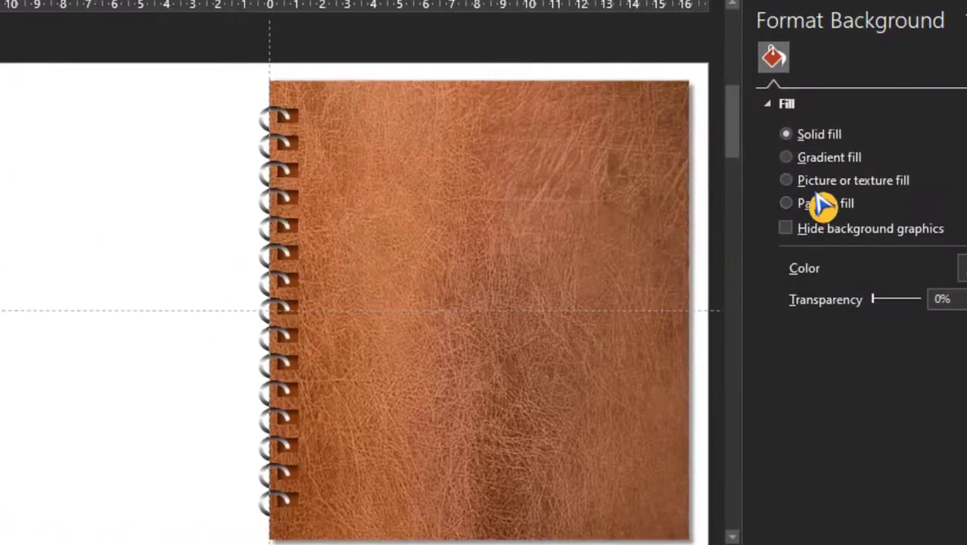
pyautogui.click(791, 187)
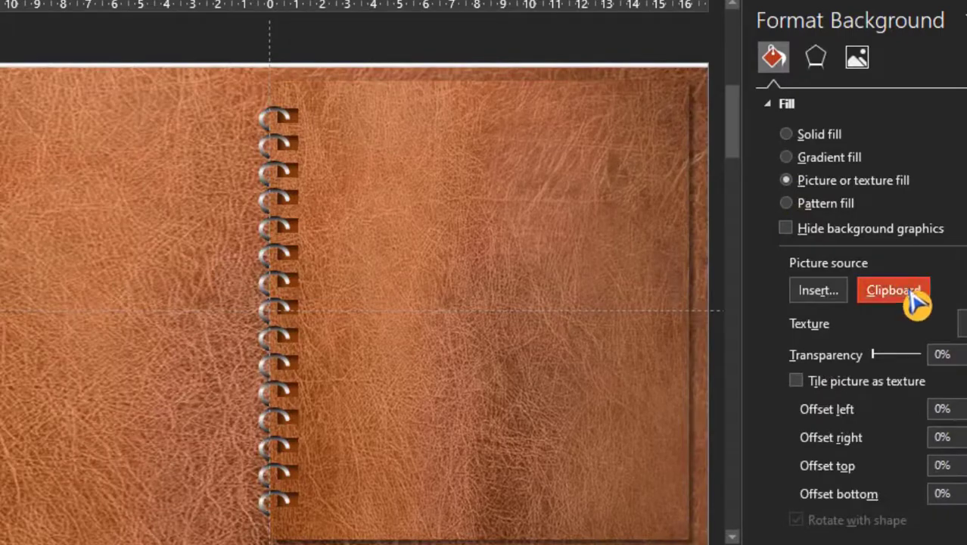
pyautogui.click(894, 297)
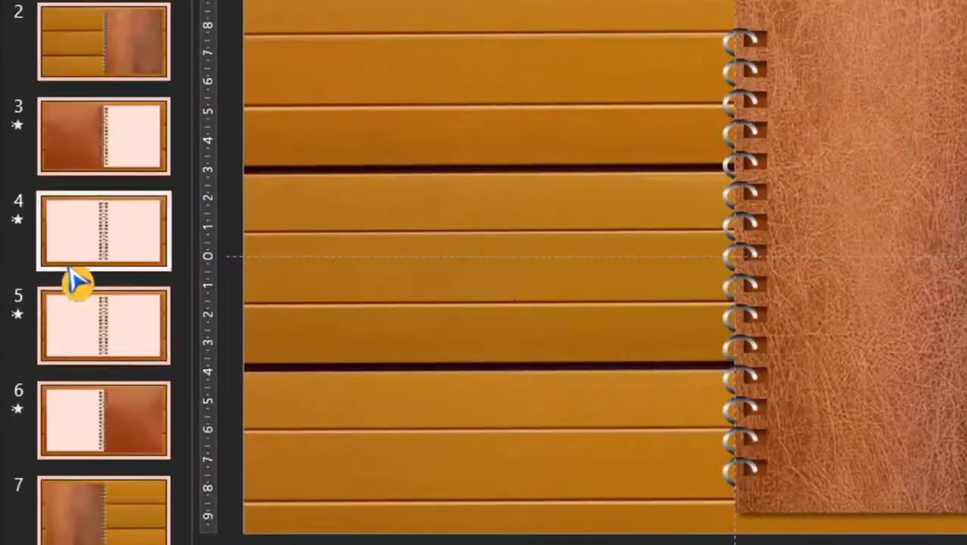
# Review slides 2–7 for the new wood background, then return to slide 1
pyautogui.click(134, 405)
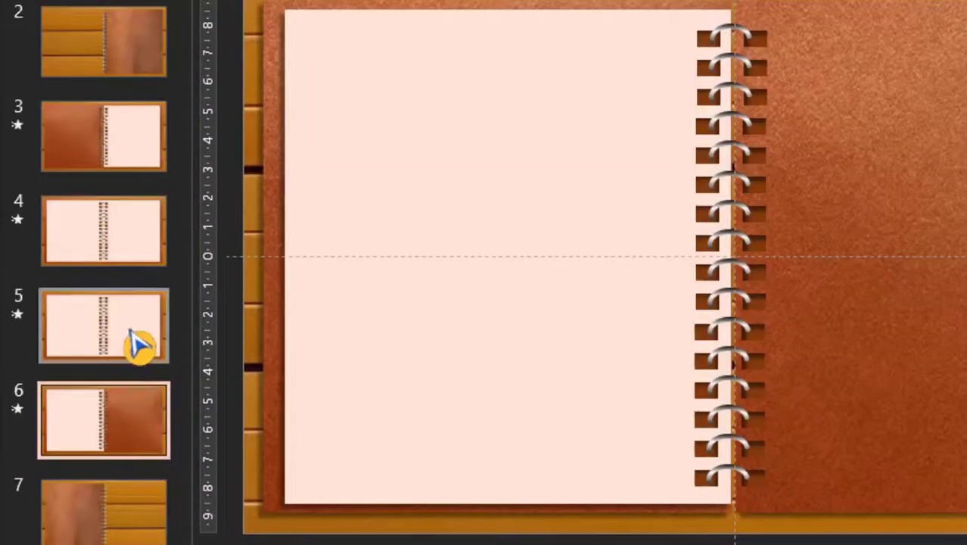
pyautogui.click(134, 340)
pyautogui.click(148, 230)
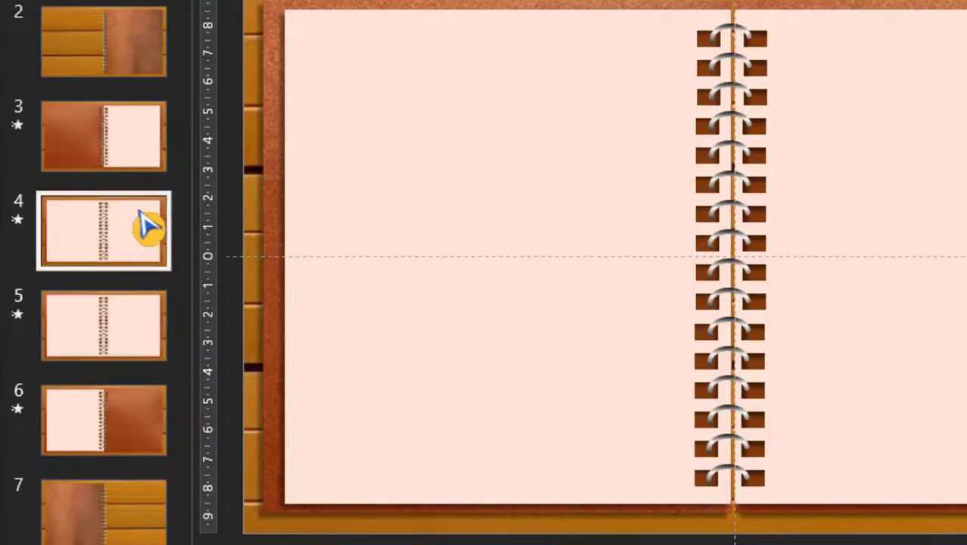
pyautogui.click(147, 151)
pyautogui.click(149, 61)
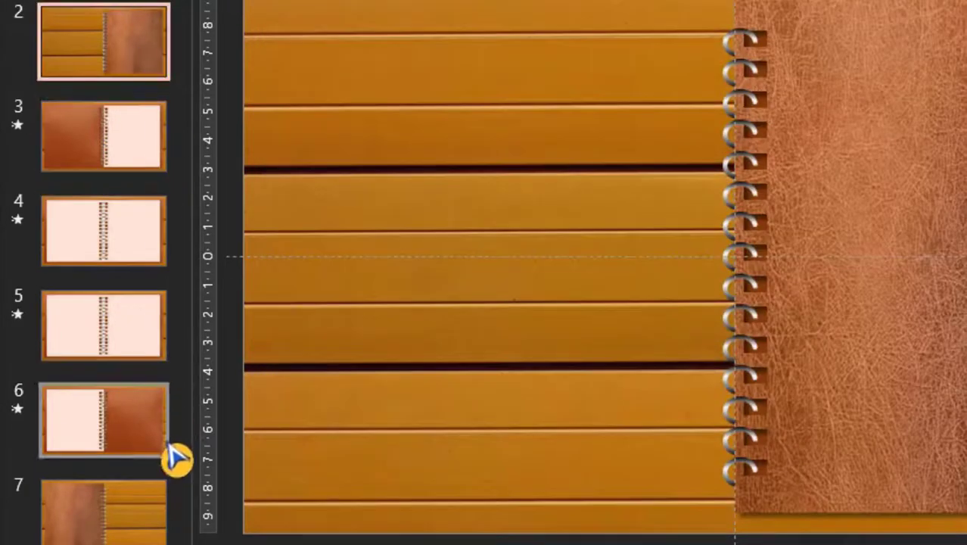
pyautogui.click(129, 530)
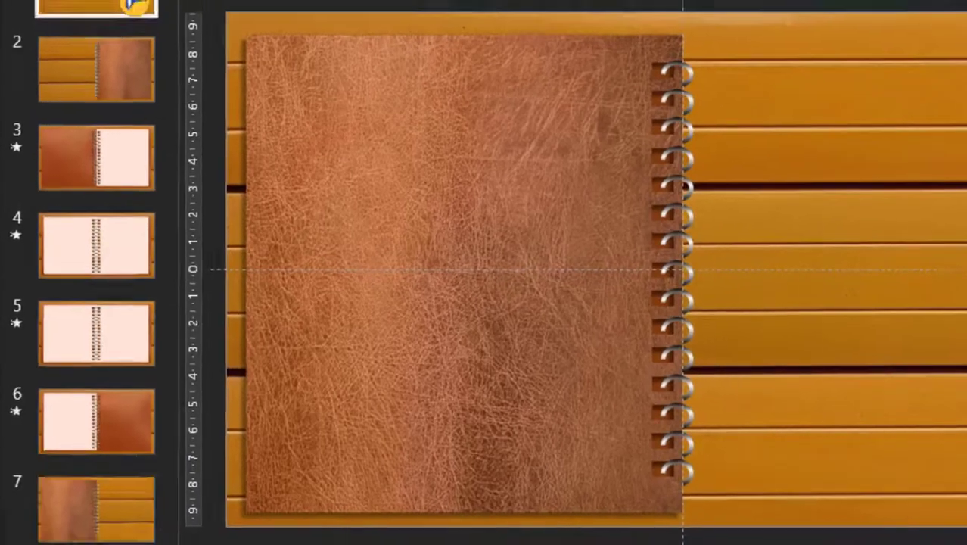
pyautogui.click(86, 149)
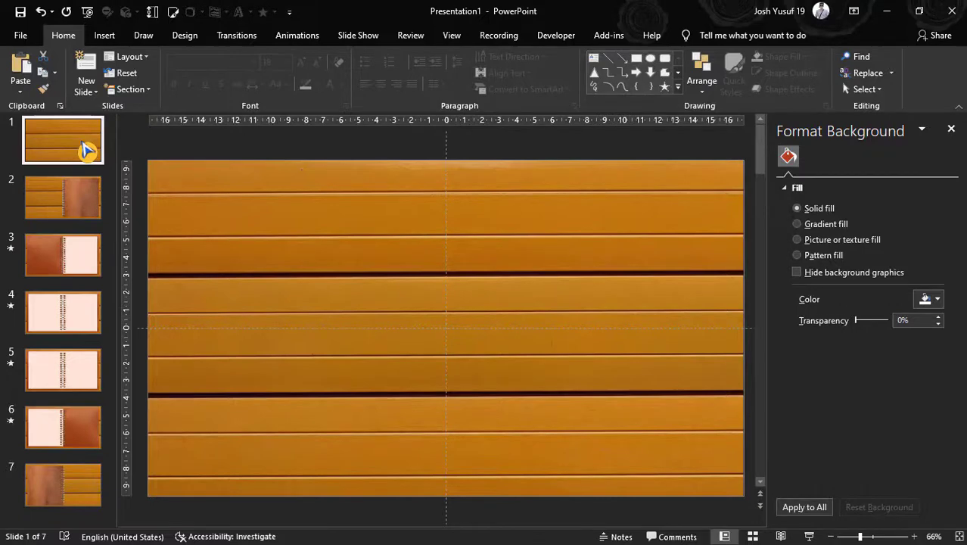
# Delete the plain wood slide and place a WordArt text box on the leather cover
pyautogui.press('Delete')
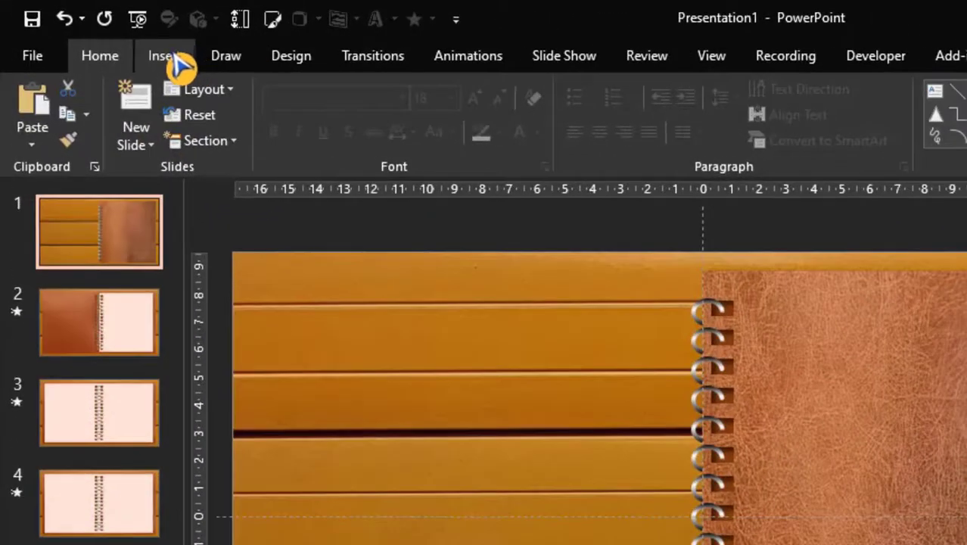
pyautogui.click(175, 59)
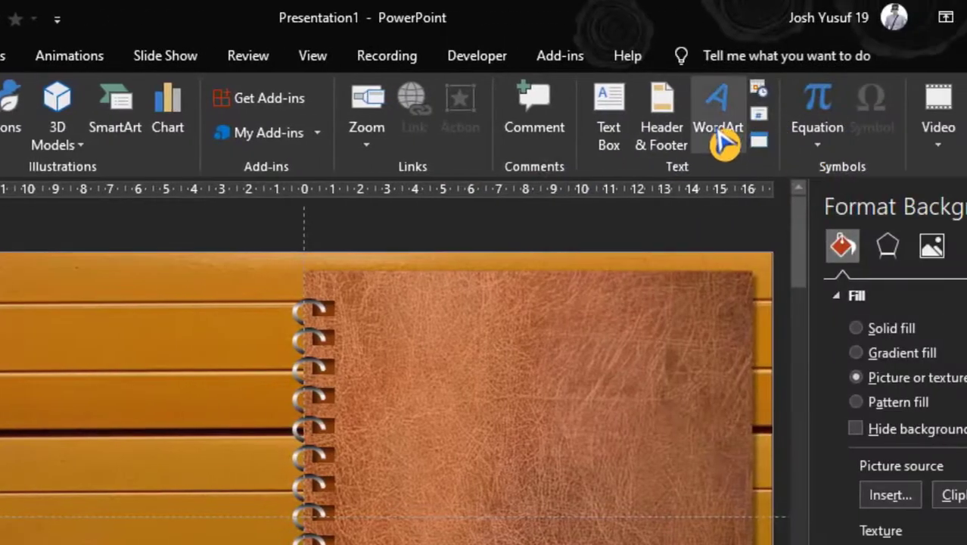
pyautogui.click(720, 142)
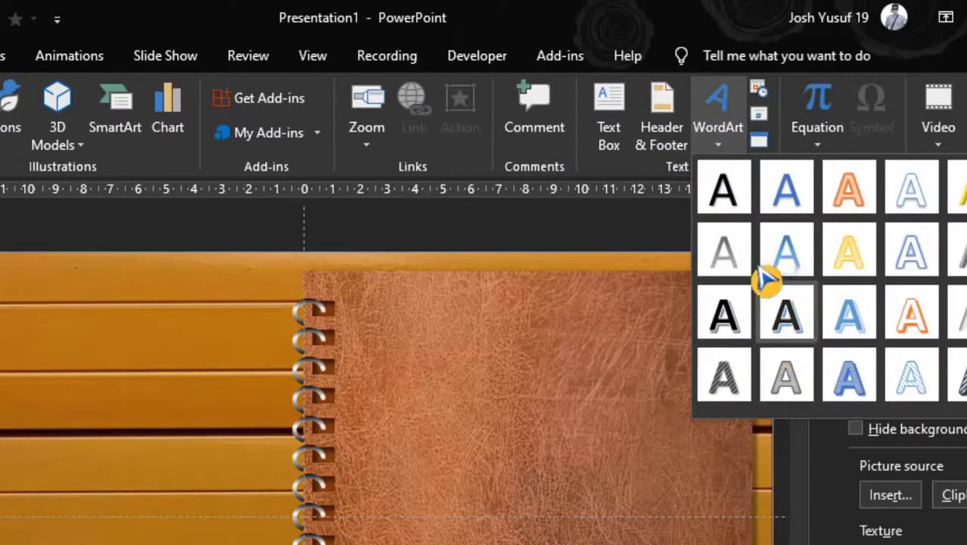
pyautogui.click(766, 274)
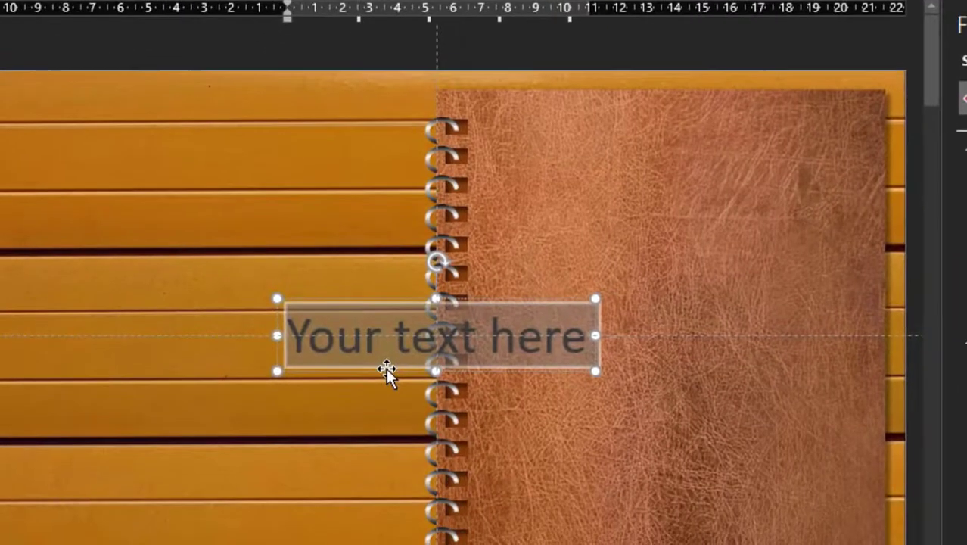
pyautogui.moveTo(386, 368); pyautogui.dragTo(613, 318)
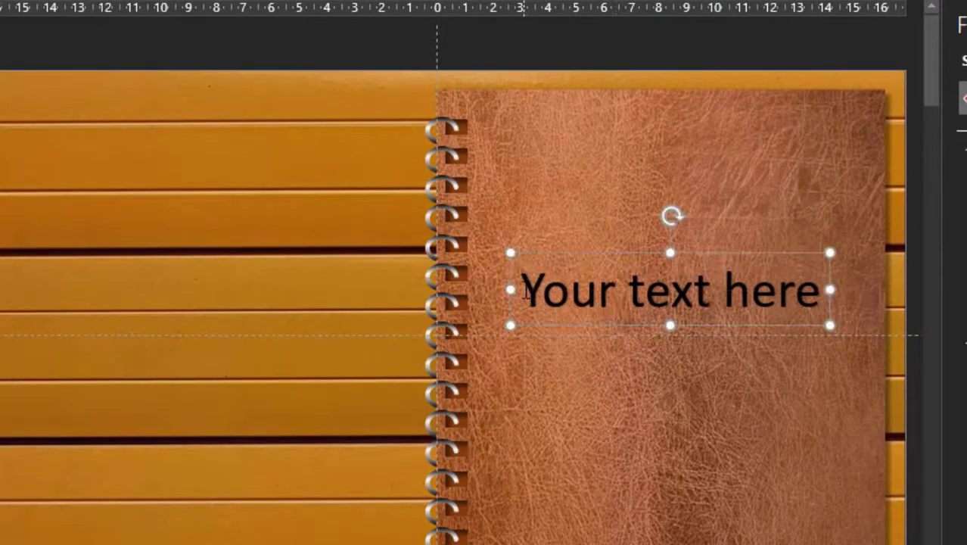
# Replace the WordArt placeholder text with 'Erlin & Josh' and select it
pyautogui.moveTo(519, 291); pyautogui.dragTo(823, 291)
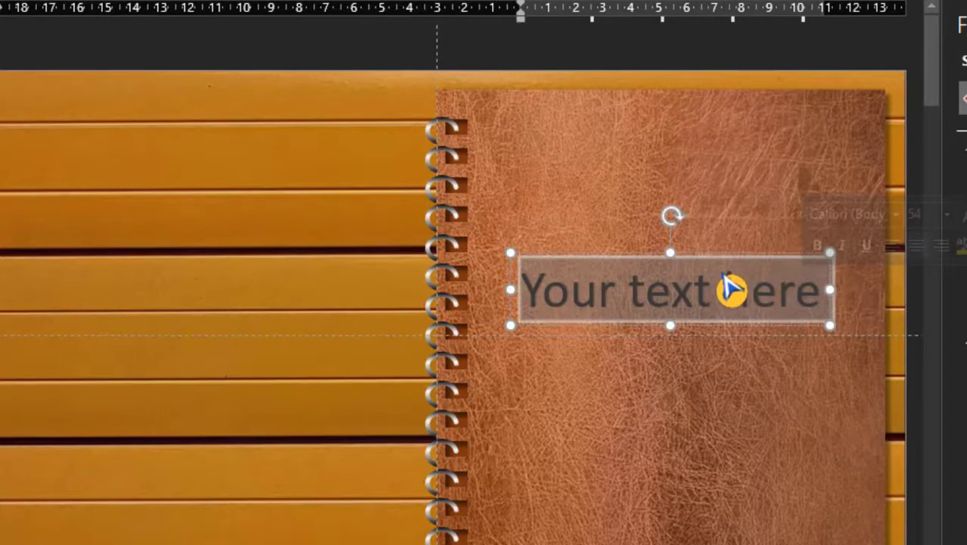
pyautogui.write('Erlin')
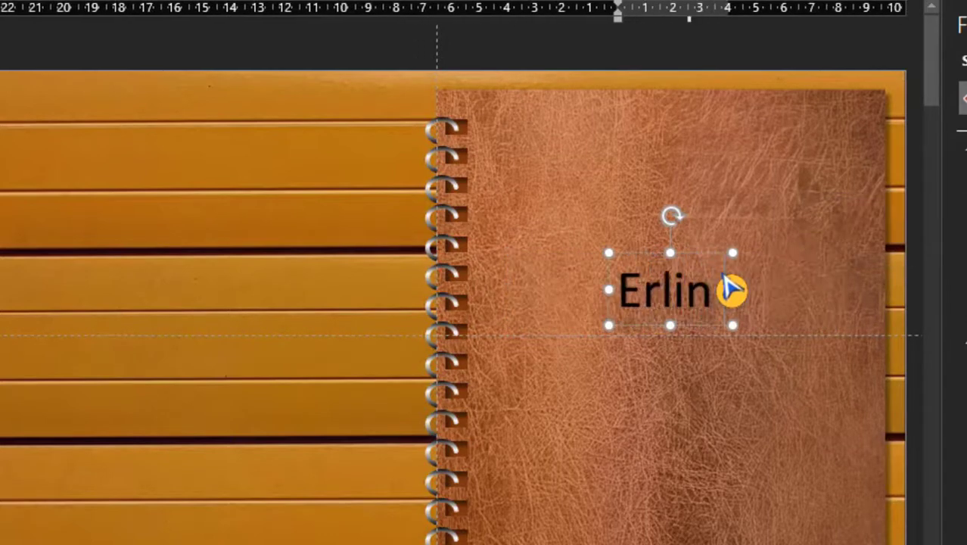
pyautogui.write(' & Josh')
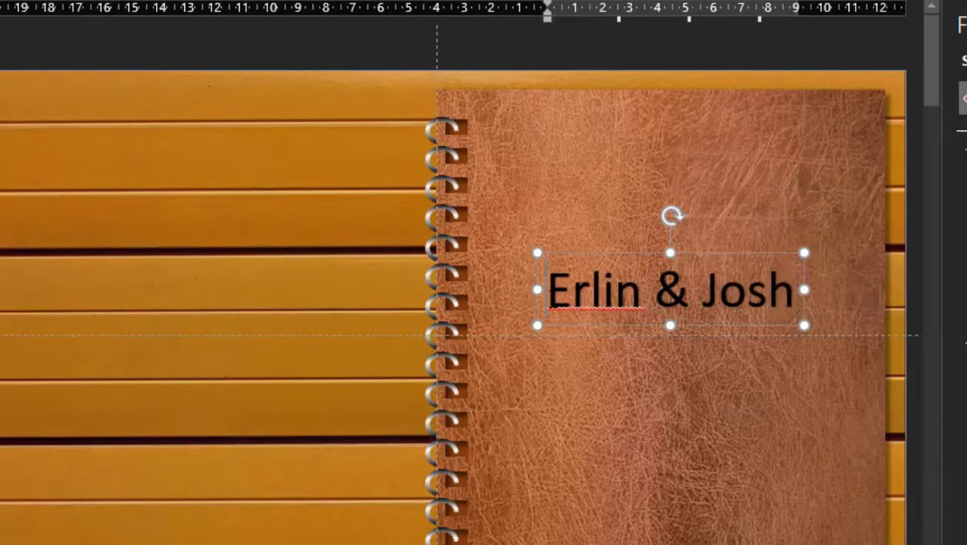
pyautogui.moveTo(545, 291); pyautogui.dragTo(821, 295)
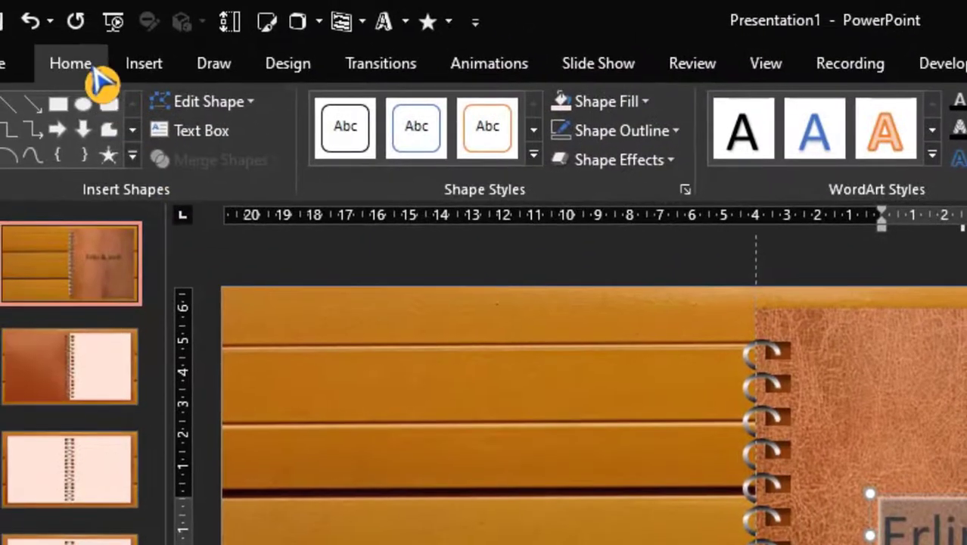
# Set the 'Erlin & Josh' title to CommercialScript BT and pick a larger font size
pyautogui.click(91, 67)
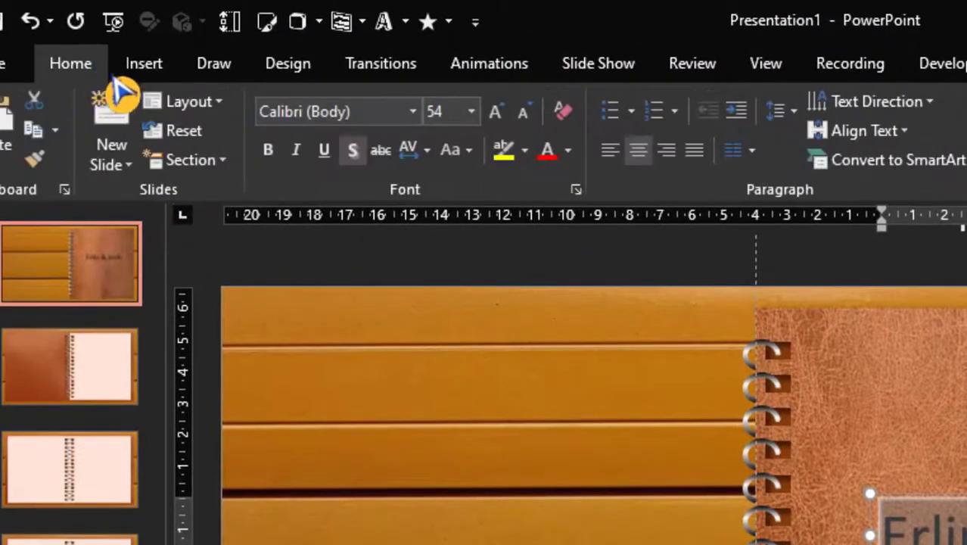
pyautogui.click(416, 112)
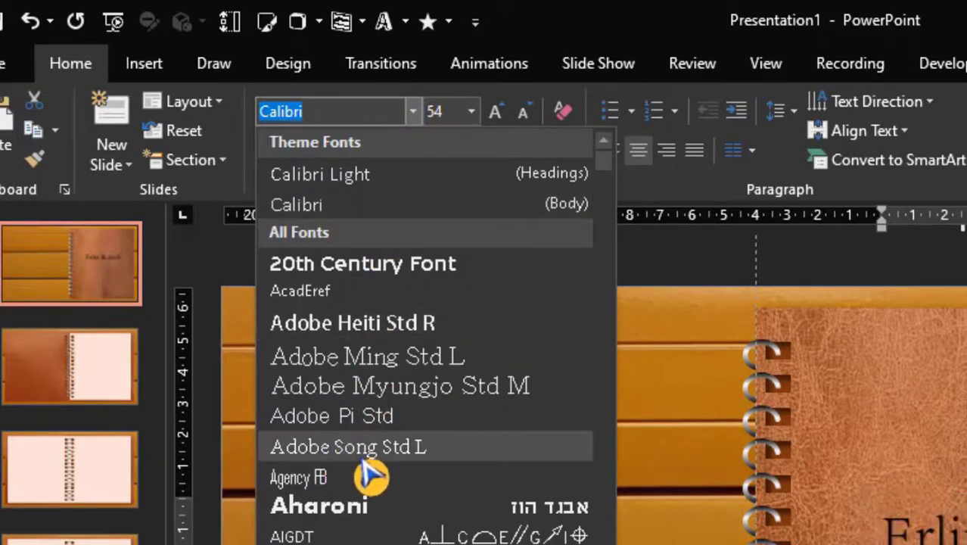
pyautogui.scroll(-4, 363, 500)
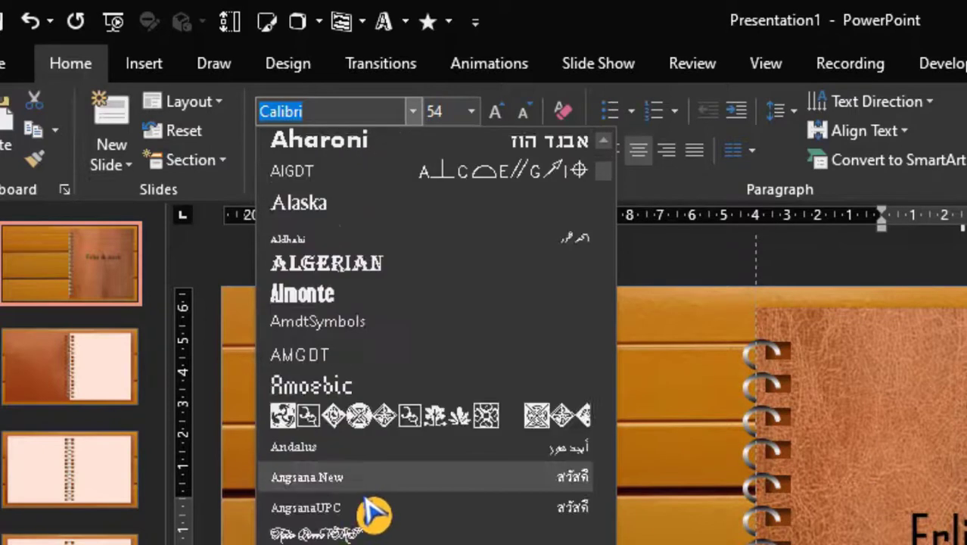
pyautogui.scroll(-2, 372, 510)
pyautogui.scroll(-10, 375, 513)
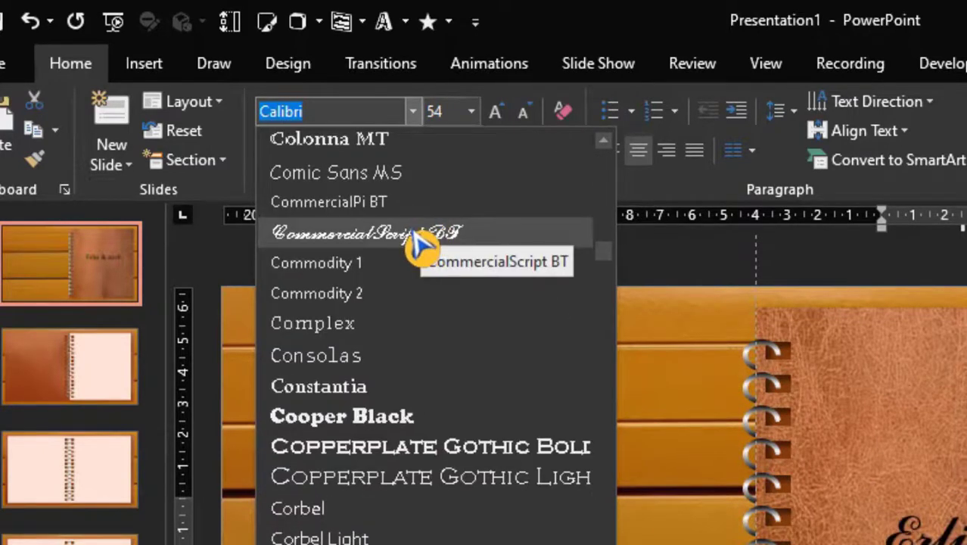
pyautogui.click(422, 236)
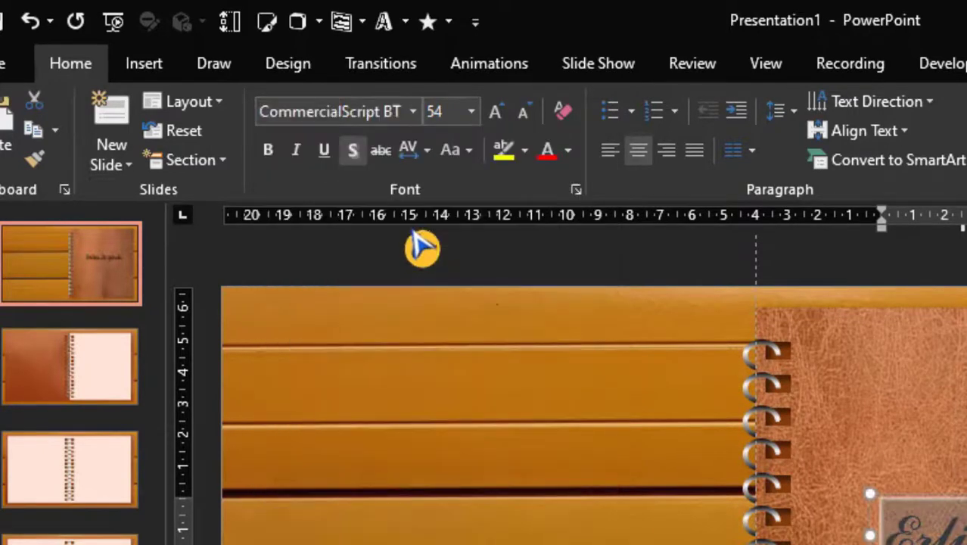
pyautogui.click(476, 114)
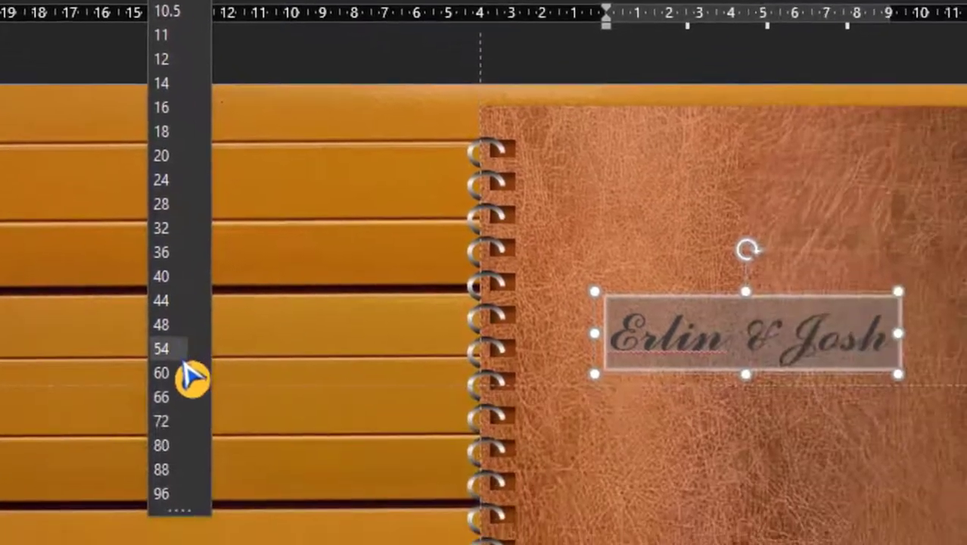
pyautogui.click(171, 428)
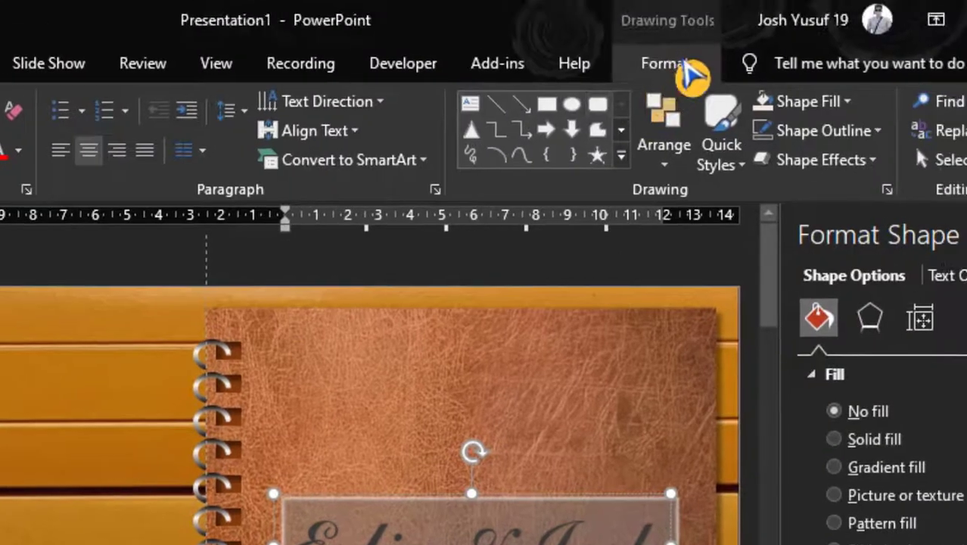
# Fill the title with Orange, Accent 2, Lighter 80% and add an Inside Top inner shadow
pyautogui.click(683, 63)
pyautogui.click(488, 106)
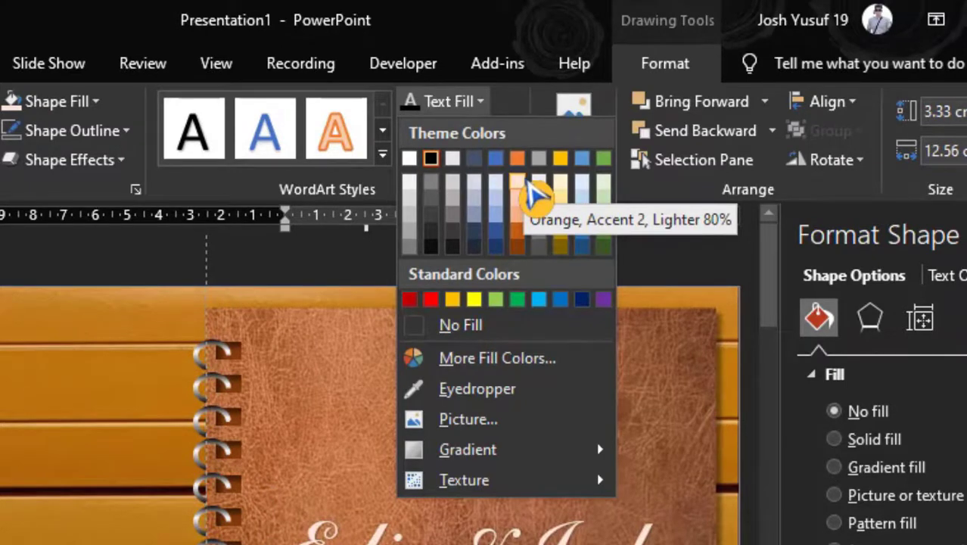
pyautogui.click(533, 195)
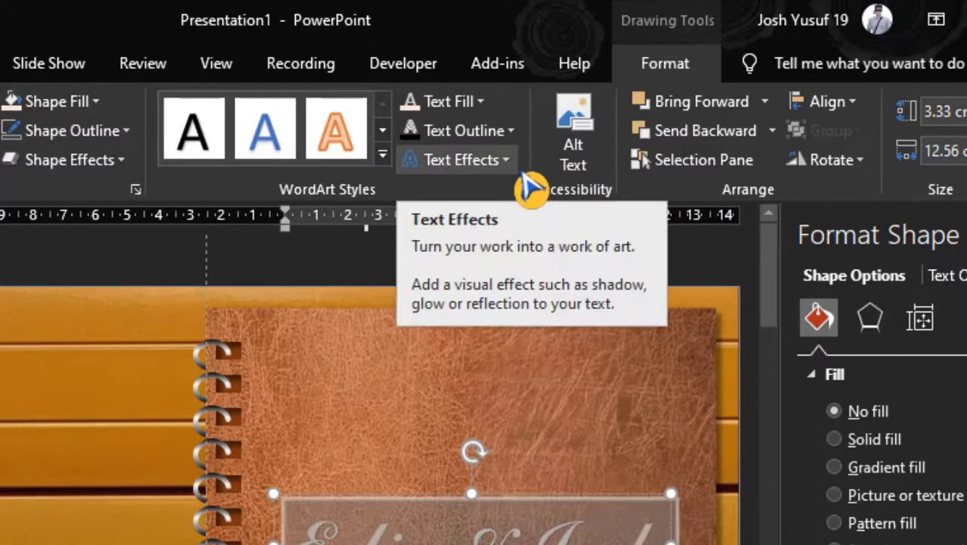
pyautogui.click(500, 159)
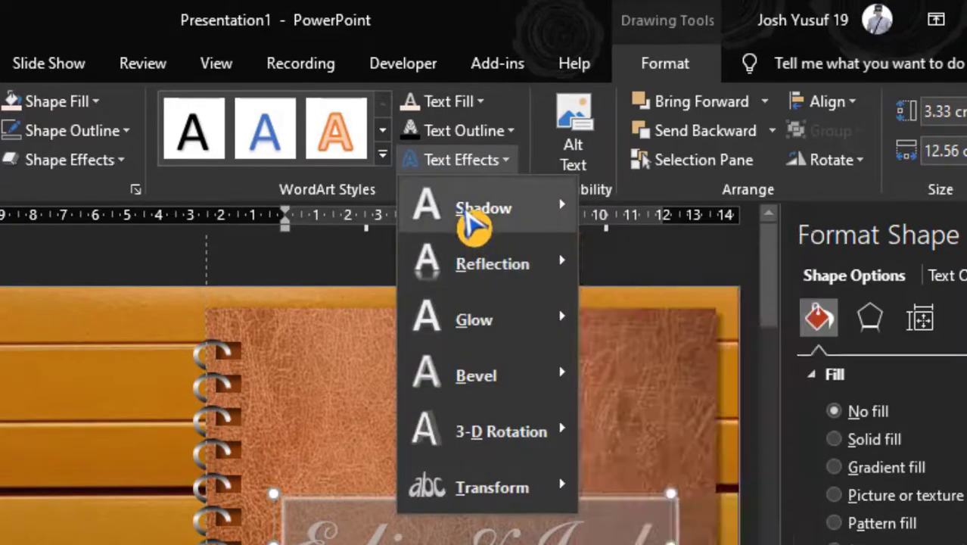
pyautogui.moveTo(514, 222)
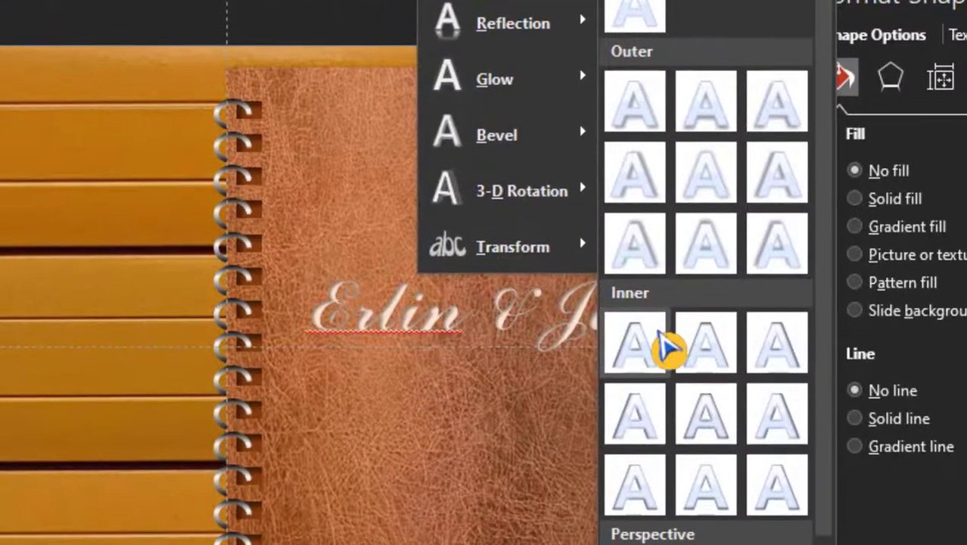
pyautogui.click(706, 362)
pyautogui.click(712, 371)
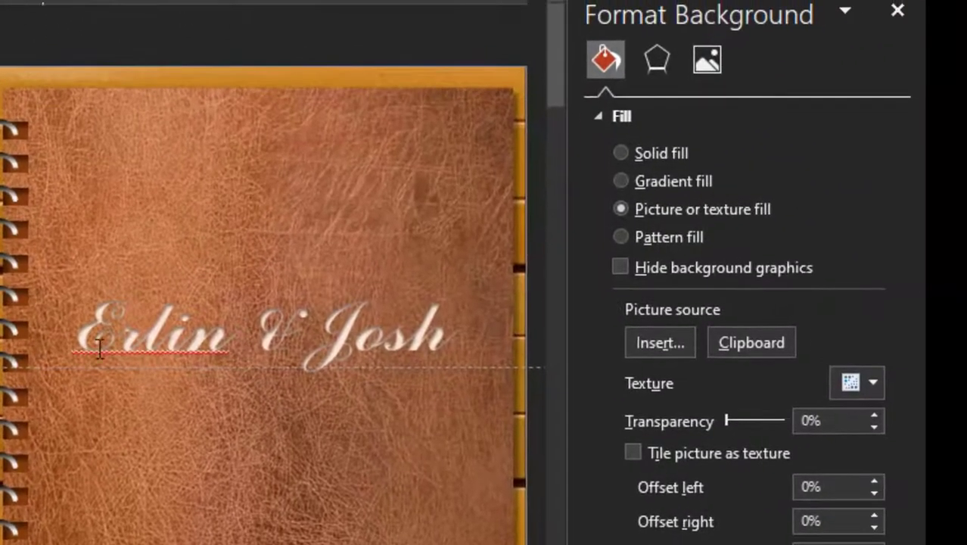
pyautogui.click(141, 383)
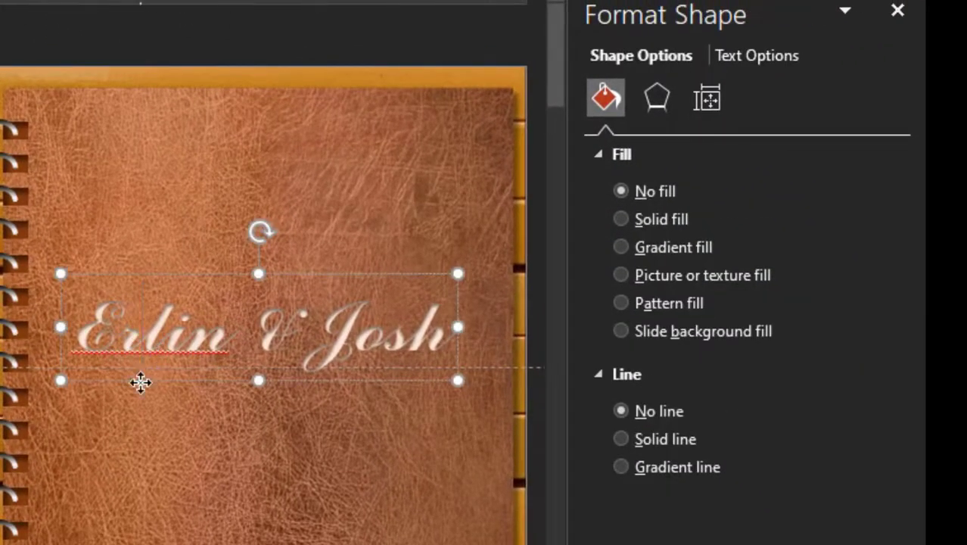
# Copy the cover title and paste it onto slide 2's right notebook page
pyautogui.rightClick(141, 382)
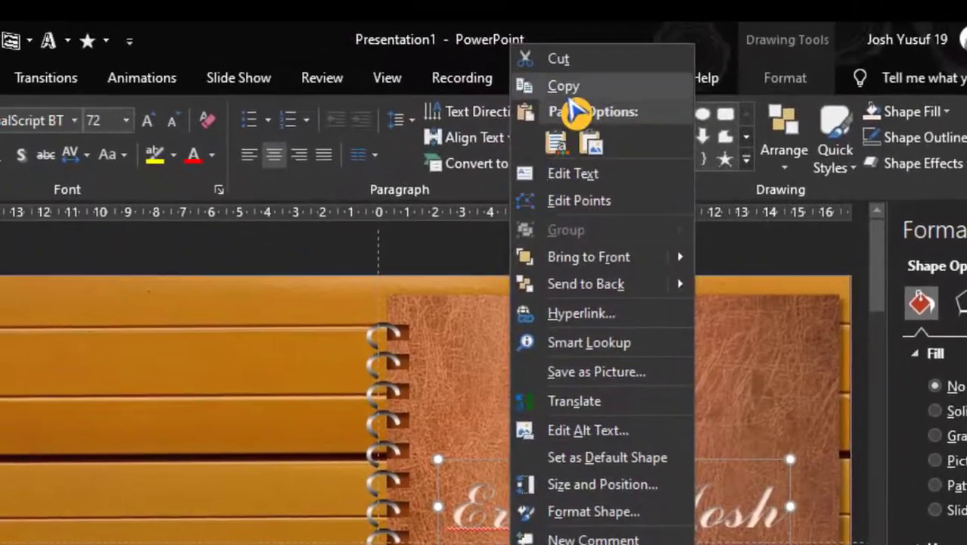
pyautogui.click(531, 83)
pyautogui.click(173, 209)
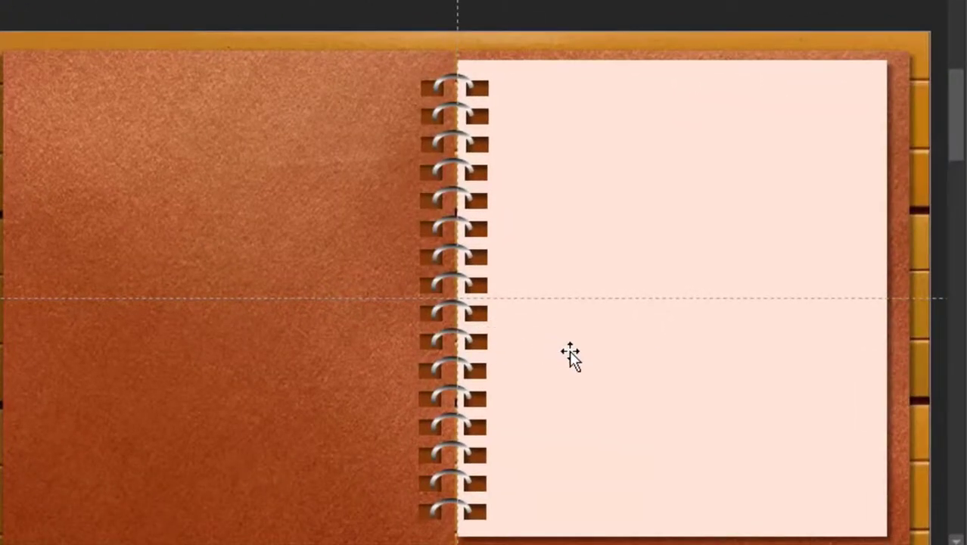
pyautogui.click(569, 351)
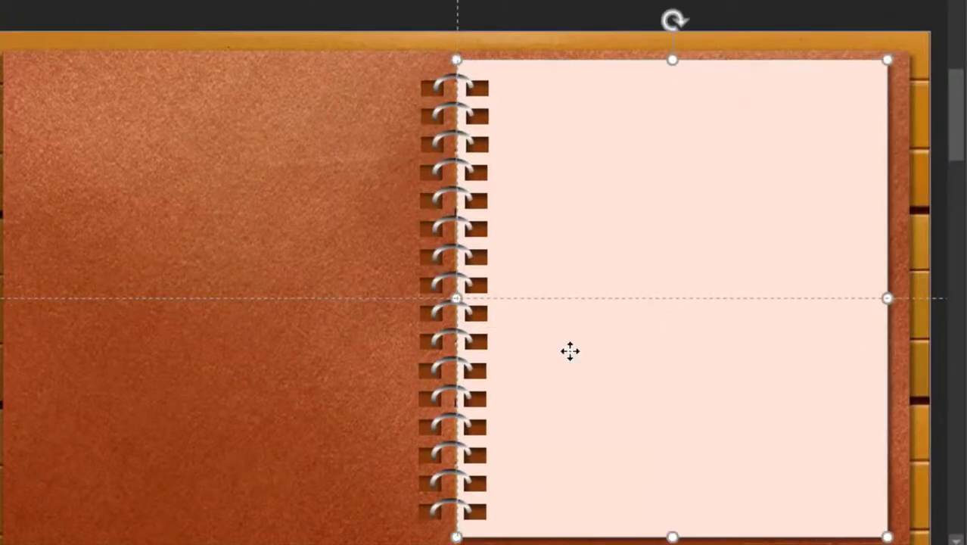
pyautogui.rightClick(569, 351)
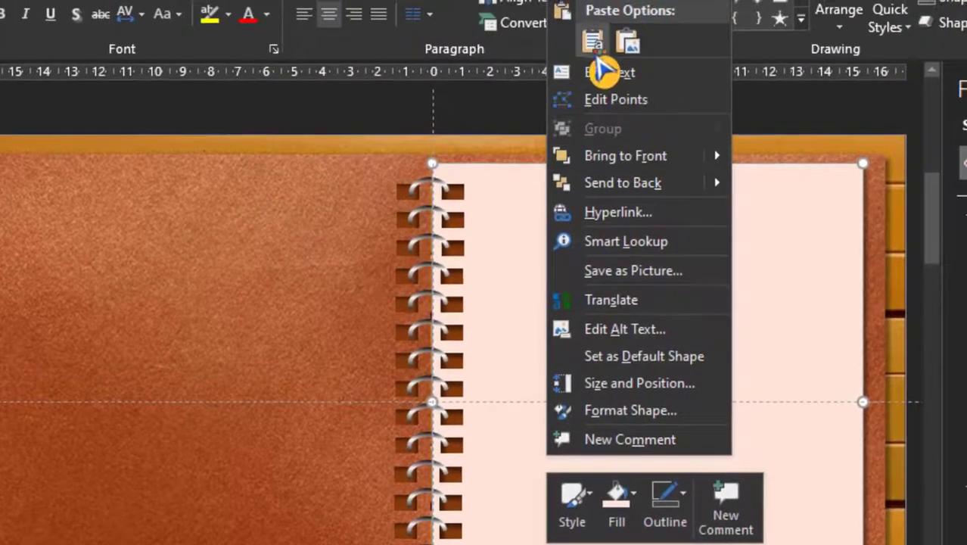
pyautogui.click(595, 38)
# Colour the pasted title dark brown and move it up toward the page top
pyautogui.moveTo(503, 371); pyautogui.dragTo(788, 393)
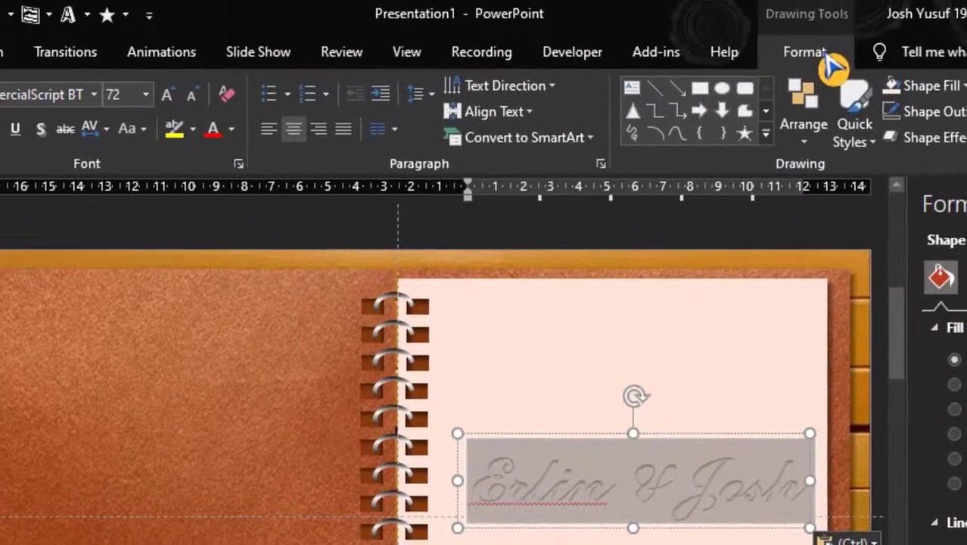
pyautogui.click(821, 63)
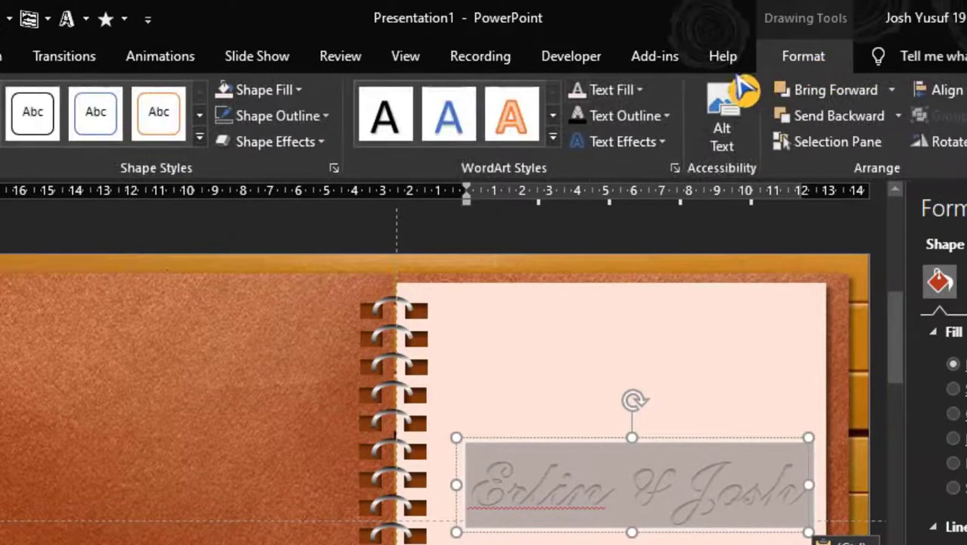
pyautogui.click(640, 90)
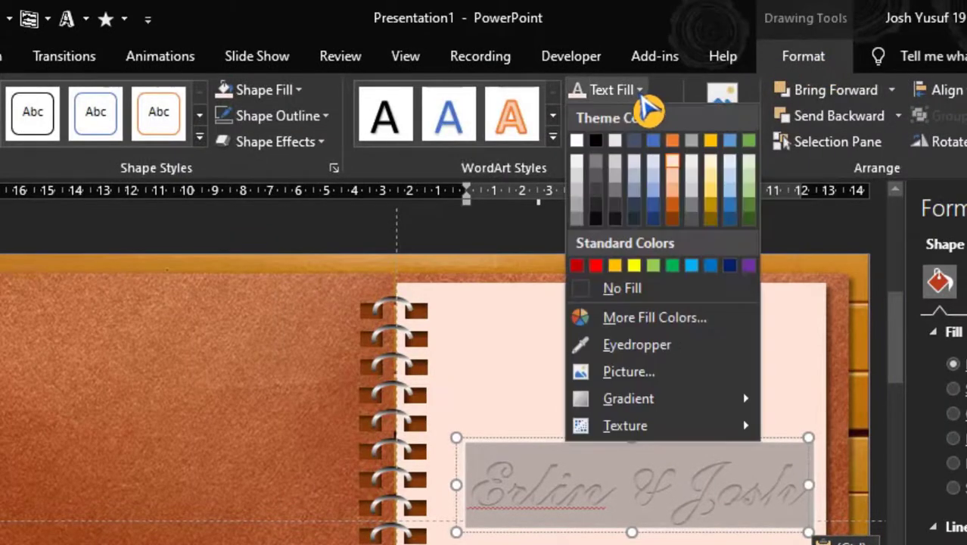
pyautogui.click(673, 220)
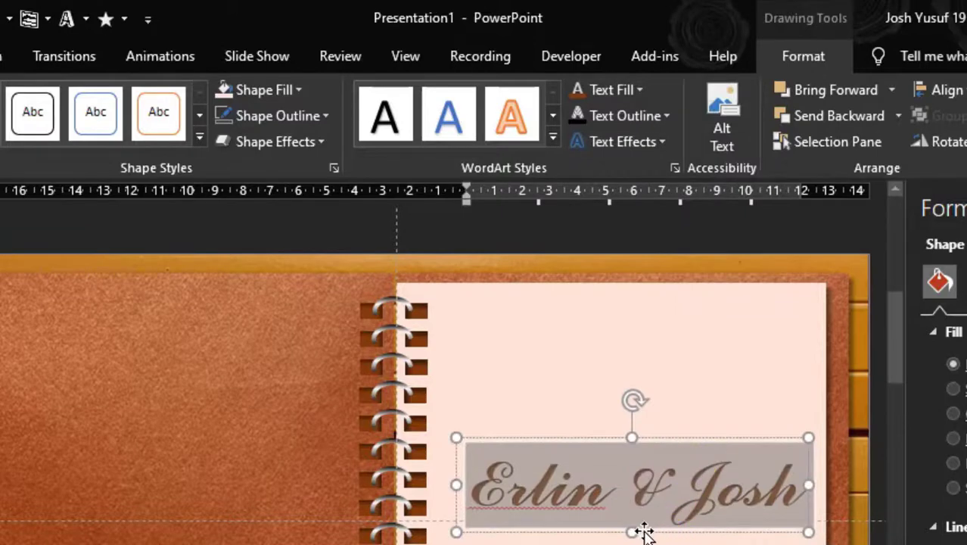
pyautogui.moveTo(644, 532); pyautogui.dragTo(637, 428)
# Change the title text to 'Sweet Moments' at font size 54
pyautogui.moveTo(475, 379); pyautogui.dragTo(747, 388)
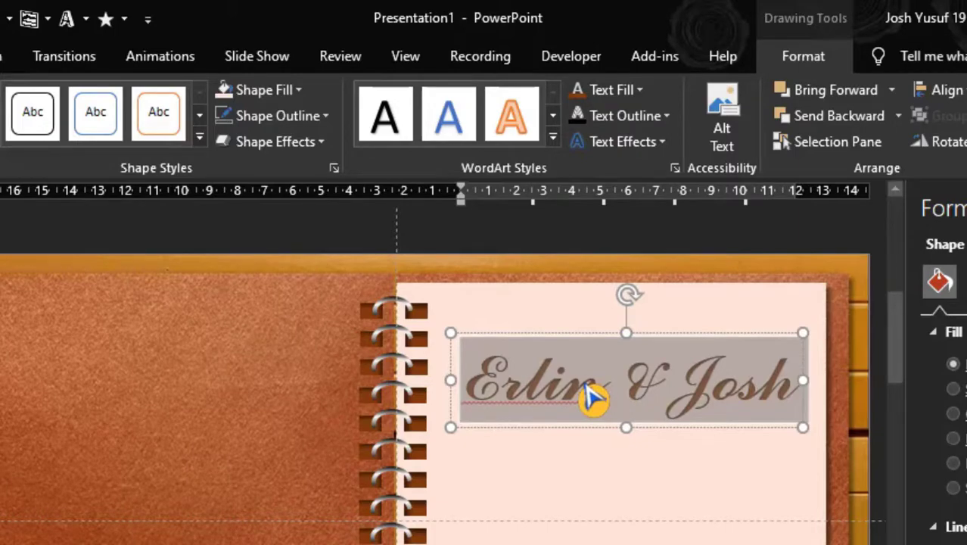
pyautogui.write('Sweet Moments')
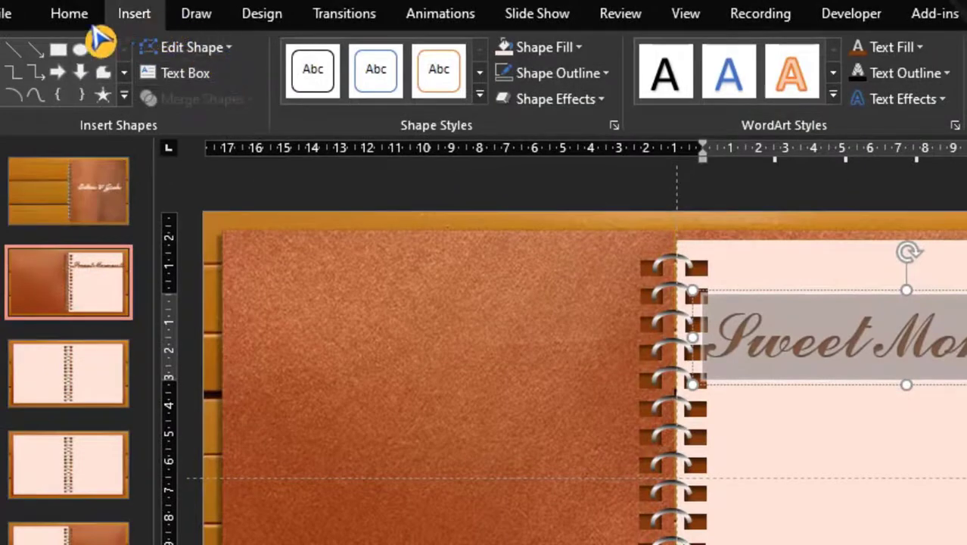
pyautogui.click(76, 22)
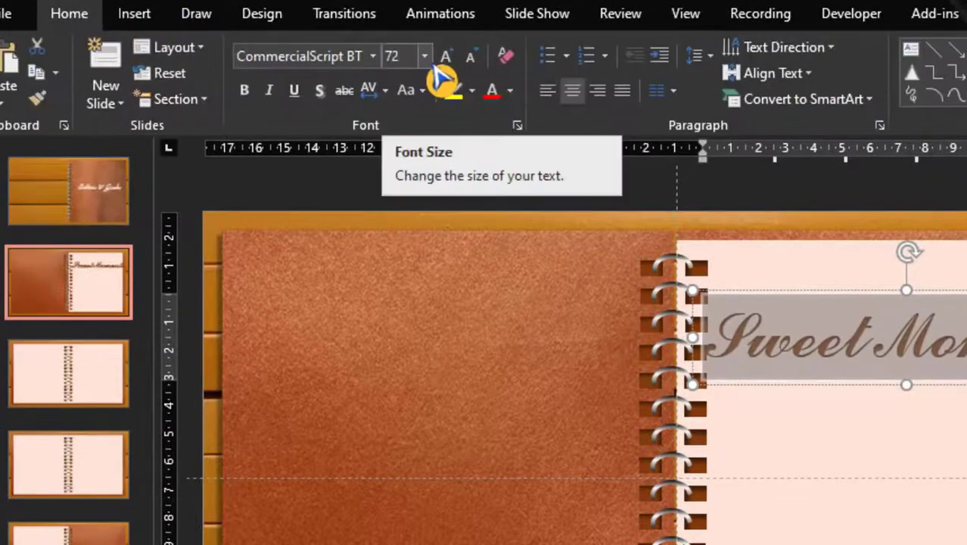
pyautogui.click(427, 60)
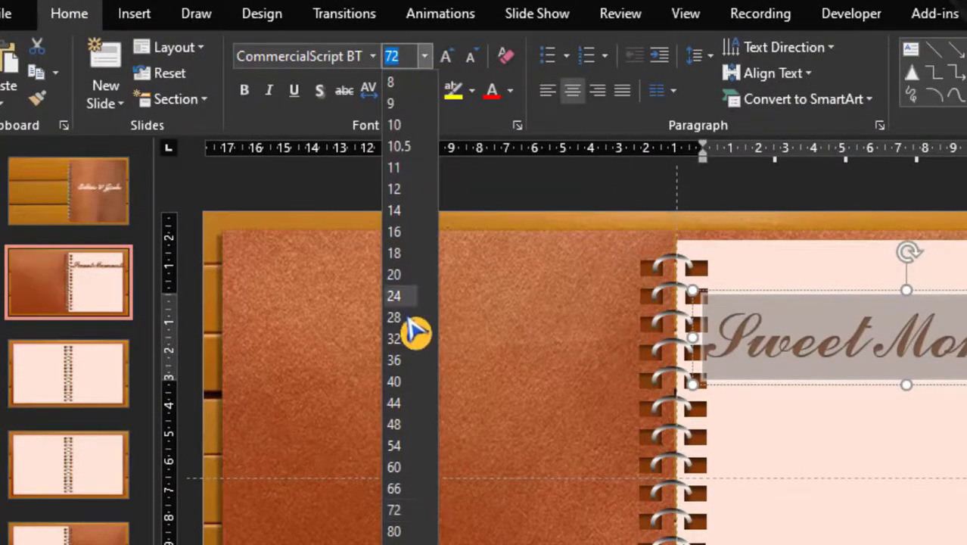
pyautogui.click(403, 452)
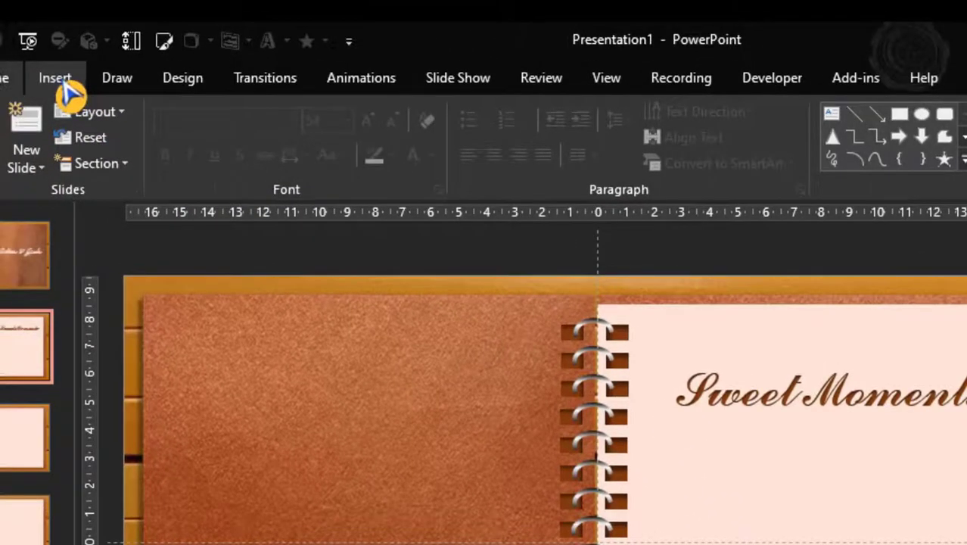
# Draw a heart shape on the right page and stretch it to fill the space below the title
pyautogui.click(66, 88)
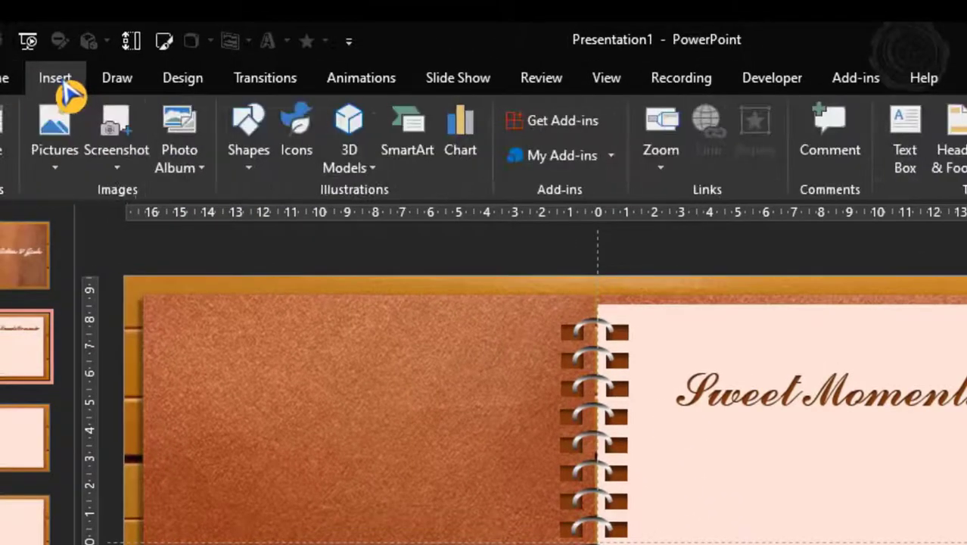
pyautogui.click(258, 171)
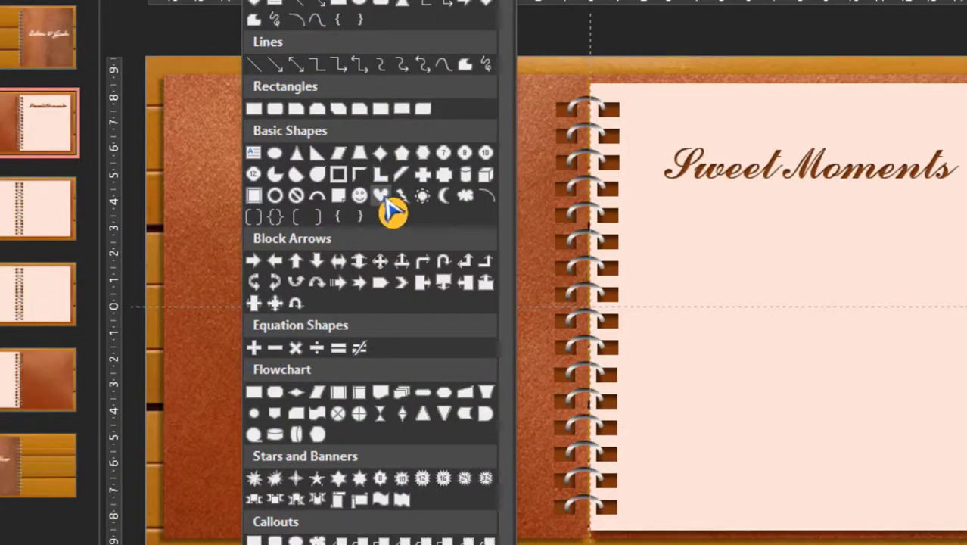
pyautogui.click(380, 197)
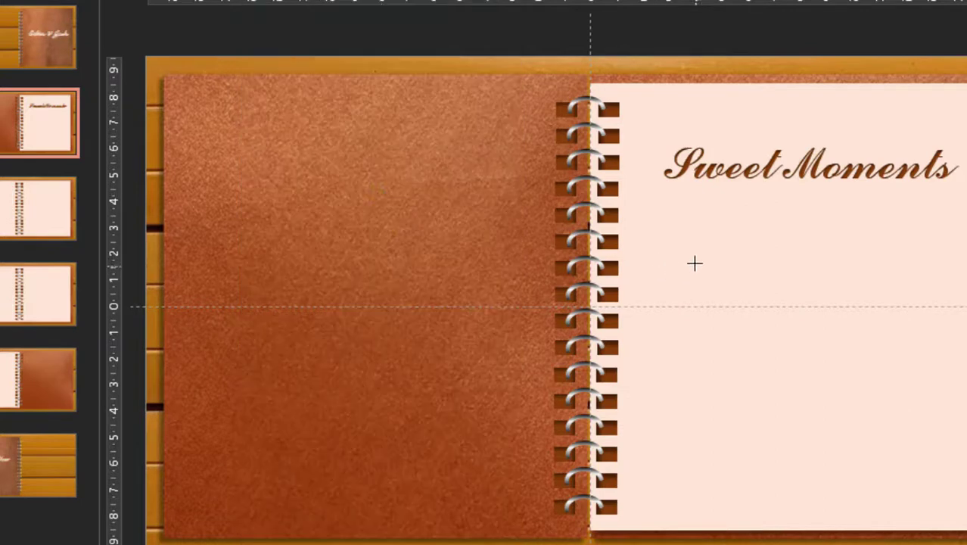
pyautogui.moveTo(695, 232); pyautogui.dragTo(959, 488)
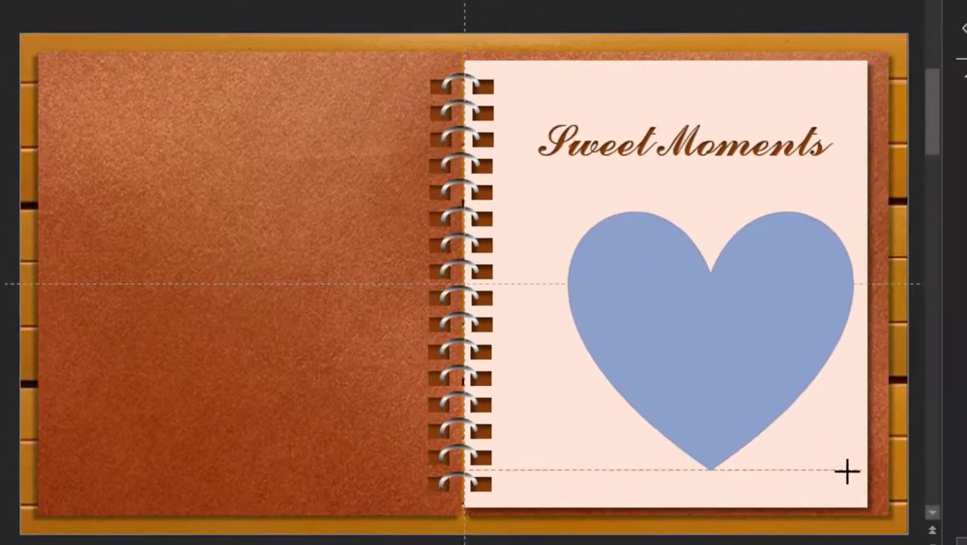
pyautogui.moveTo(570, 341); pyautogui.dragTo(501, 351)
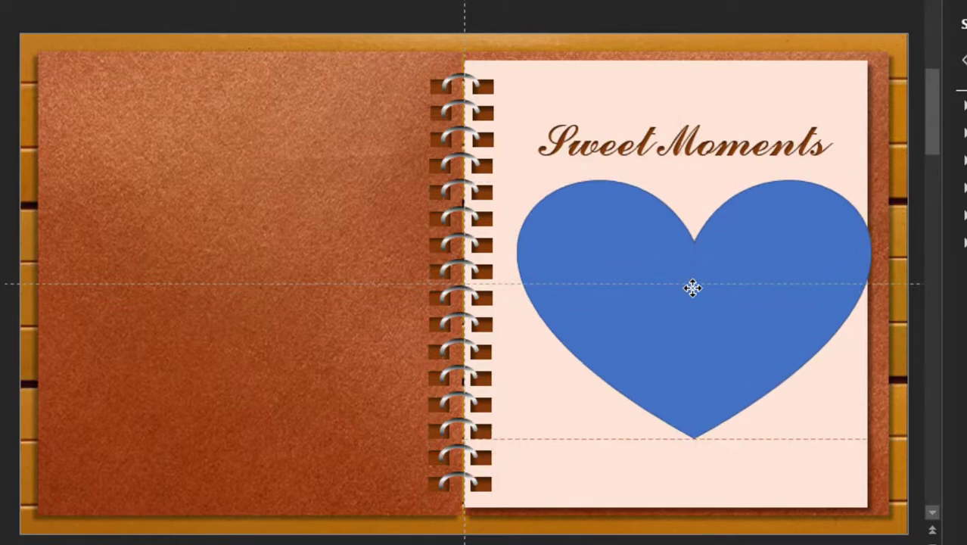
pyautogui.moveTo(684, 292); pyautogui.dragTo(677, 288)
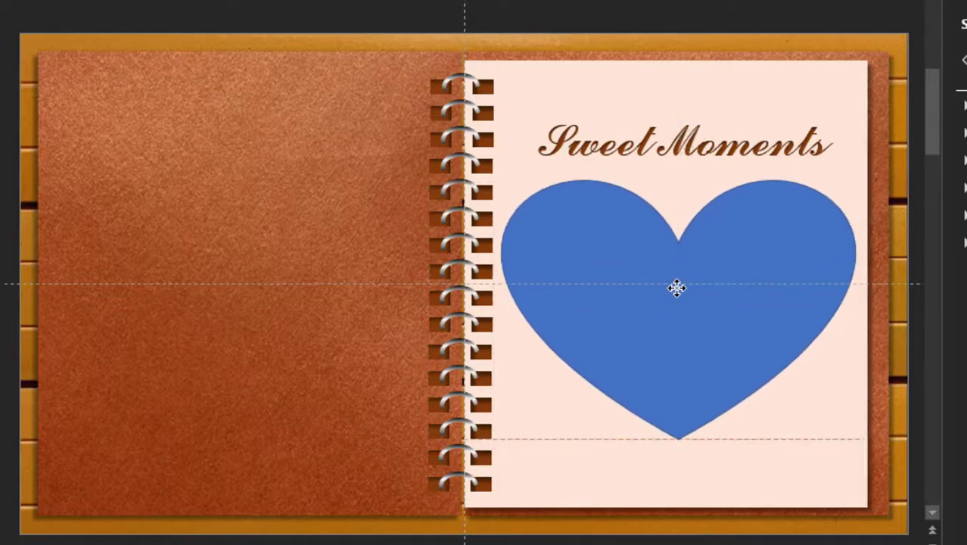
pyautogui.moveTo(678, 438); pyautogui.dragTo(678, 496)
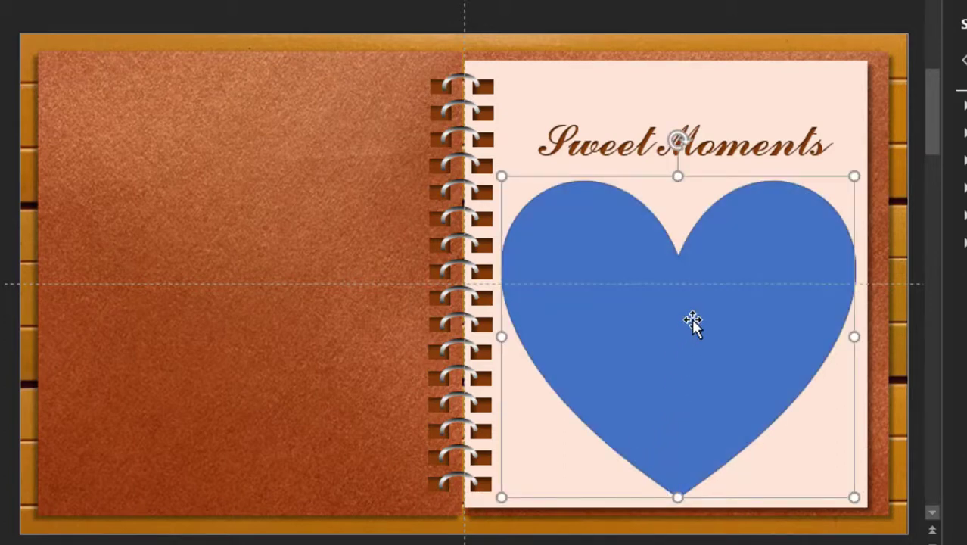
# Fill the heart with the photo LOB_6788 from a file
pyautogui.rightClick(693, 320)
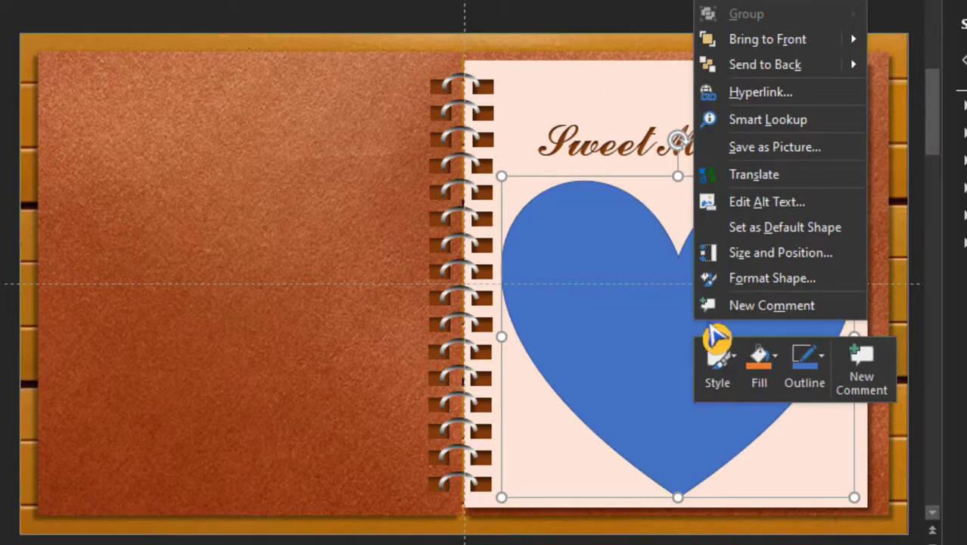
pyautogui.click(760, 280)
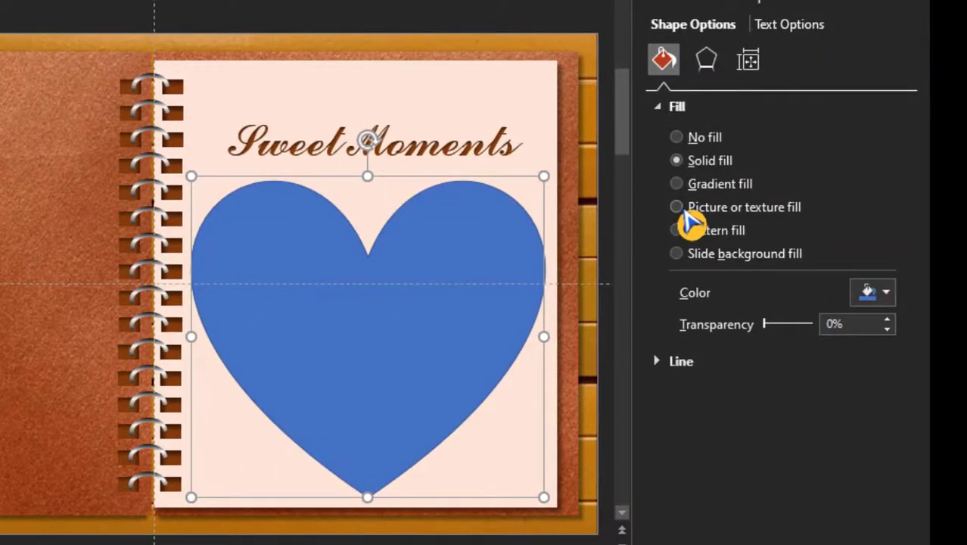
pyautogui.click(678, 208)
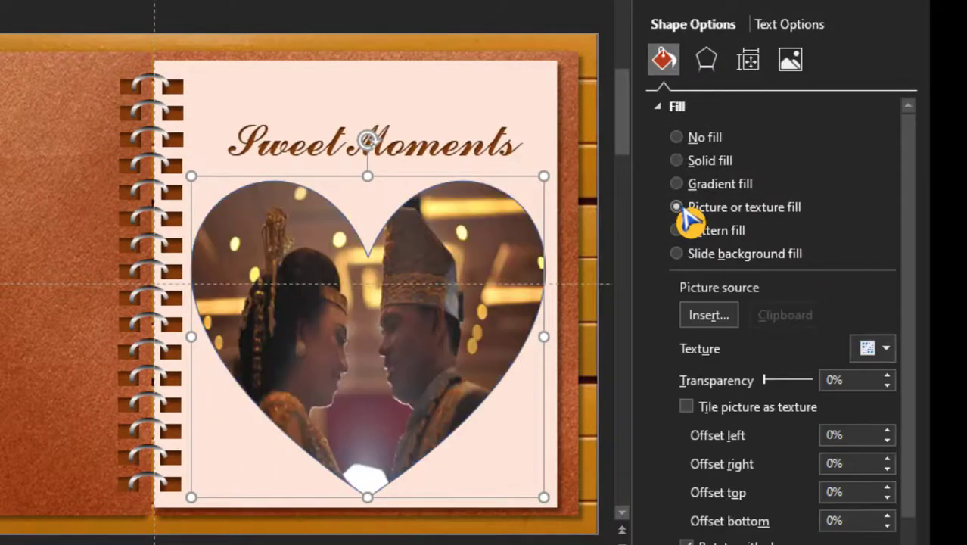
pyautogui.click(707, 315)
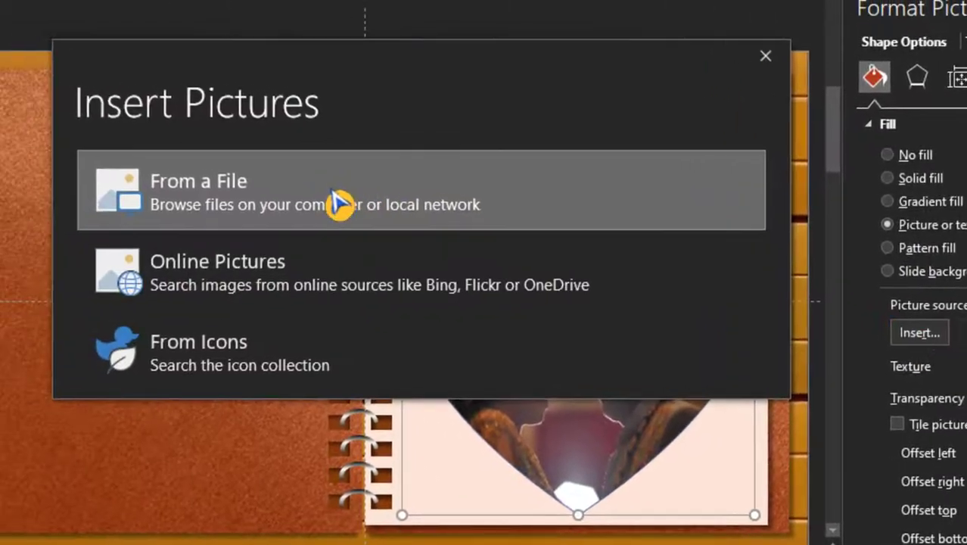
pyautogui.click(339, 203)
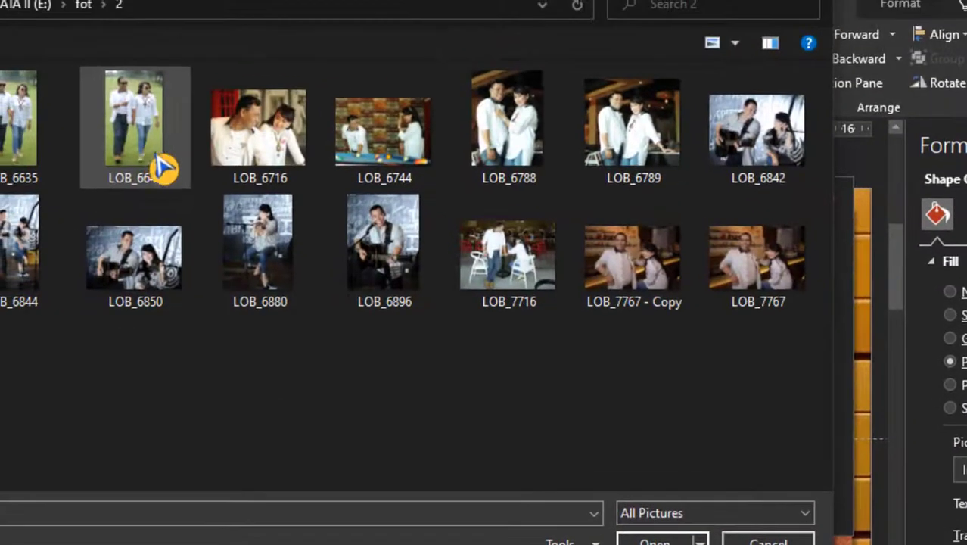
pyautogui.click(519, 148)
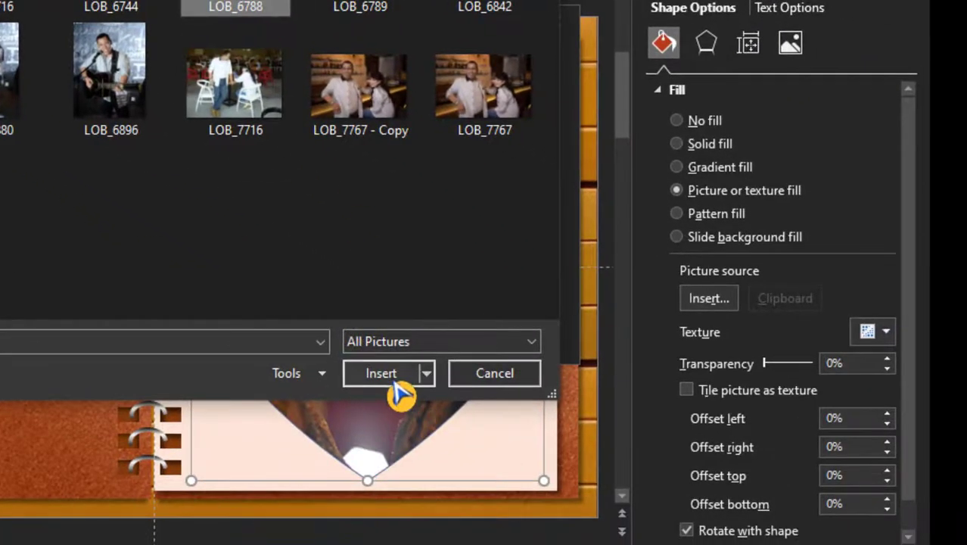
pyautogui.click(392, 383)
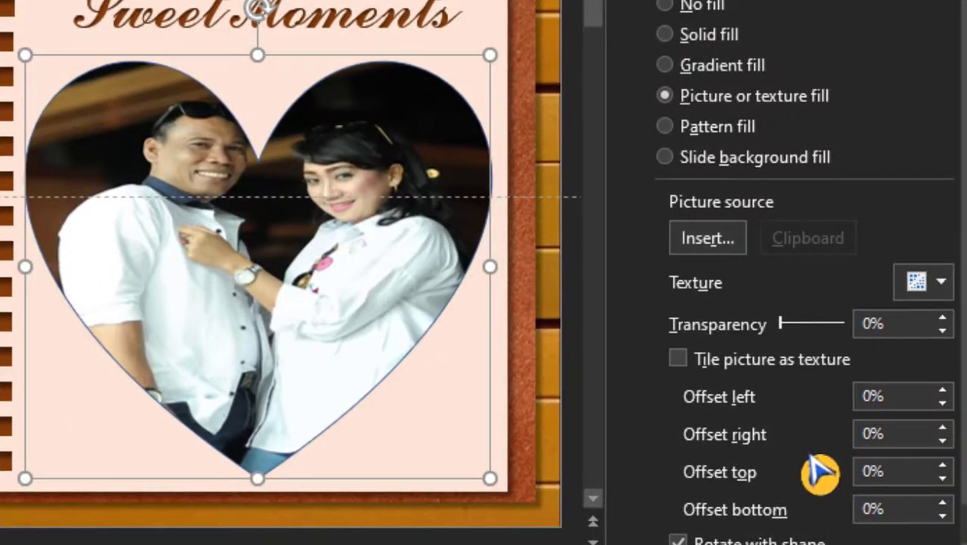
# Set the photo offsets to -3% left, -67% bottom and -10% top so both faces fit
pyautogui.click(943, 405)
pyautogui.click(943, 405)
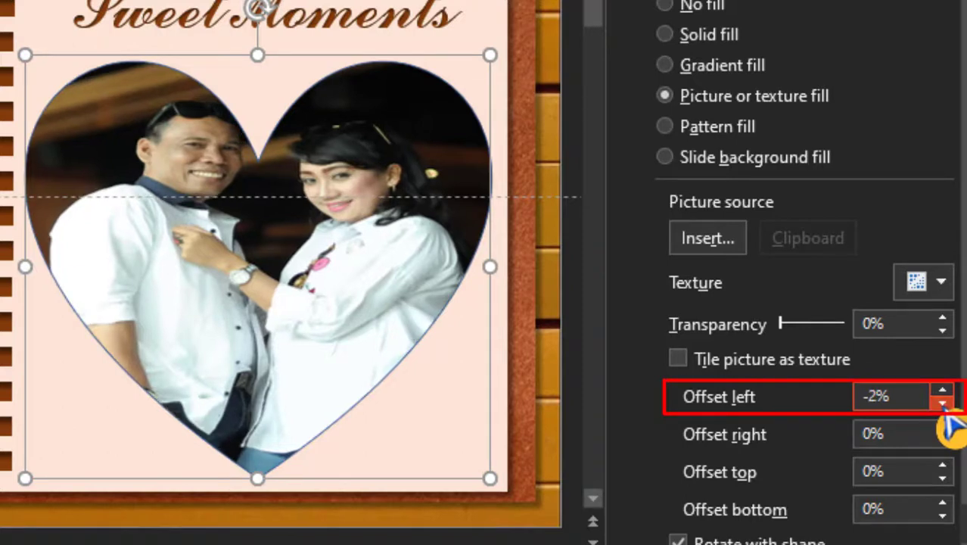
pyautogui.click(943, 405)
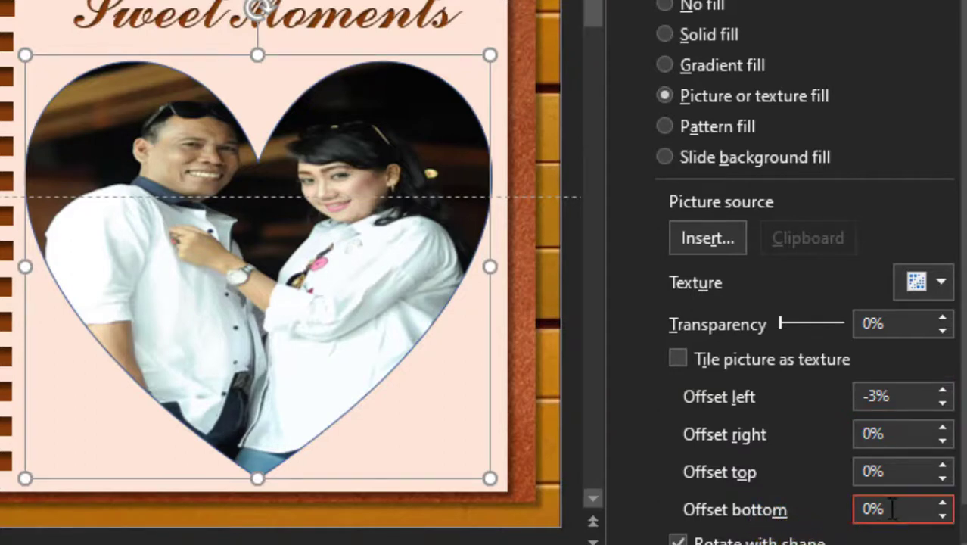
pyautogui.click(944, 518)
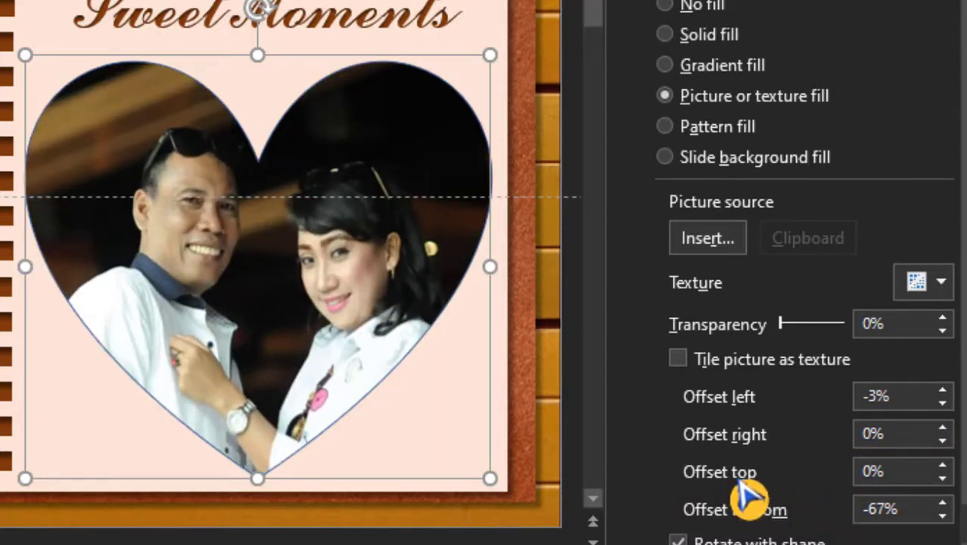
pyautogui.click(943, 480)
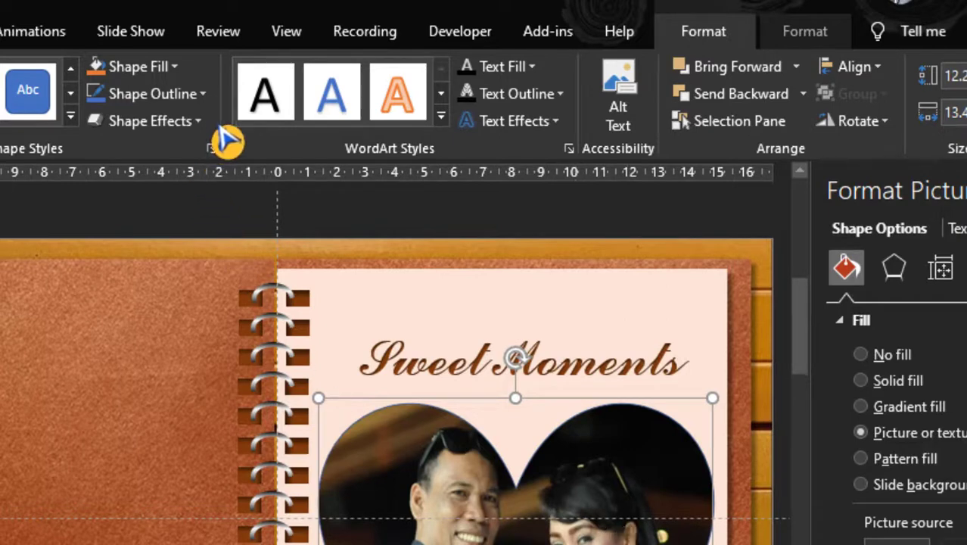
# Outline the heart in Orange, Accent 2, Darker 50% with a thin, roughly 1 pt weight
pyautogui.click(204, 96)
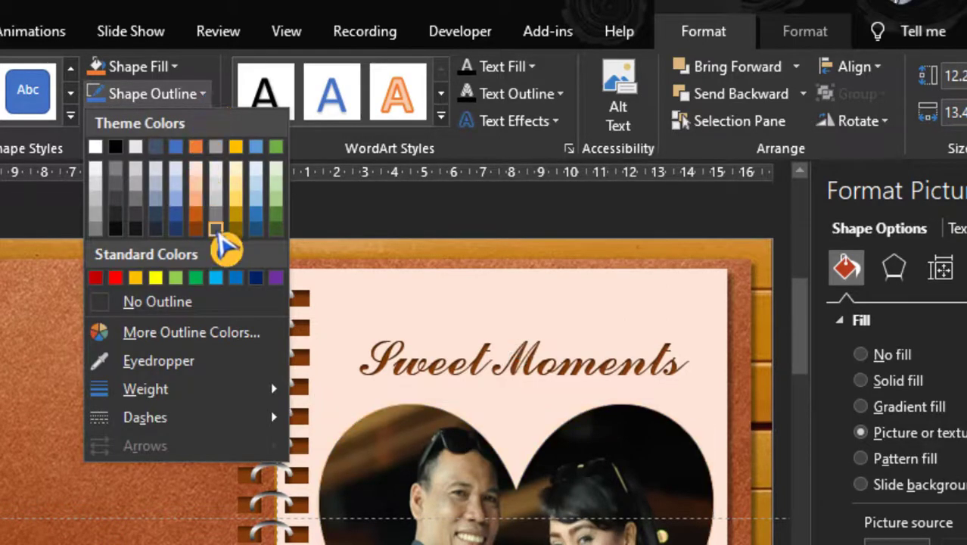
pyautogui.click(199, 240)
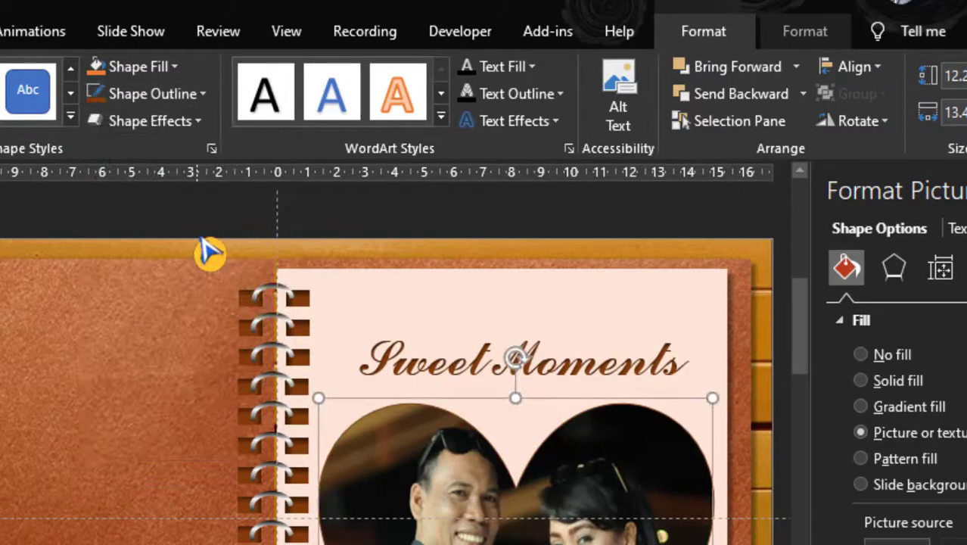
pyautogui.click(208, 104)
pyautogui.moveTo(193, 392)
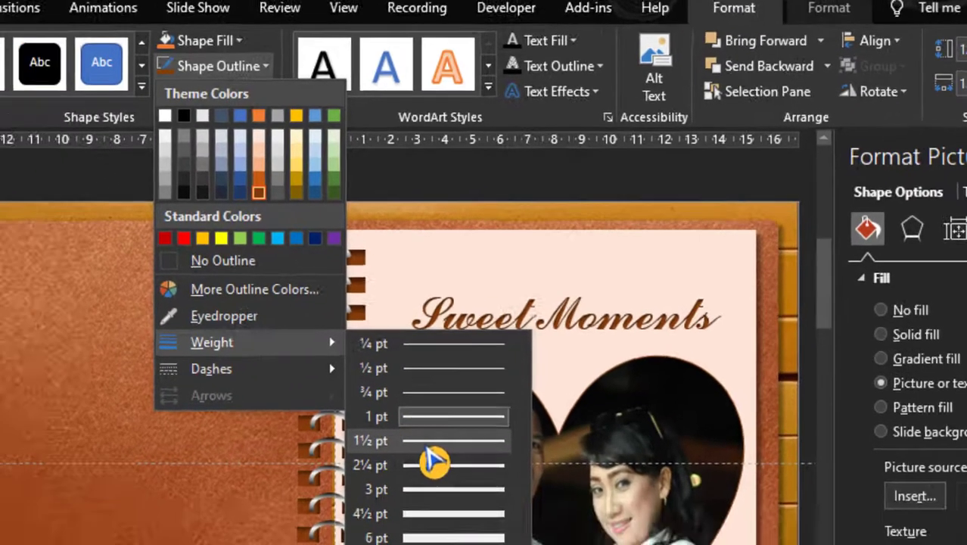
pyautogui.click(378, 496)
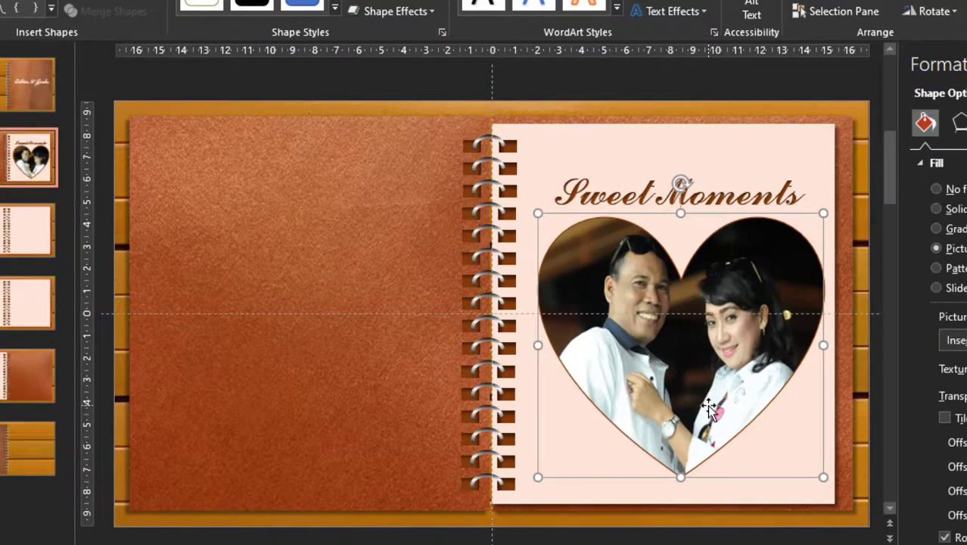
# Nudge the heart photo left and down until it sits centred on the page
pyautogui.moveTo(712, 413)
pyautogui.mouseDown()
pyautogui.moveTo(695, 425)
pyautogui.moveTo(707, 380)
pyautogui.mouseUp()
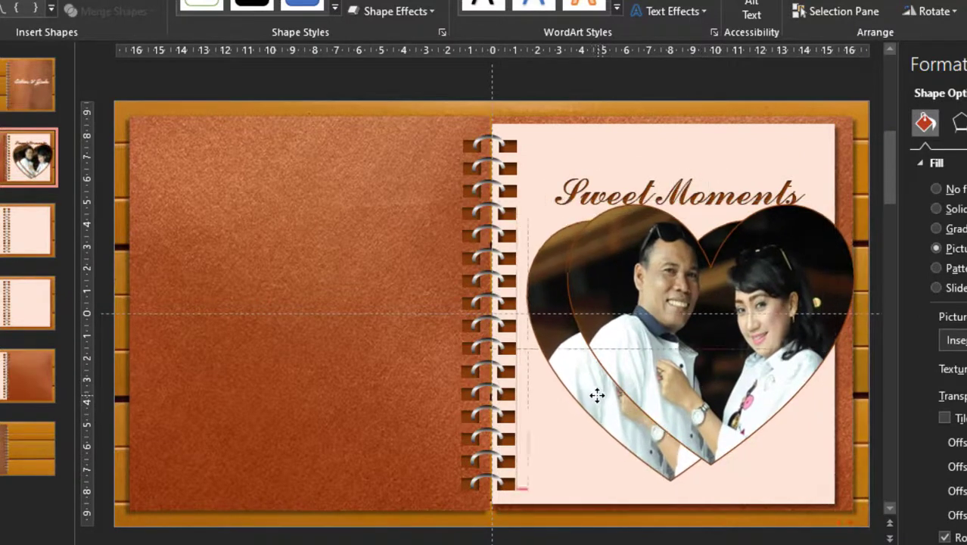
pyautogui.moveTo(610, 395); pyautogui.dragTo(596, 405)
pyautogui.click(820, 237)
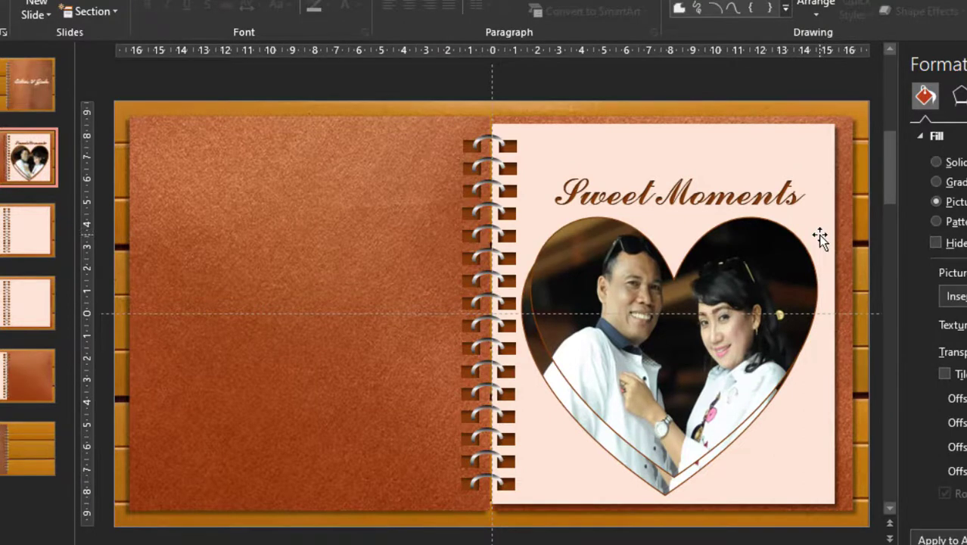
pyautogui.click(6, 244)
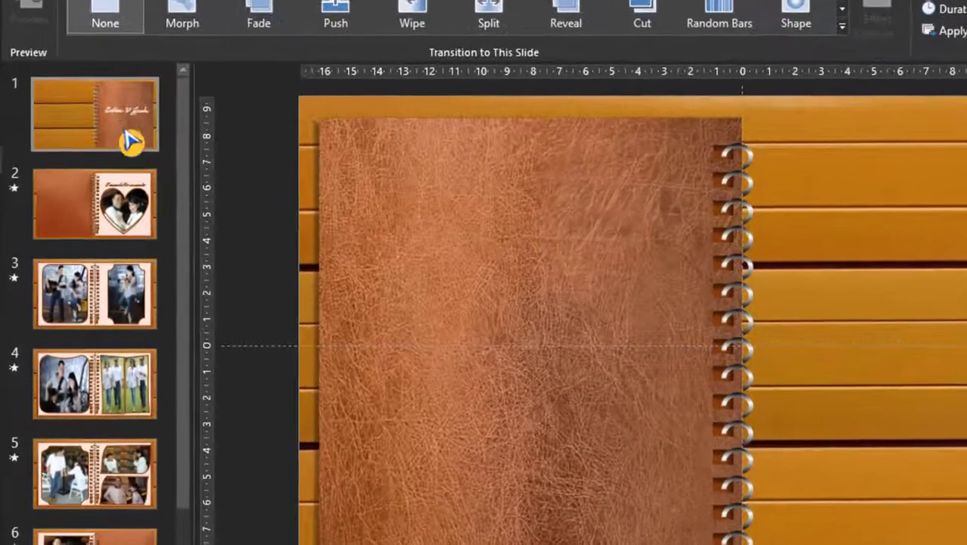
# Copy the 'Erlin & Josh' script title box from the front cover slide
pyautogui.click(127, 134)
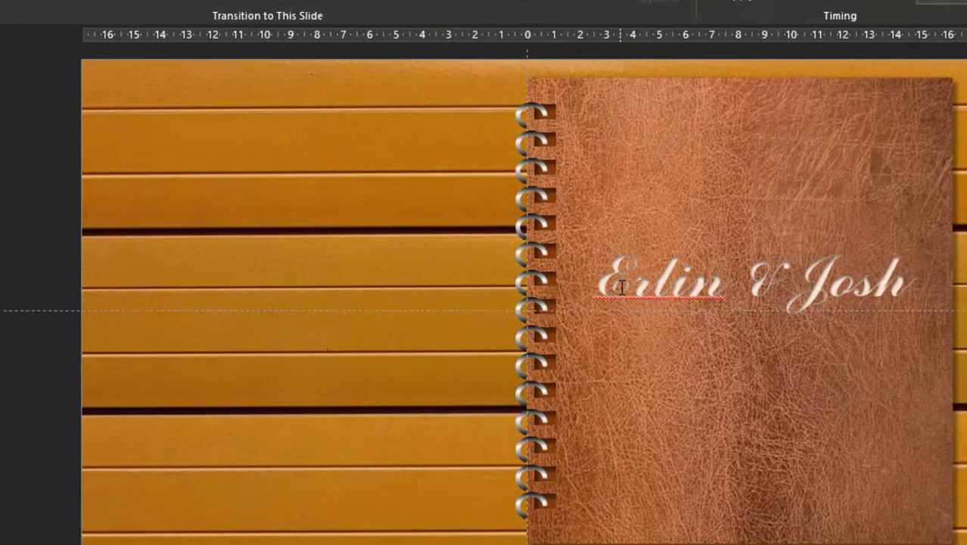
pyautogui.click(626, 297)
pyautogui.click(627, 324)
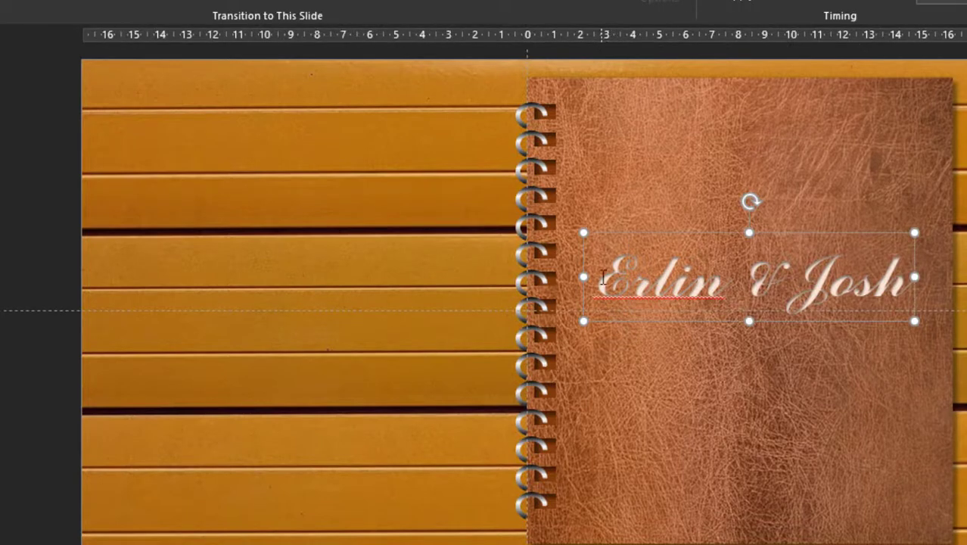
pyautogui.rightClick(627, 326)
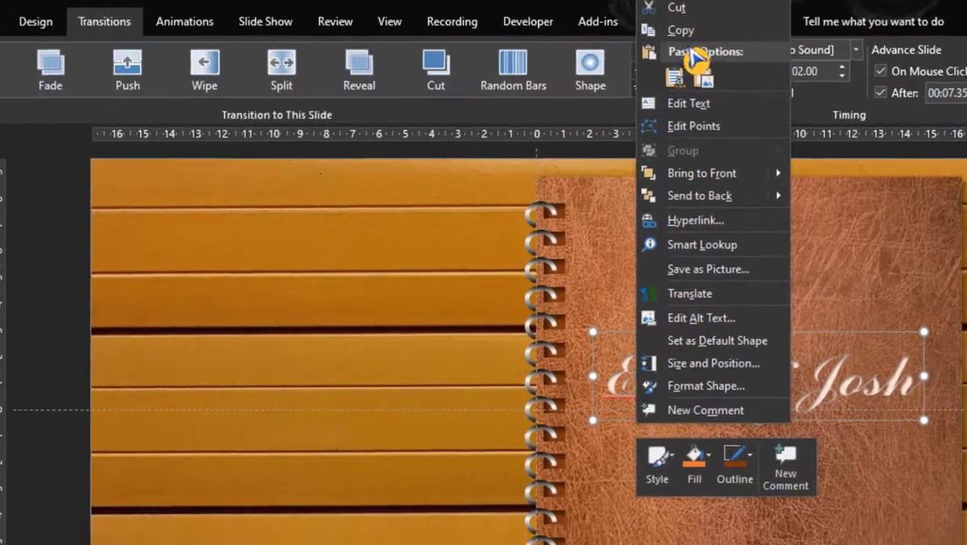
pyautogui.press('Escape')
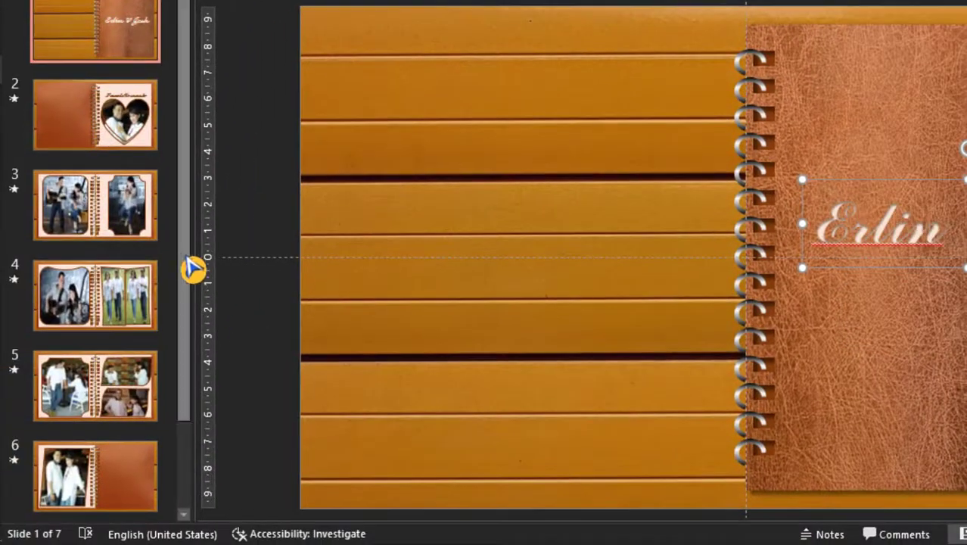
# Paste the title onto the slide 7 leather back cover, position it, and retype it as 'Thank You'
pyautogui.moveTo(189, 259); pyautogui.dragTo(182, 353)
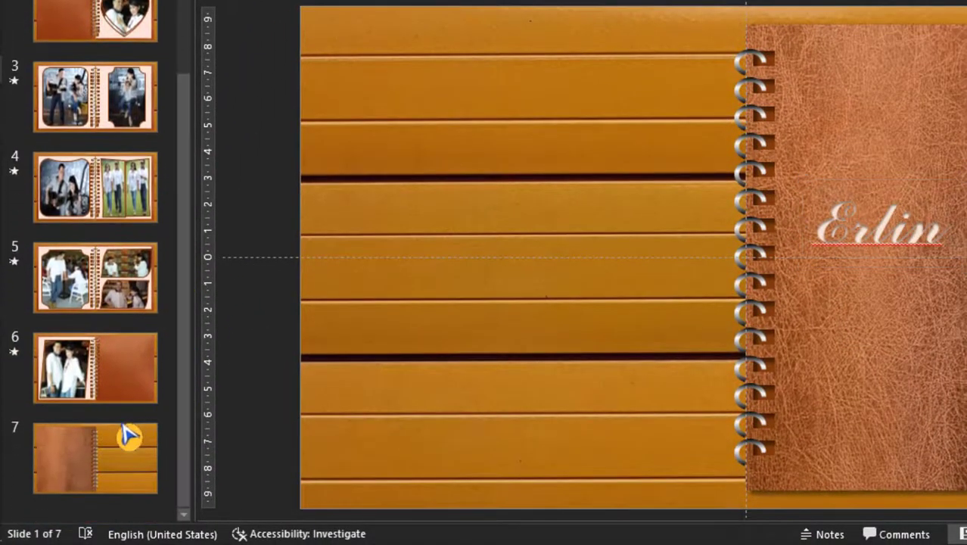
pyautogui.click(89, 464)
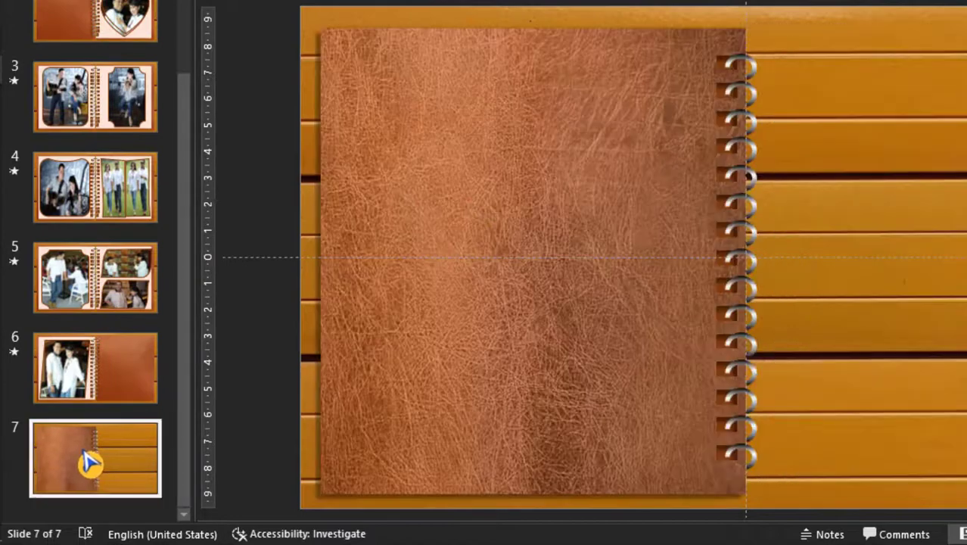
pyautogui.click(459, 384)
pyautogui.rightClick(473, 384)
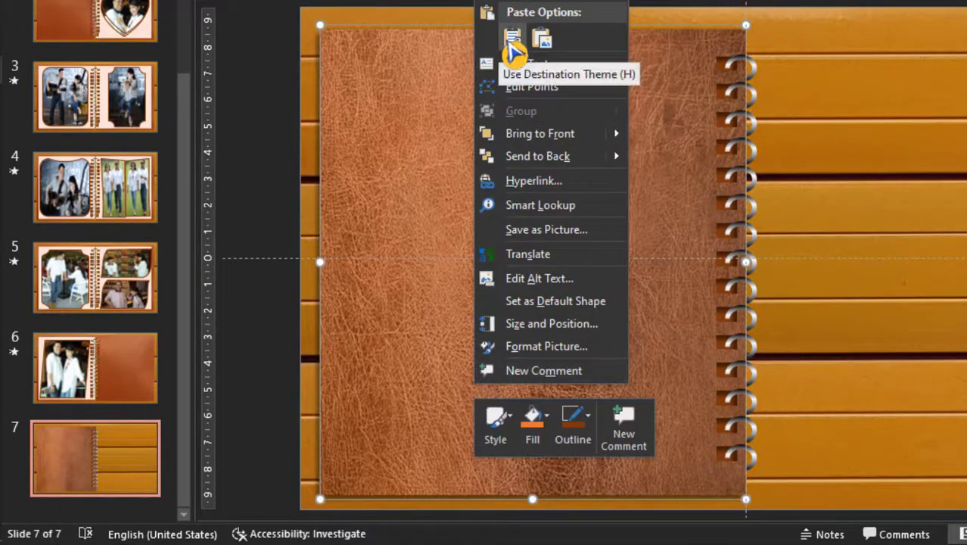
pyautogui.click(512, 51)
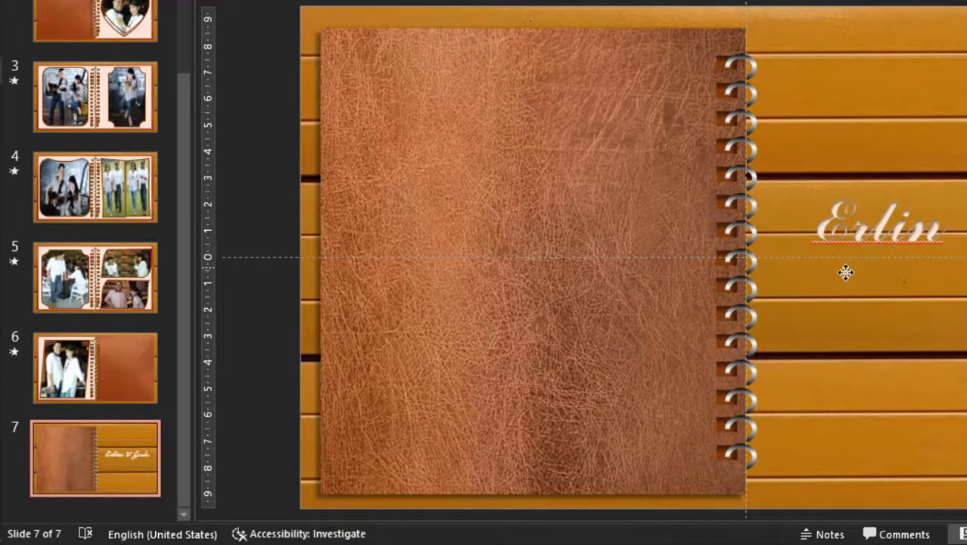
pyautogui.moveTo(846, 272); pyautogui.dragTo(402, 270)
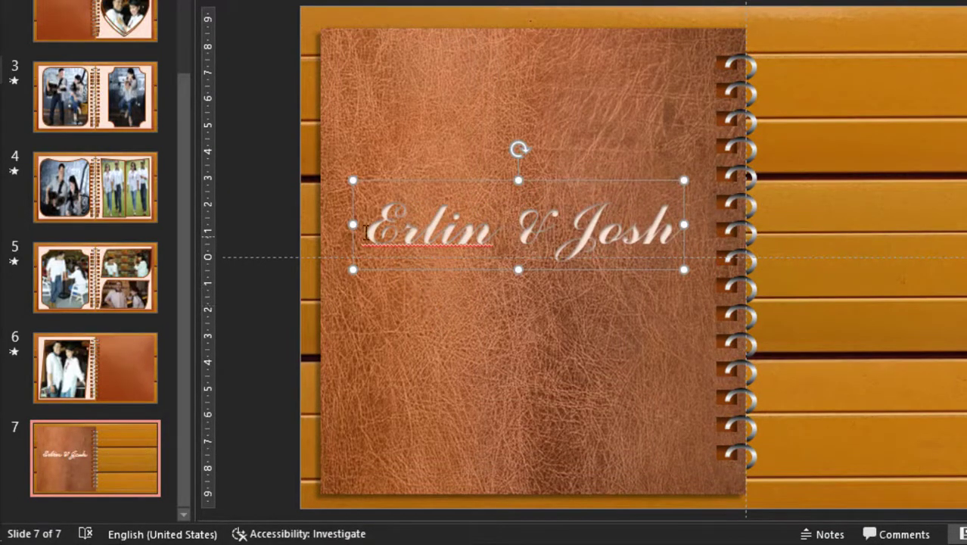
pyautogui.moveTo(365, 233); pyautogui.dragTo(632, 277)
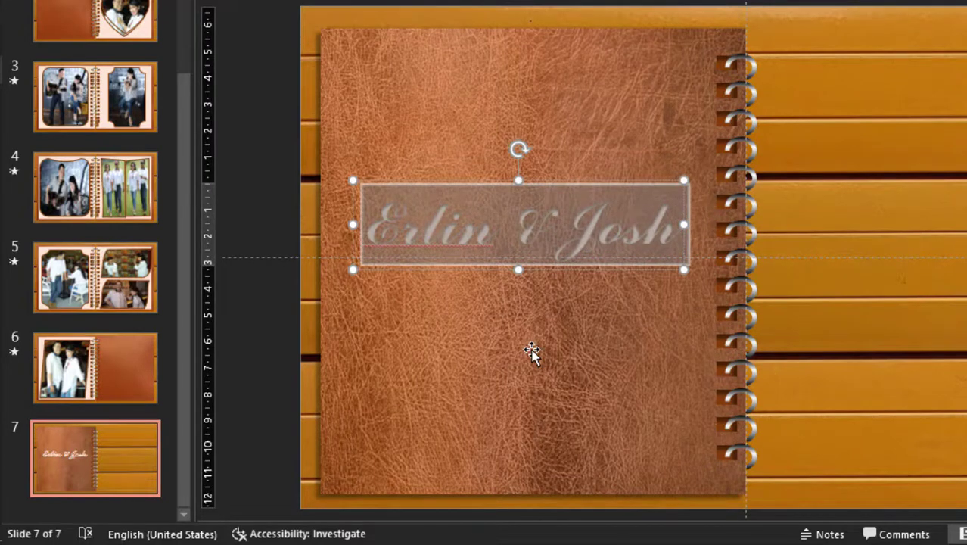
pyautogui.write('Thank You')
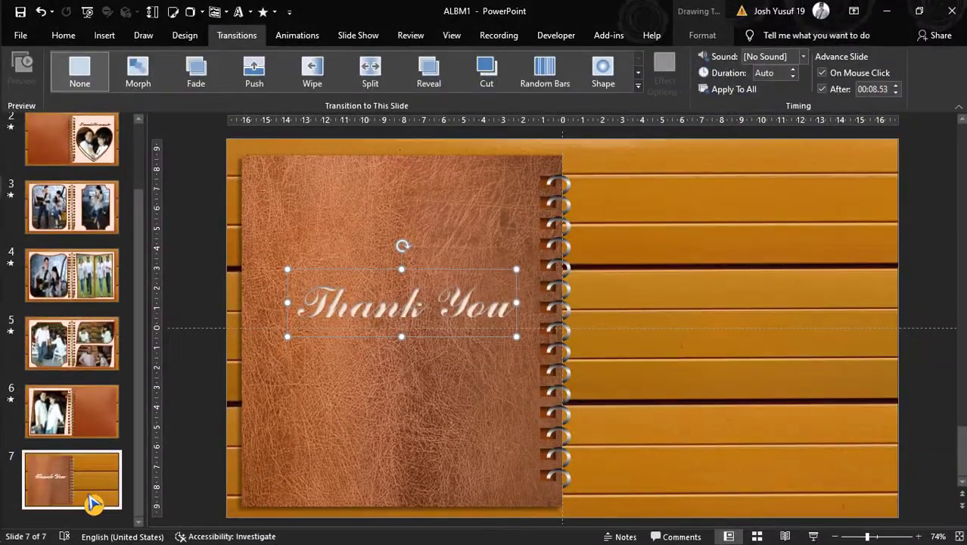
# Give slide 7 a Page Curl transition and play the album as a slide show from slide 1
pyautogui.click(92, 503)
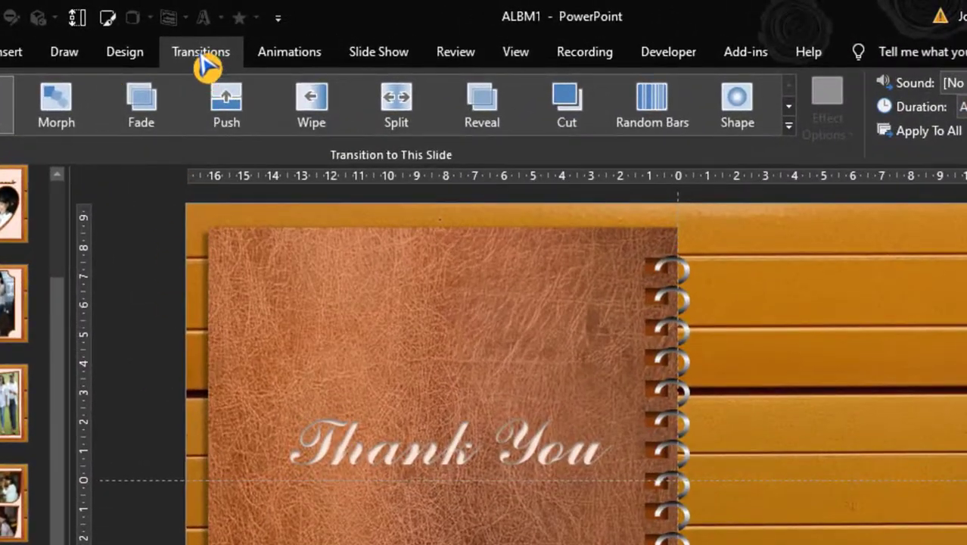
pyautogui.click(788, 127)
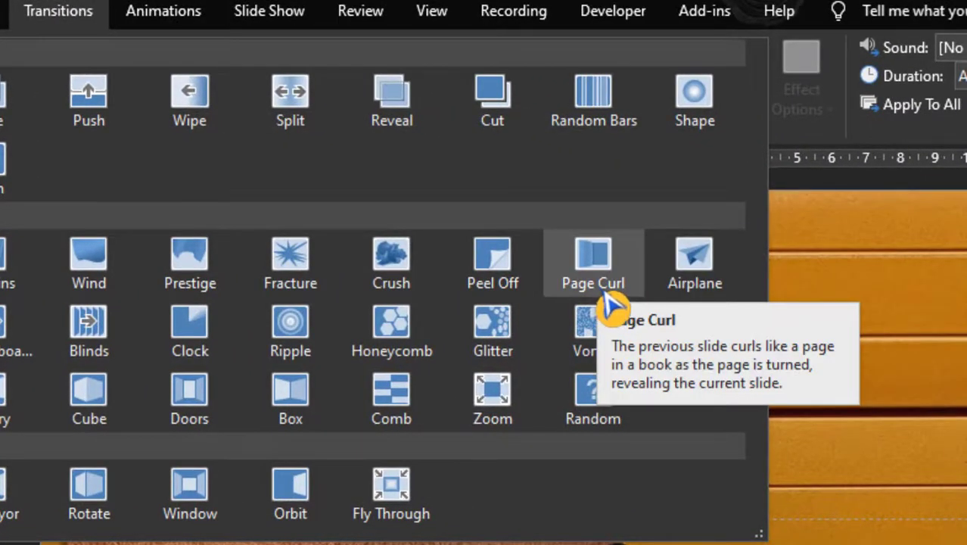
pyautogui.click(605, 299)
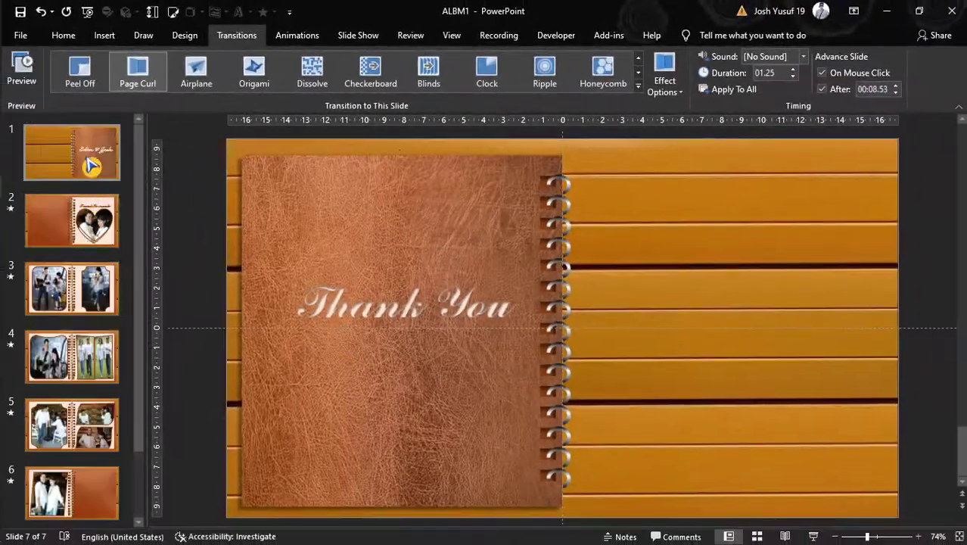
pyautogui.click(93, 159)
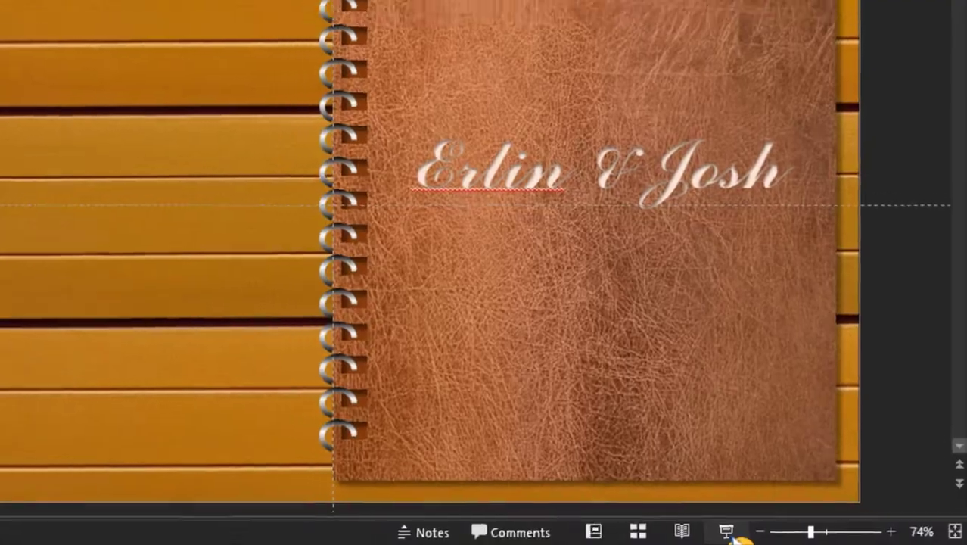
pyautogui.click(728, 532)
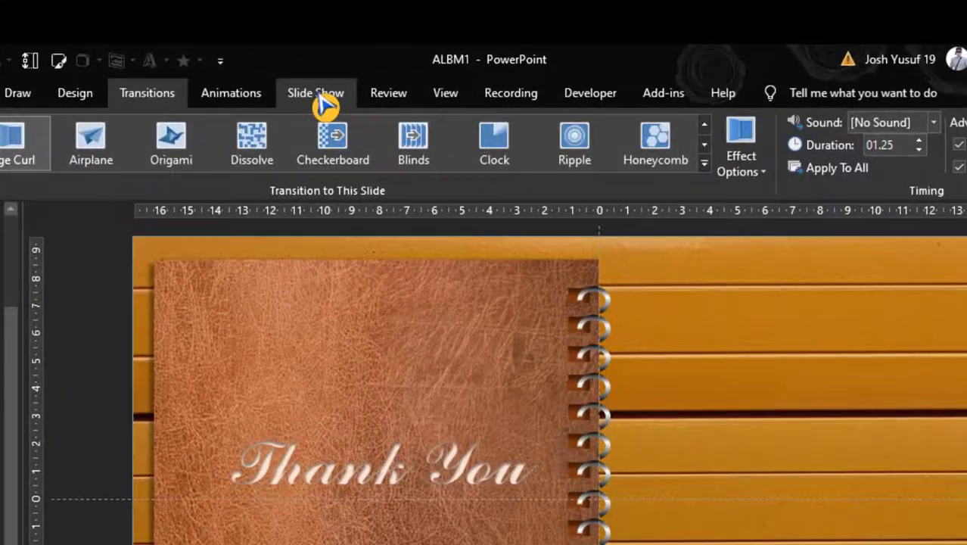
# Rehearse timings through all seven album pages and keep the 0:00:48 total as slide timings
pyautogui.click(358, 35)
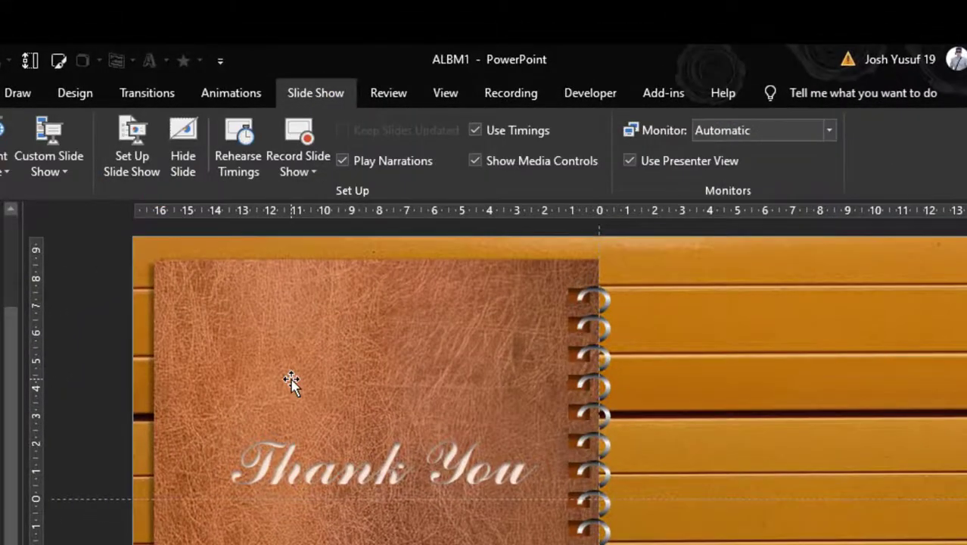
pyautogui.click(259, 182)
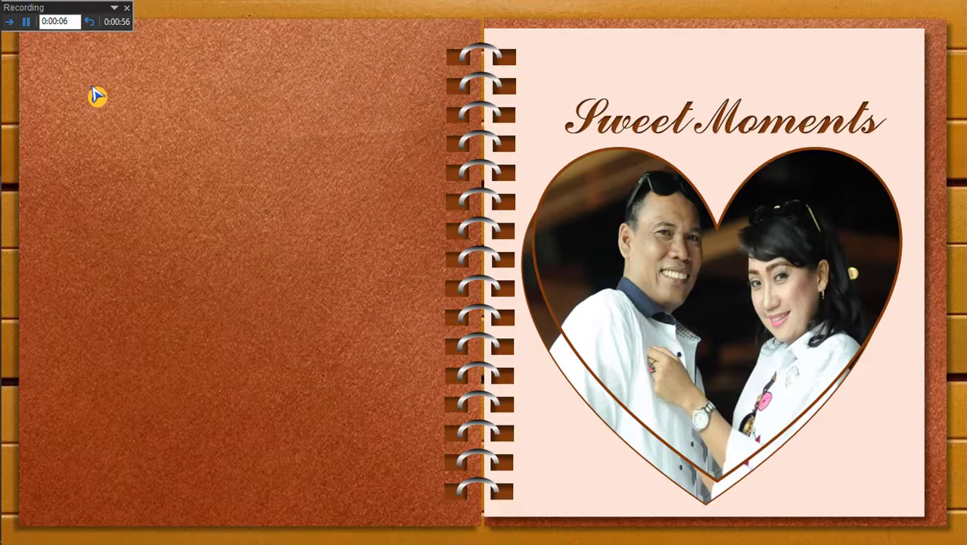
pyautogui.click(97, 96)
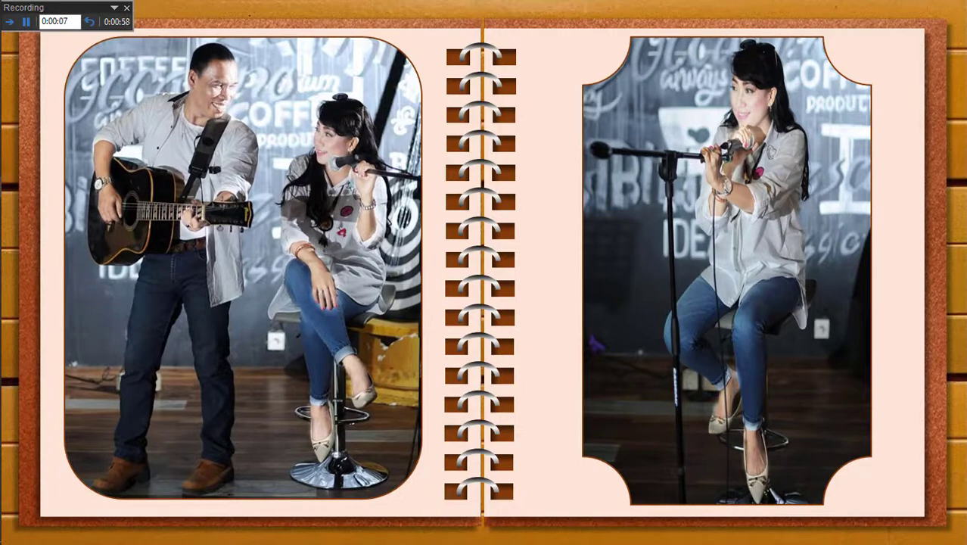
pyautogui.press('Right')
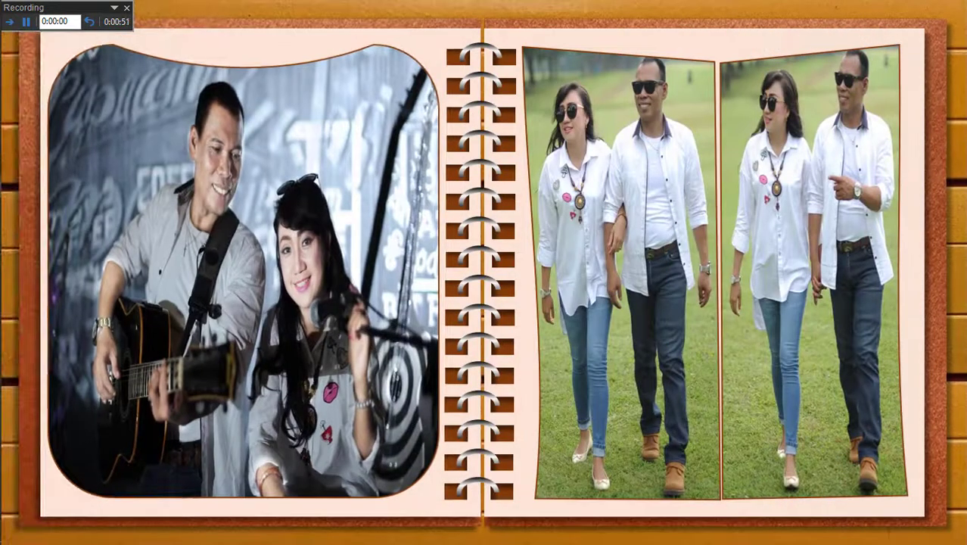
pyautogui.press('Right')
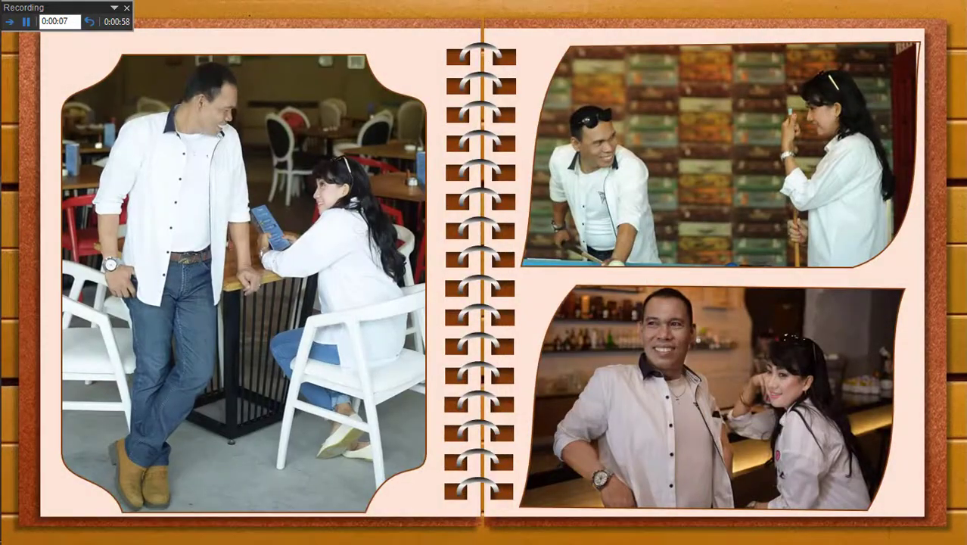
pyautogui.press('Right')
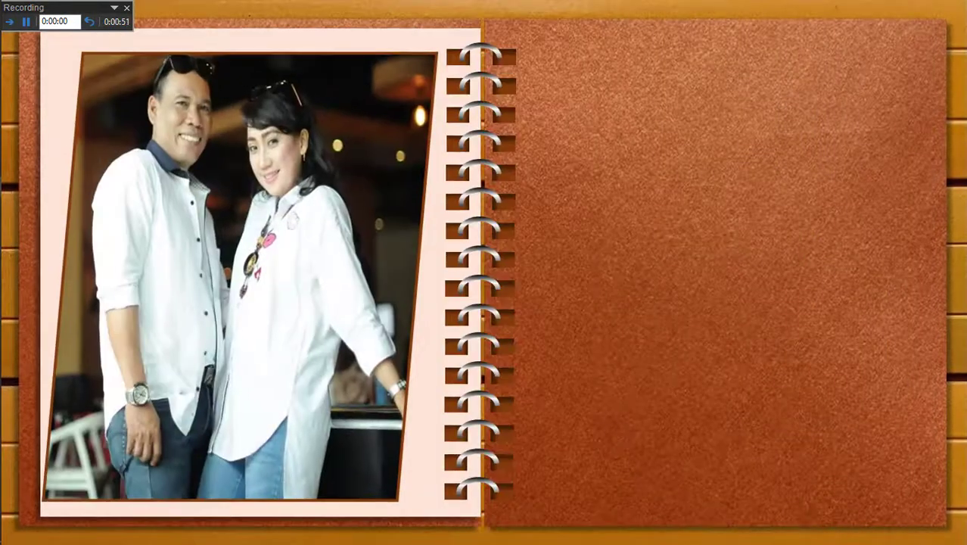
pyautogui.press('Right')
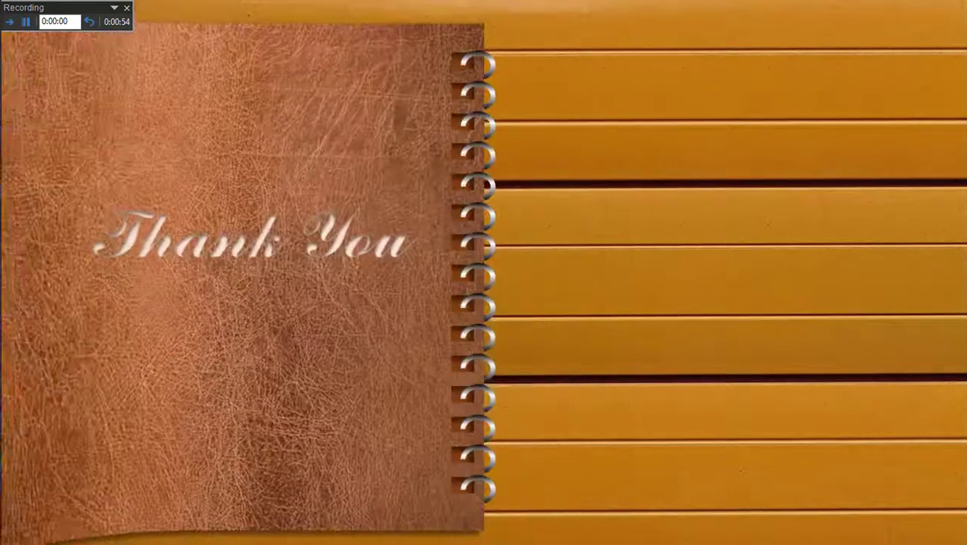
pyautogui.press('Escape')
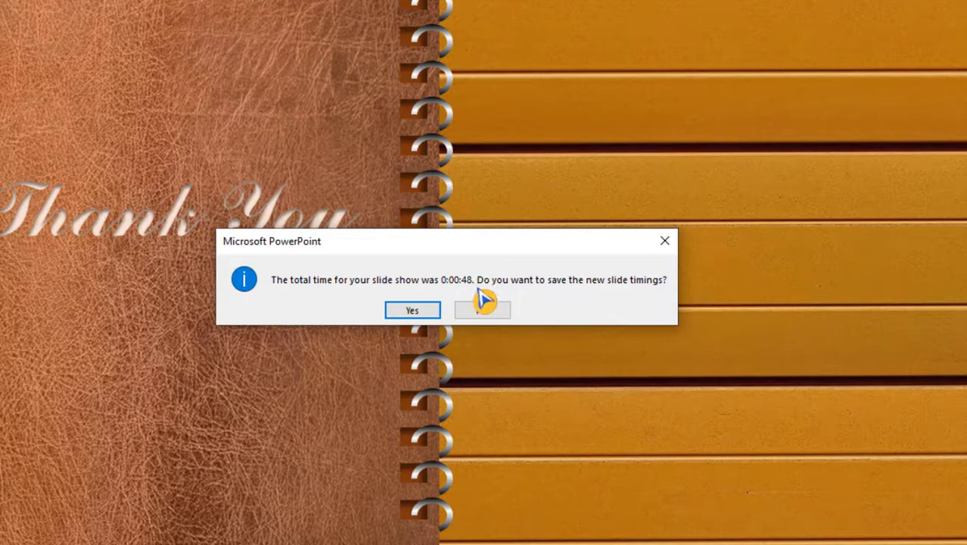
pyautogui.click(413, 311)
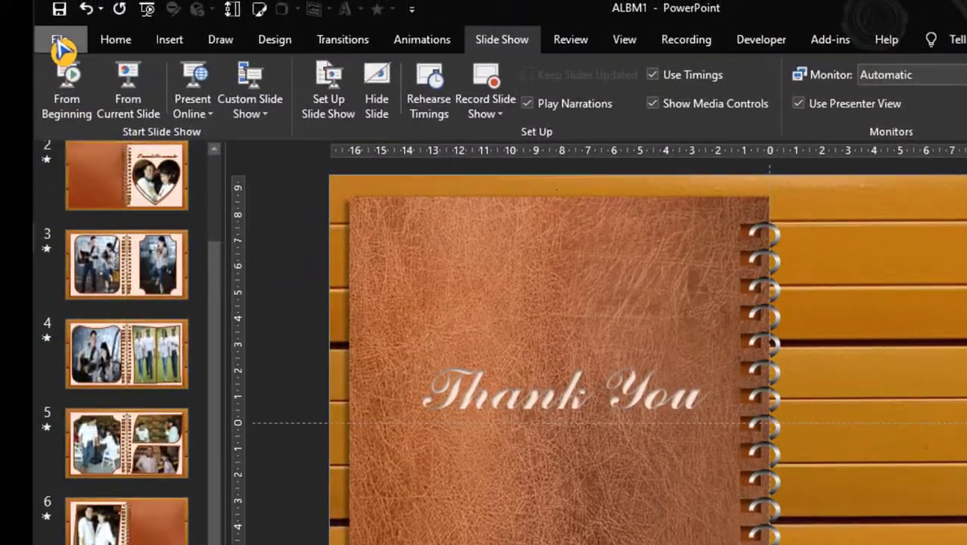
# Export the album as a Full HD video with recorded timings, saved as 'ALBUM FOTO'
pyautogui.click(40, 31)
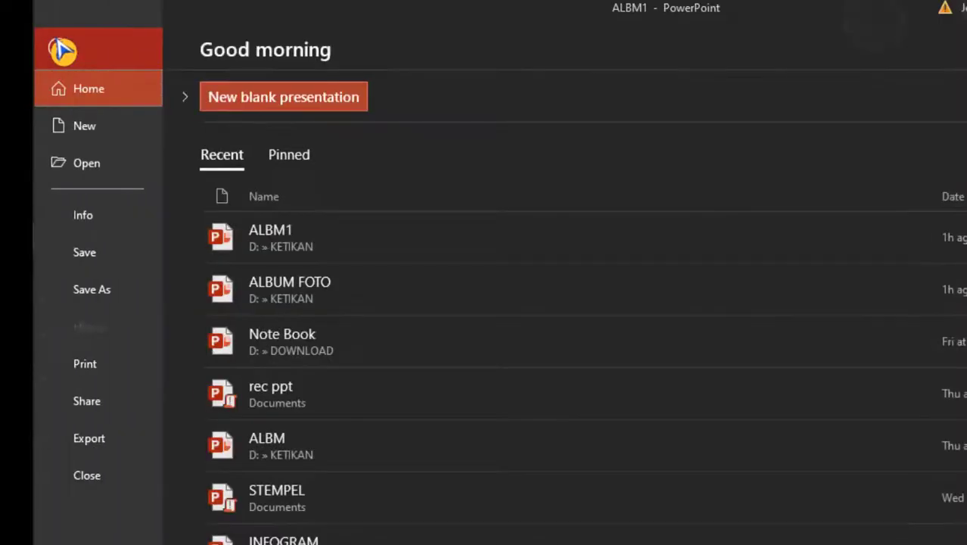
pyautogui.click(102, 448)
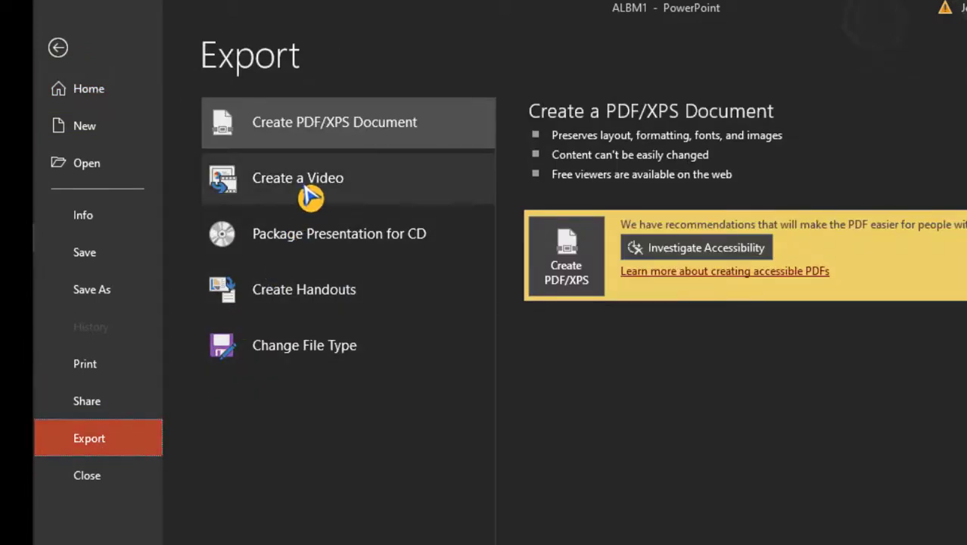
pyautogui.click(310, 197)
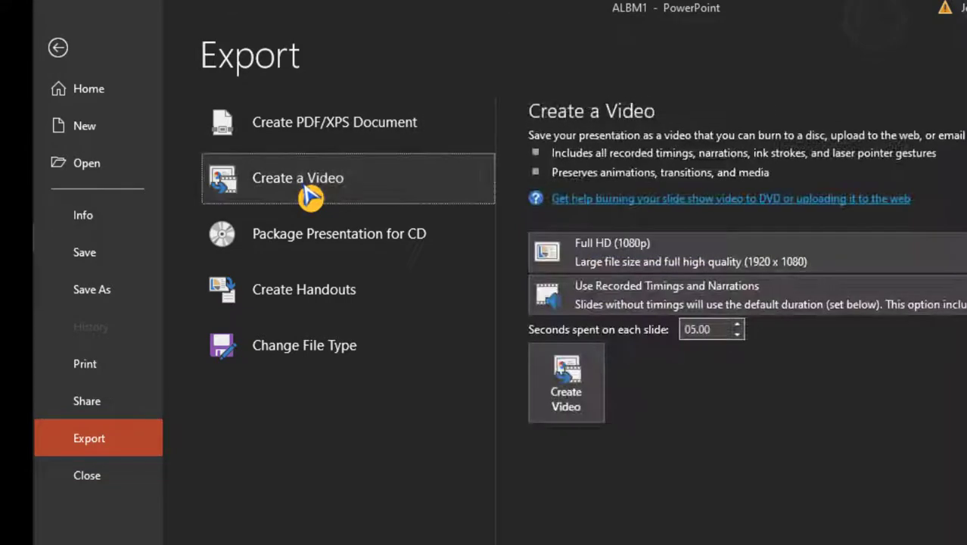
pyautogui.click(590, 419)
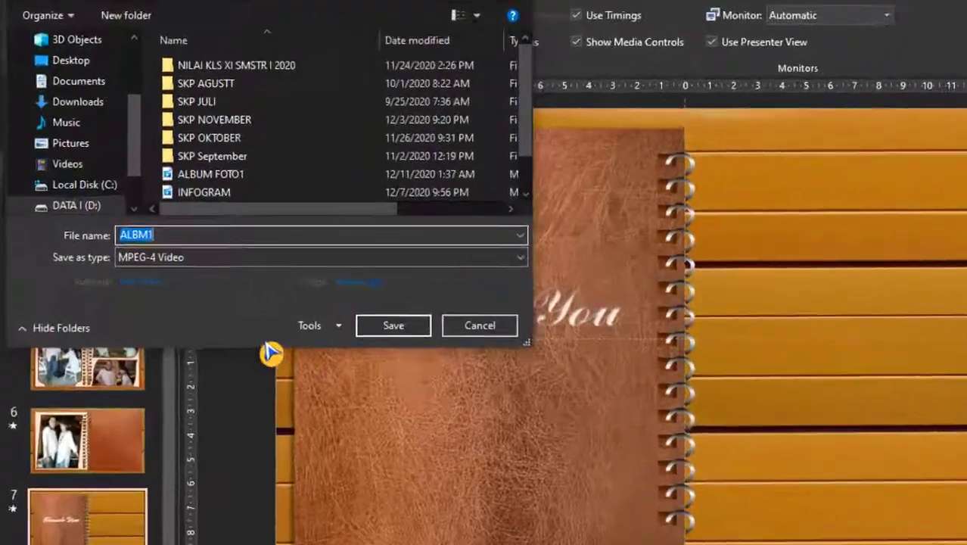
pyautogui.press('BackSpace')
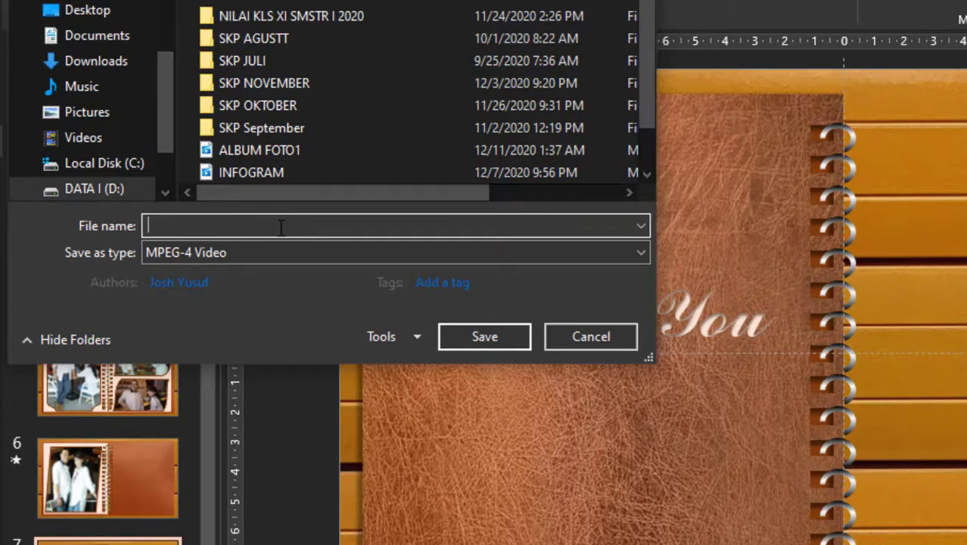
pyautogui.write('A')
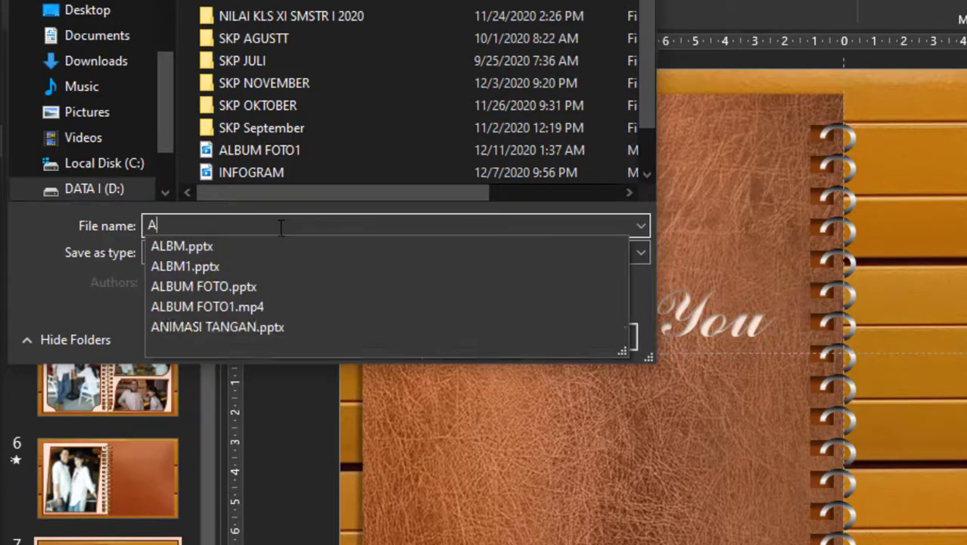
pyautogui.write('LBUM FOTO')
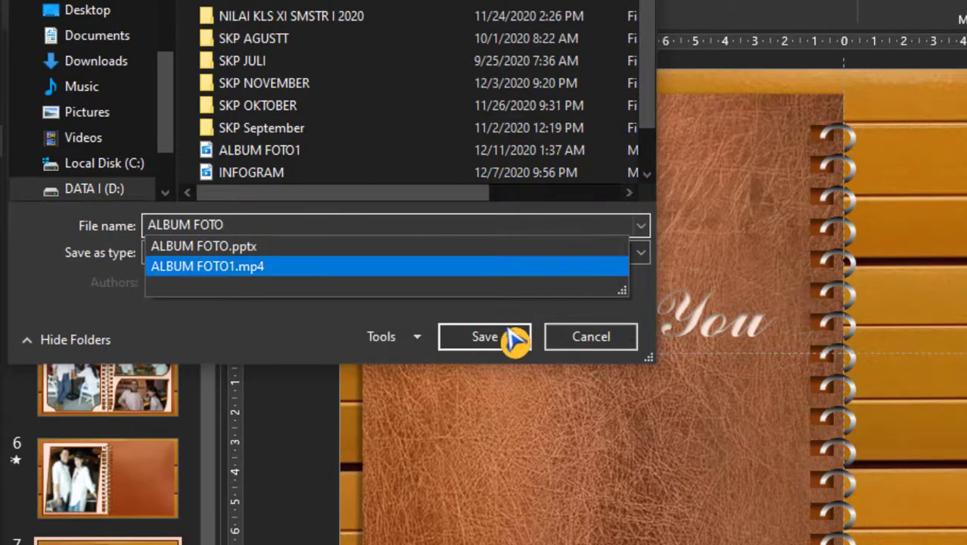
pyautogui.click(490, 338)
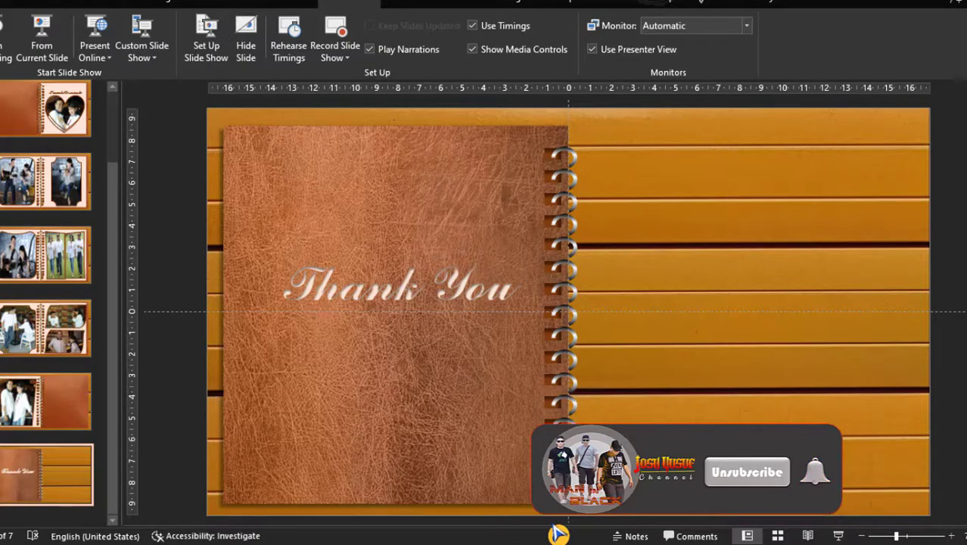
# Play the slide show with F5 from the 'Erlin & Josh' cover through to the end
pyautogui.press('F5')
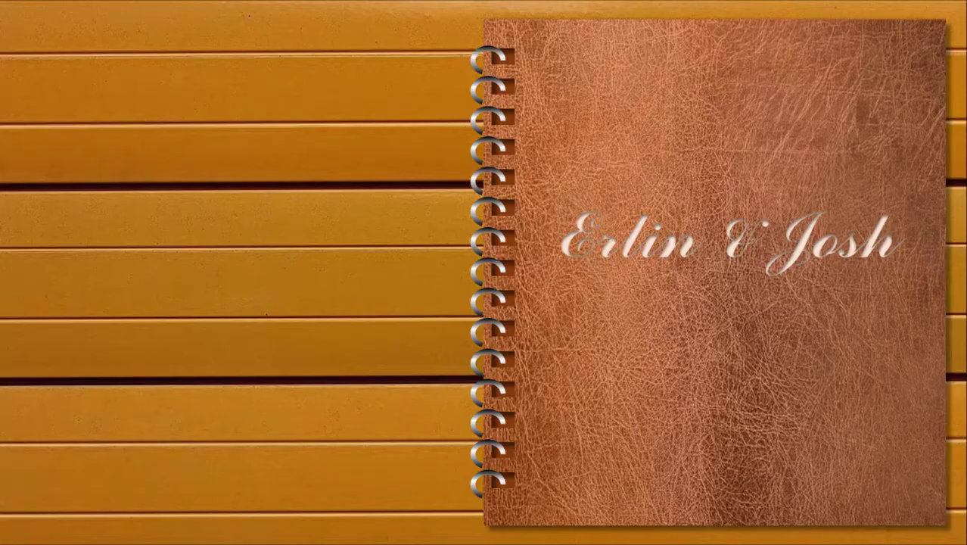